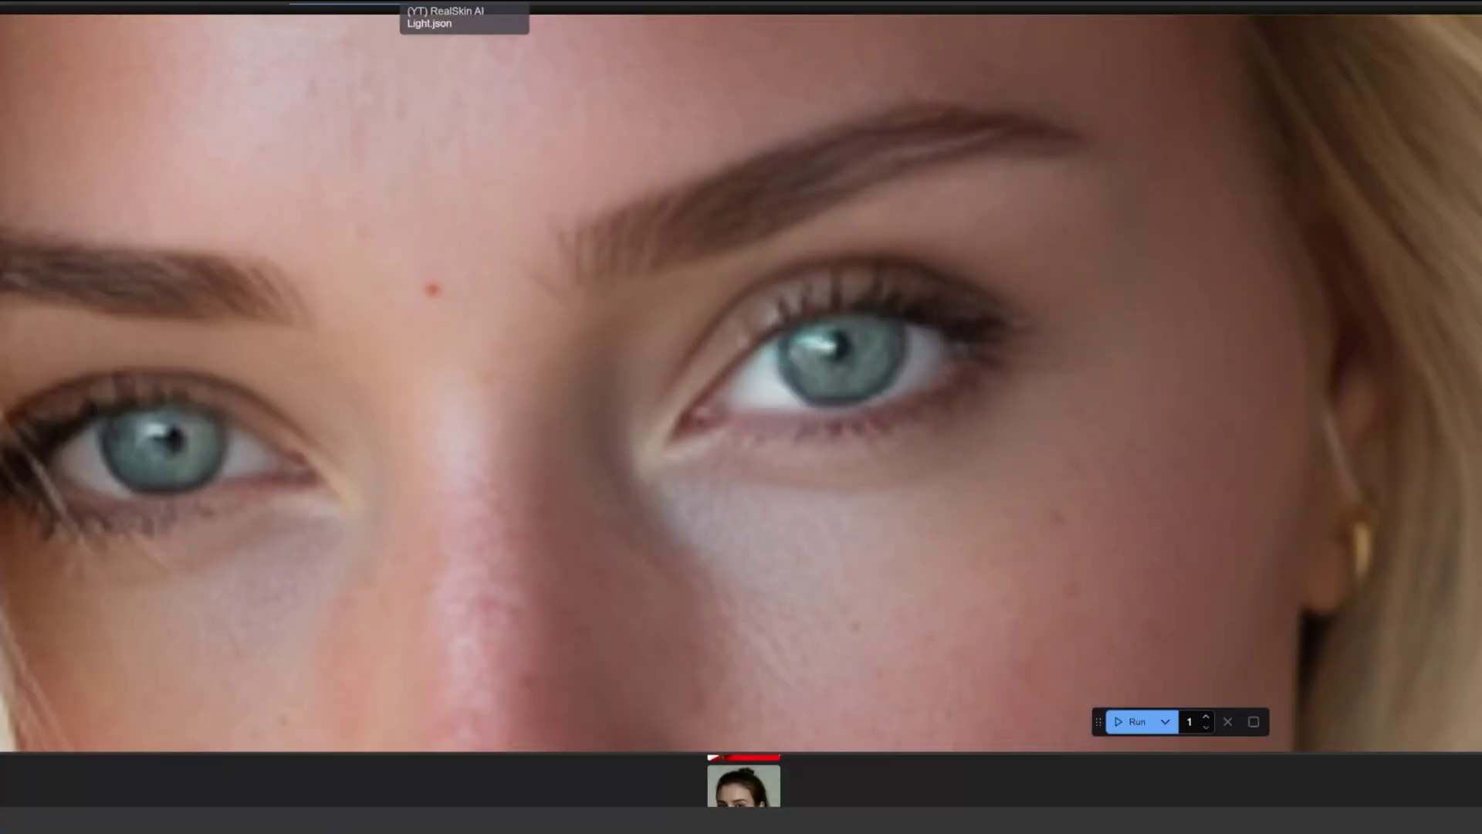
- Zoom in and out over the preview and comparer nodes to inspect the earlier portrait results
scroll(518, 303, "down", 10)
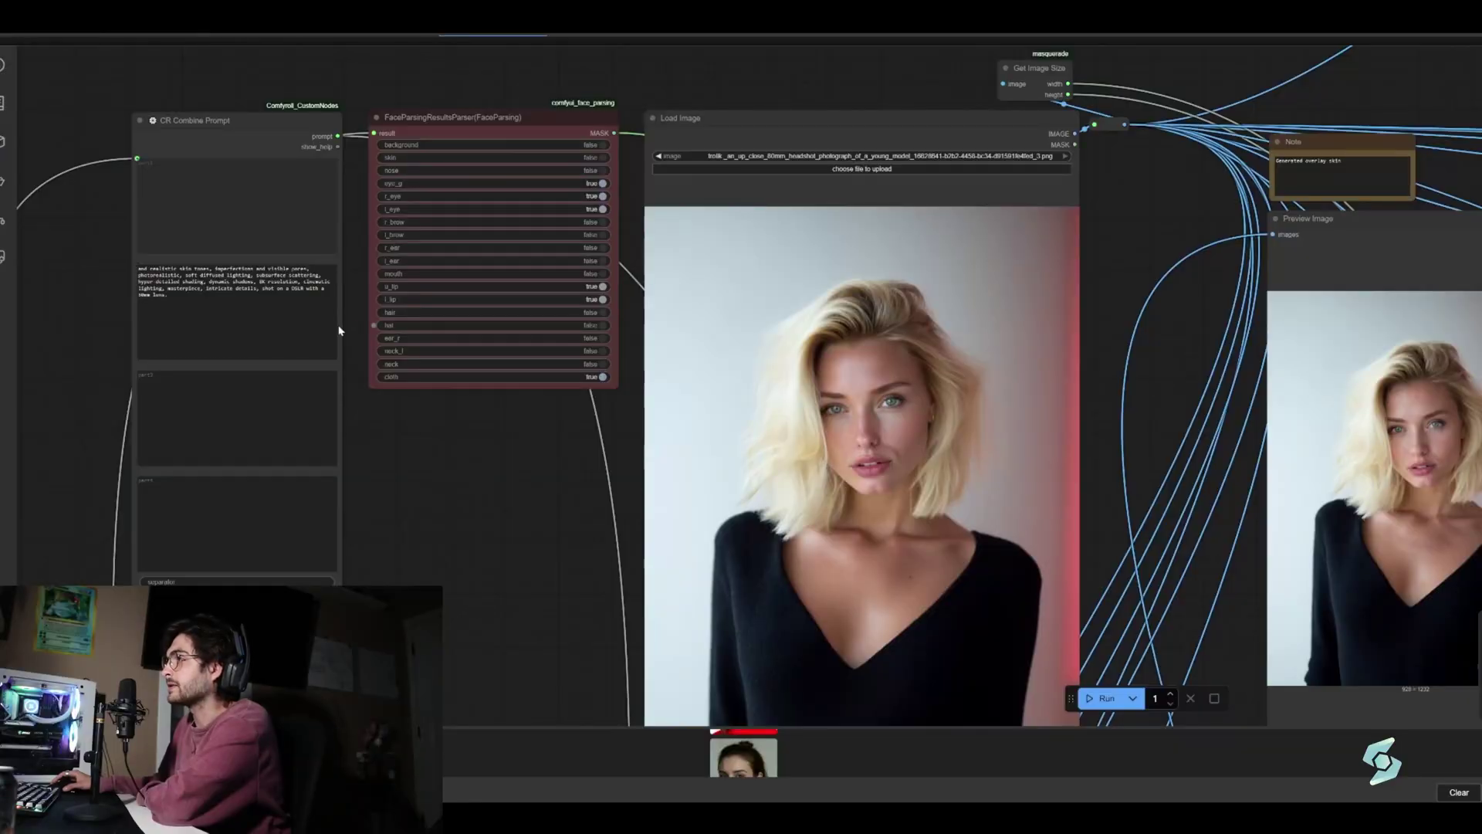
scroll(455, 340, "down", 1)
left_click_drag(615, 361, 496, 354)
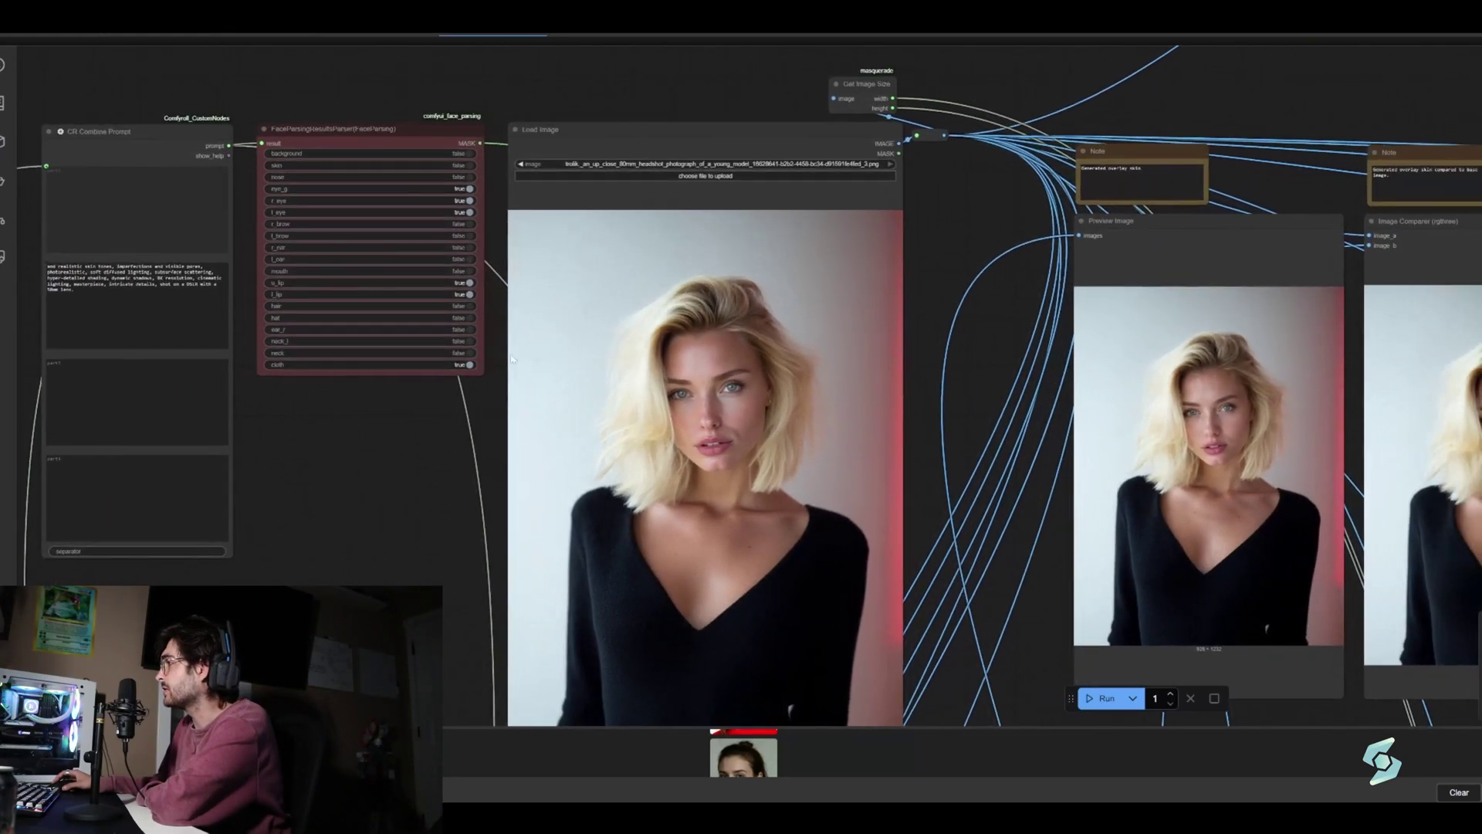
left_click_drag(693, 387, 692, 354)
scroll(691, 354, "down", 1)
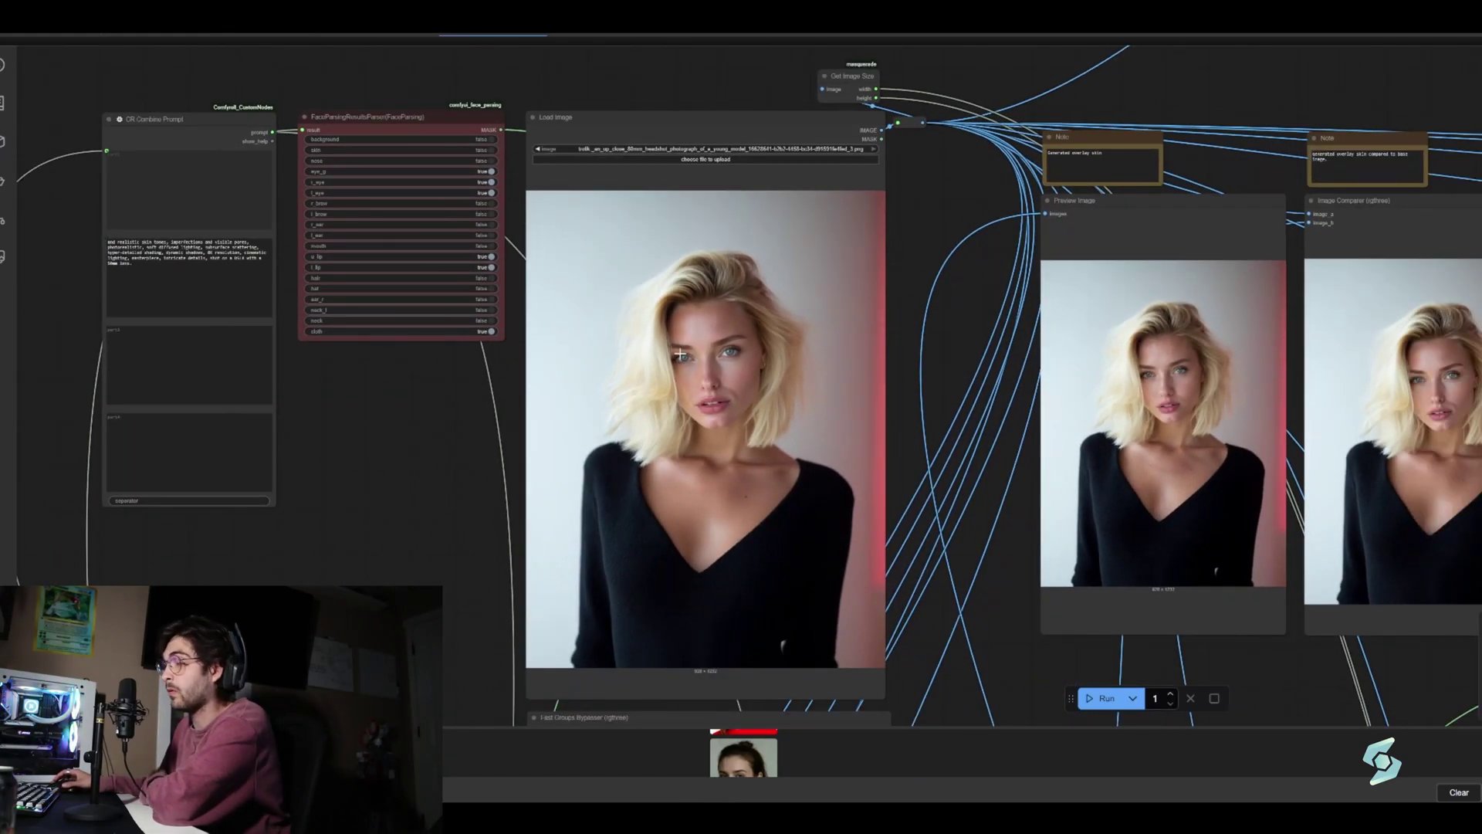
scroll(452, 342, "up", 3)
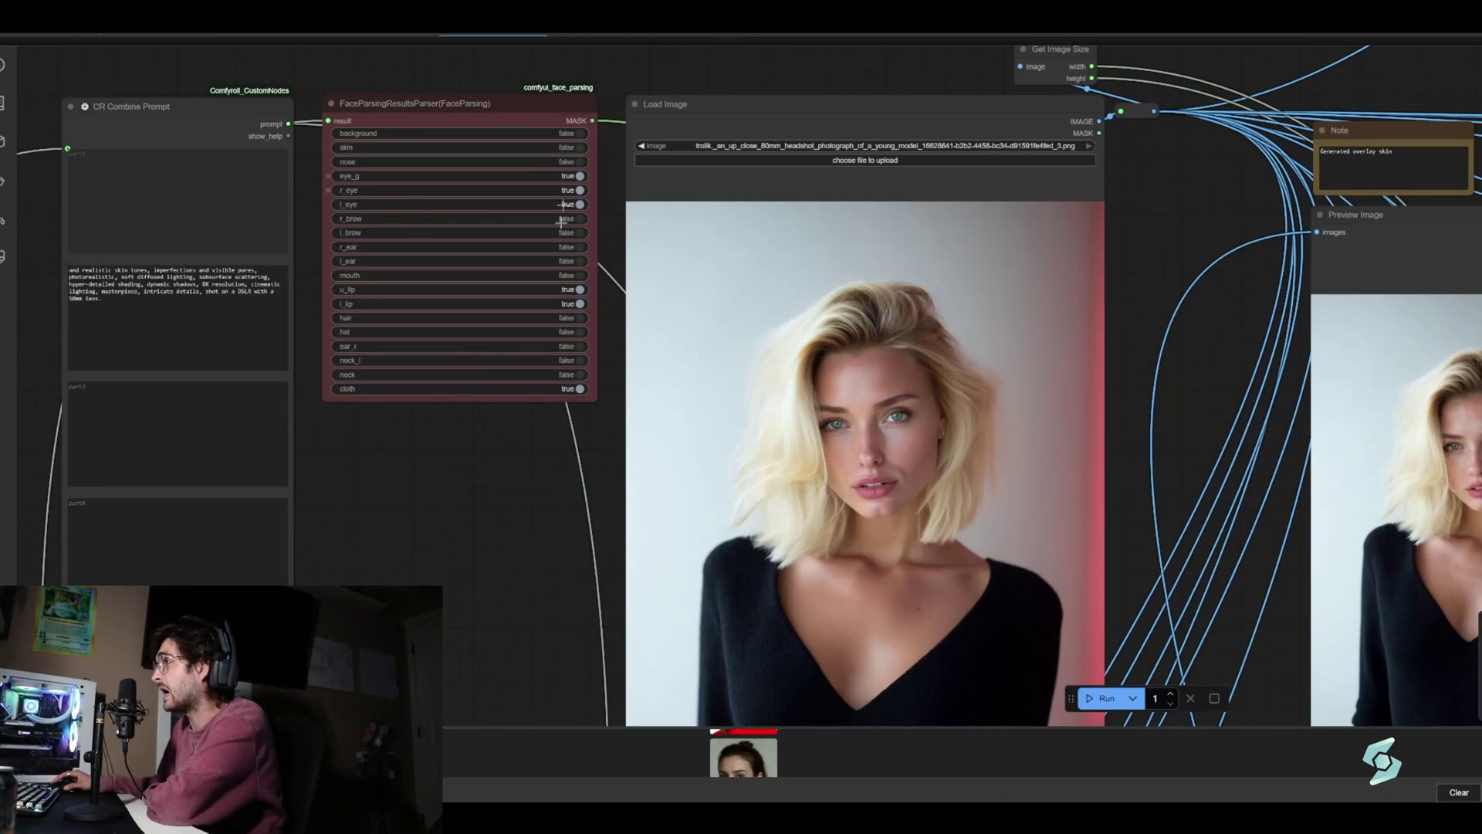
scroll(533, 287, "up", 2)
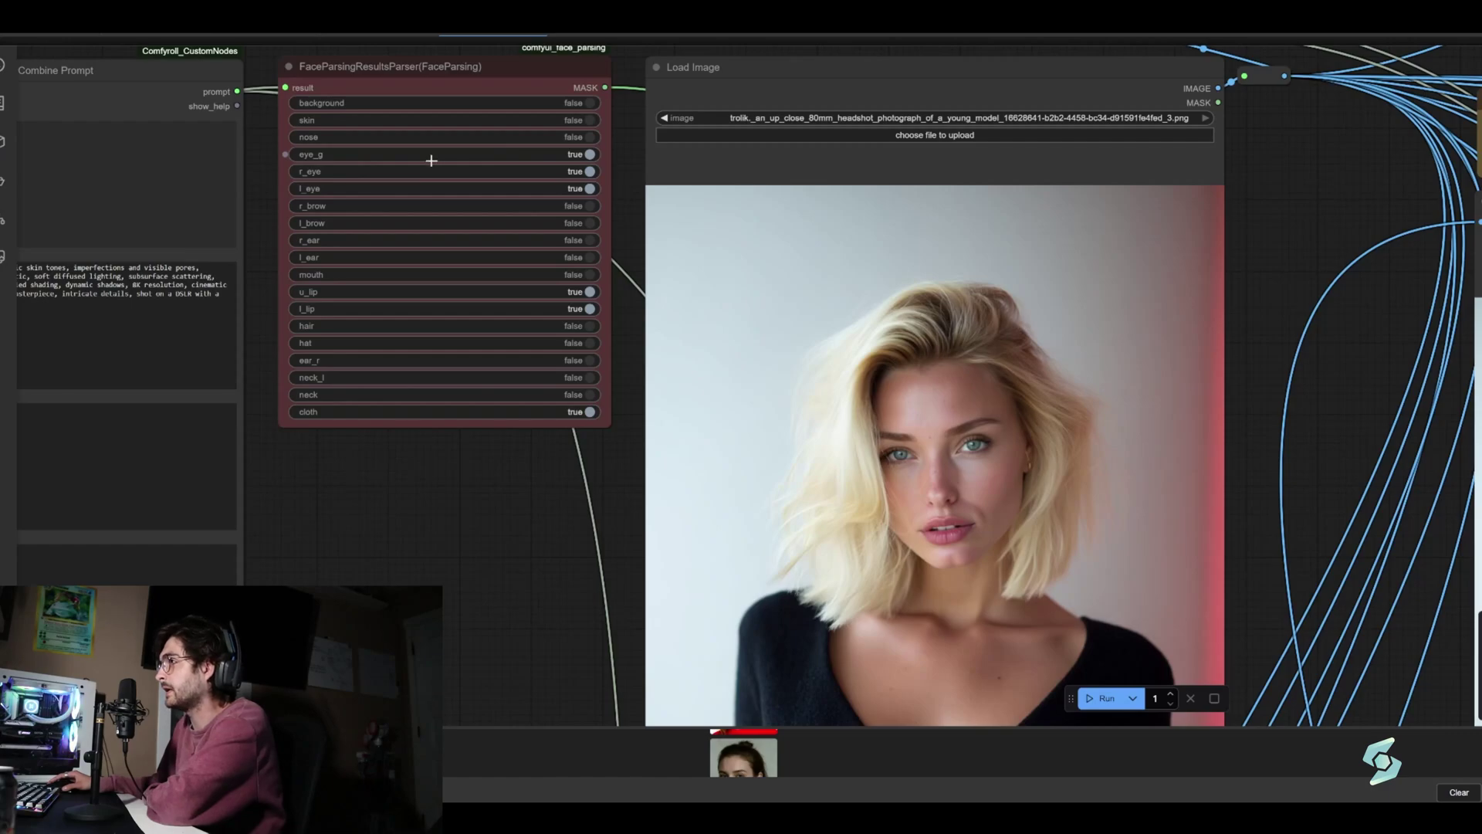
scroll(692, 159, "down", 1)
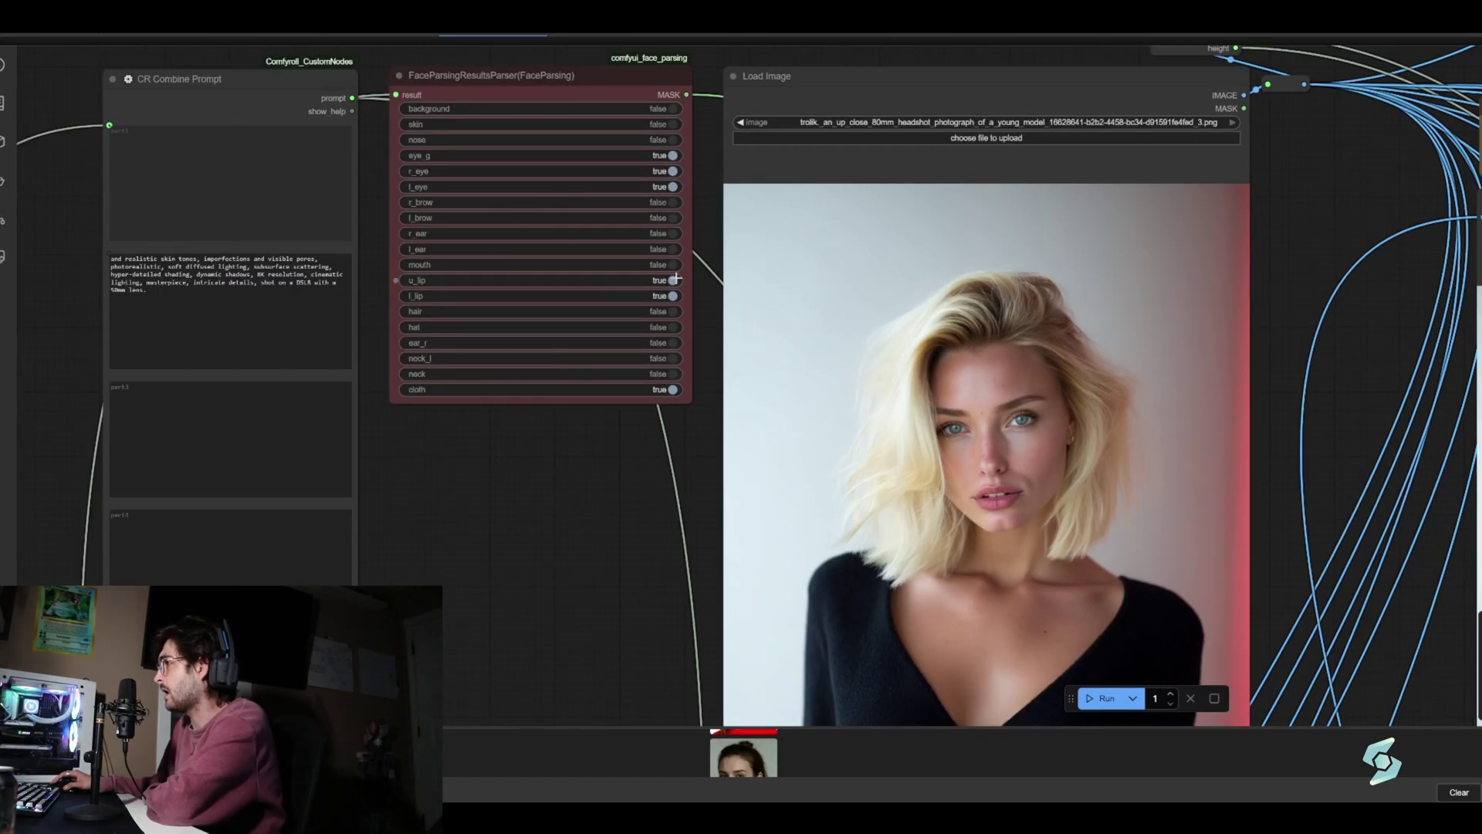
scroll(393, 157, "down", 2)
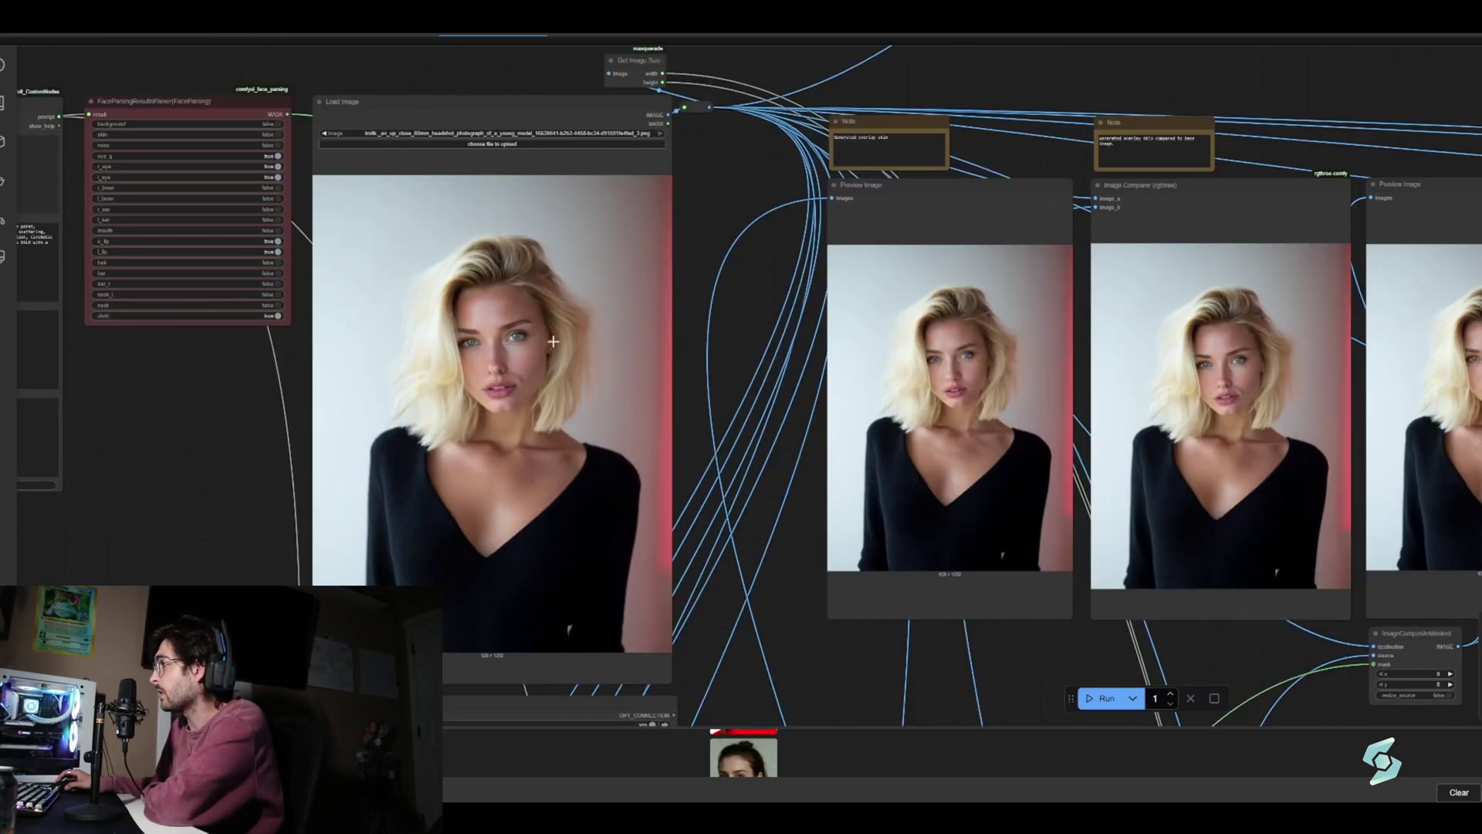
scroll(554, 341, "up", 6)
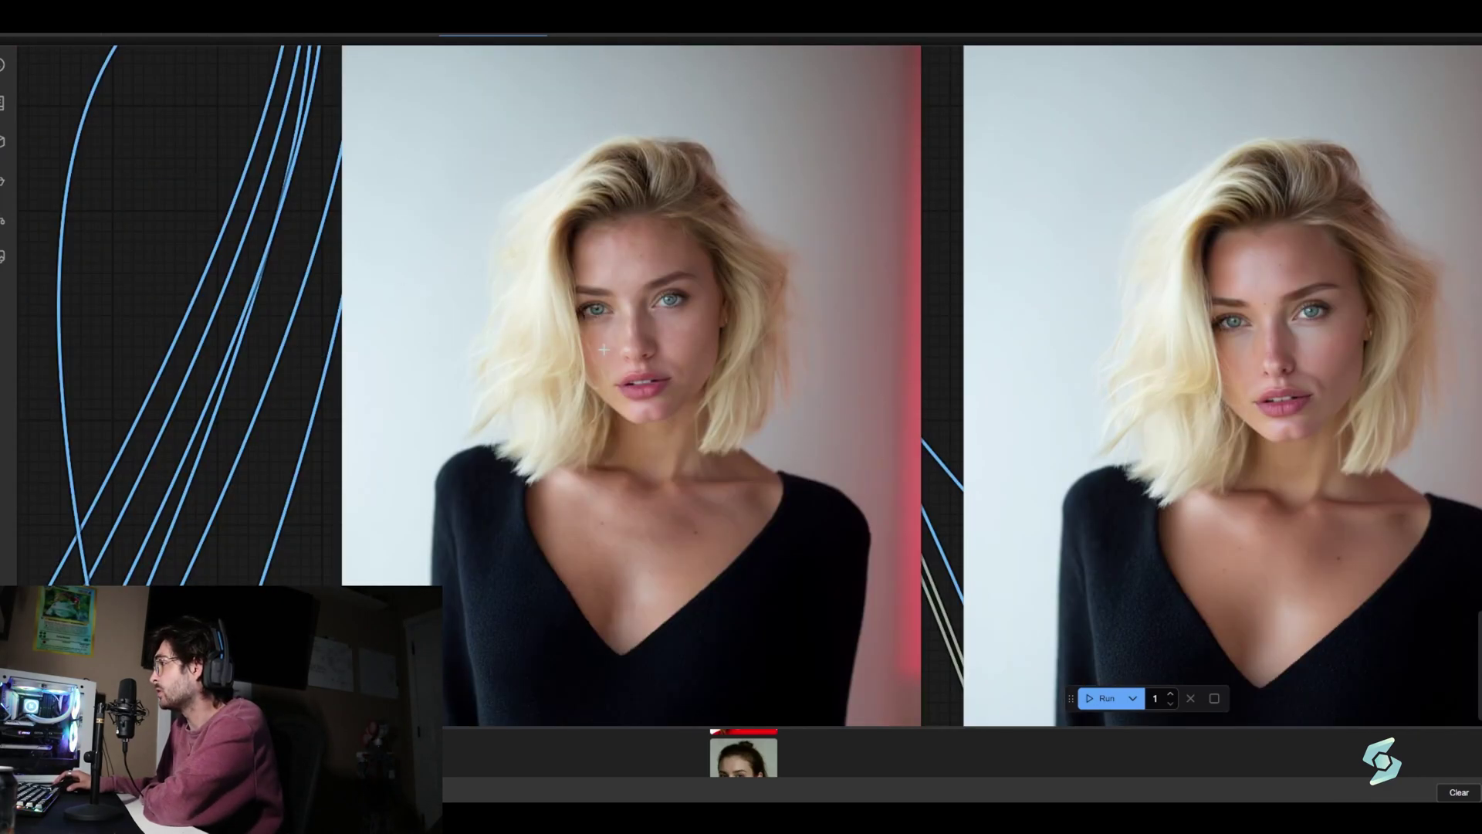
scroll(491, 342, "up", 4)
scroll(671, 355, "down", 2)
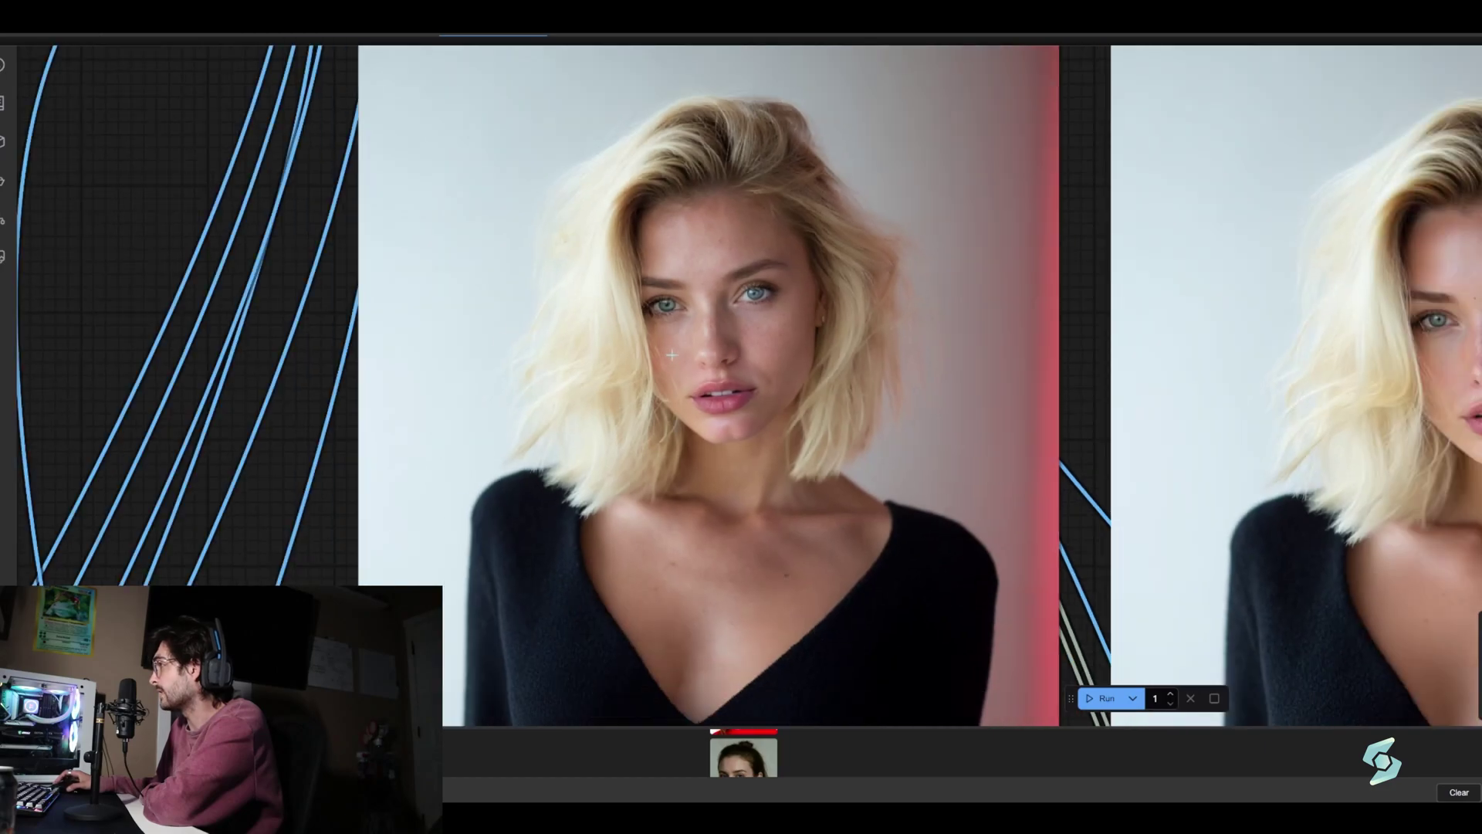
scroll(761, 368, "up", 6)
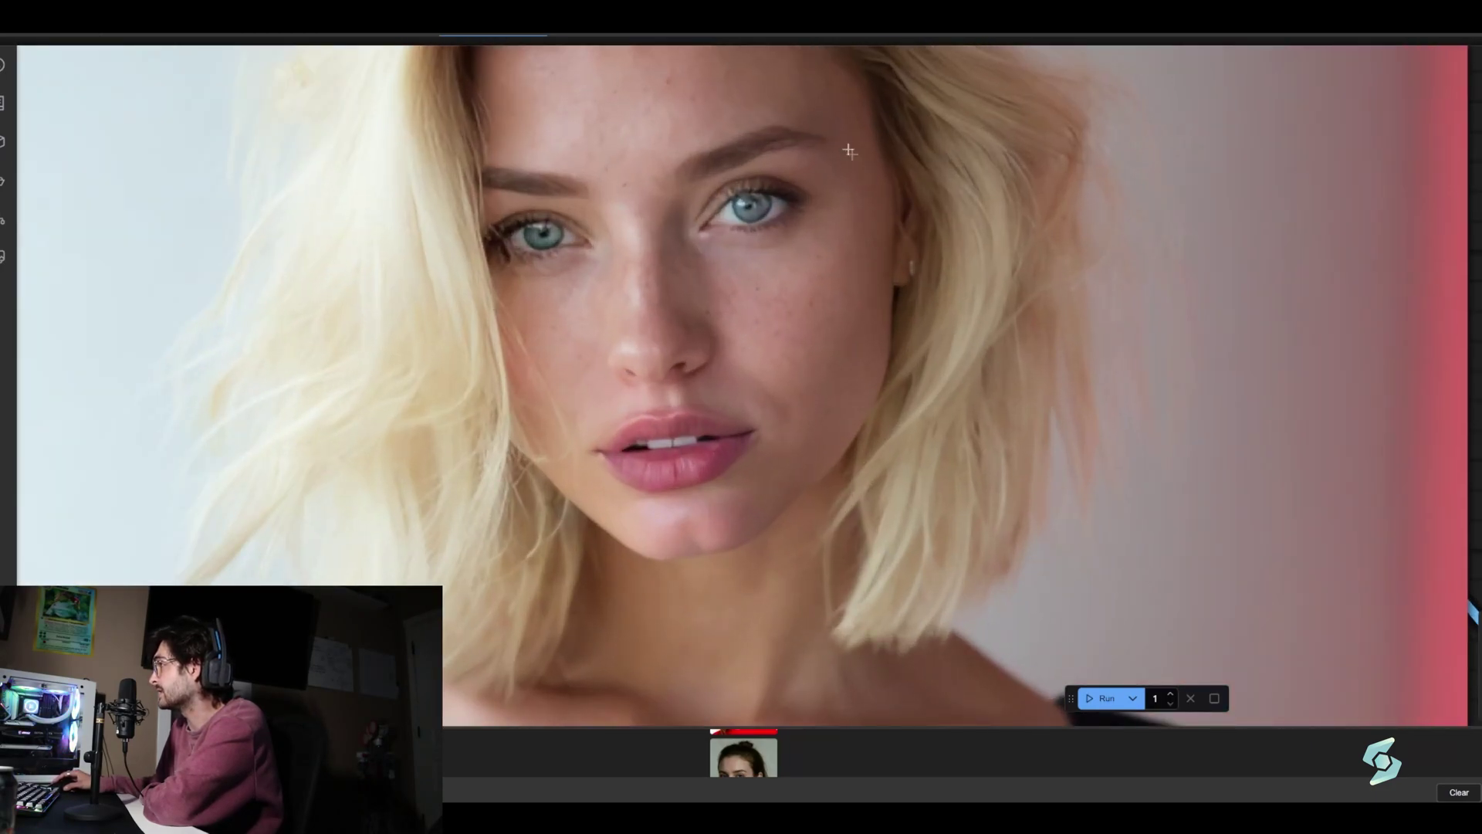
scroll(763, 306, "down", 6)
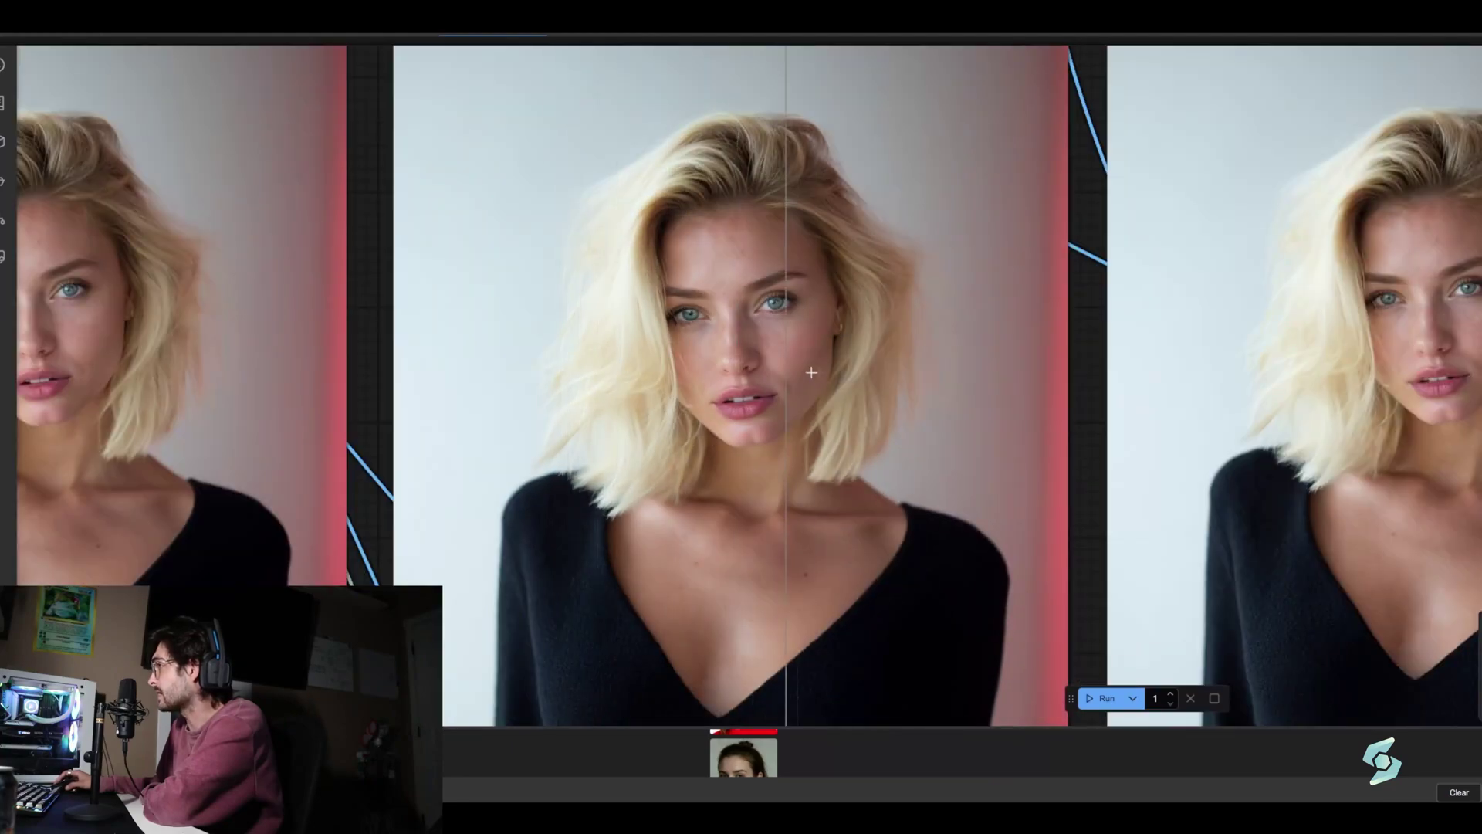
scroll(971, 381, "up", 1)
scroll(971, 381, "up", 1)
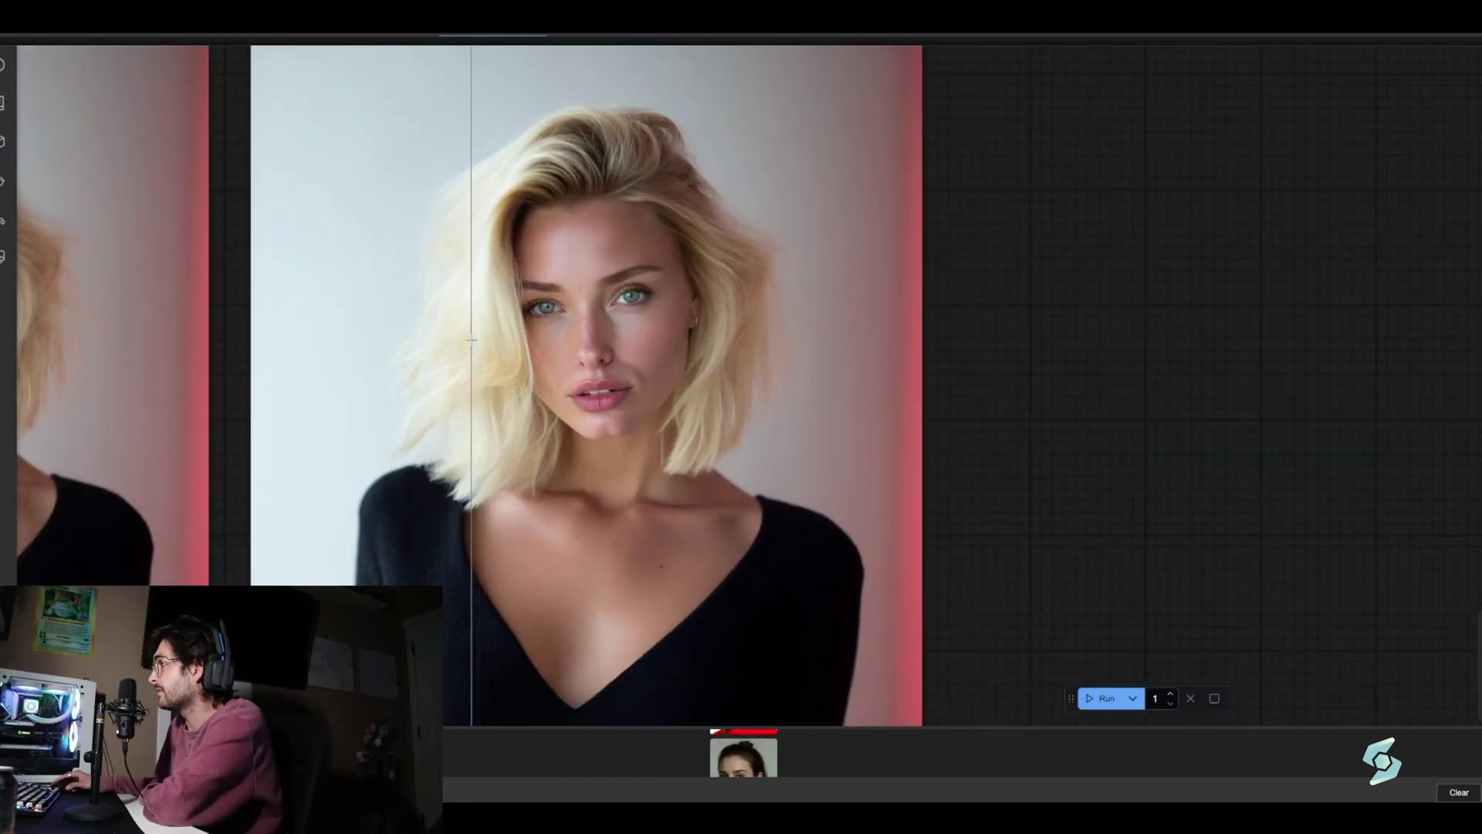
scroll(472, 344, "up", 3)
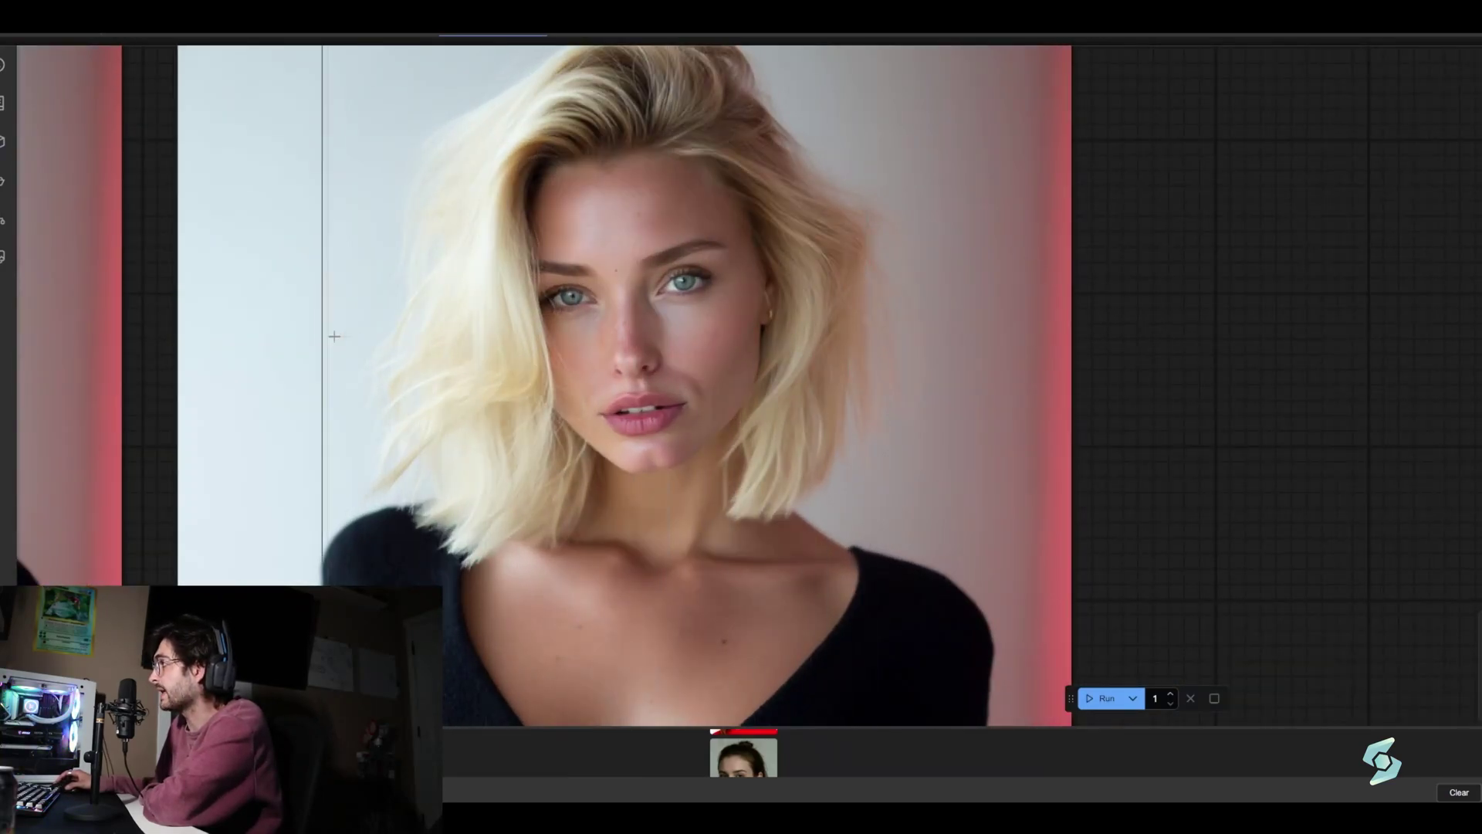
scroll(773, 342, "down", 5)
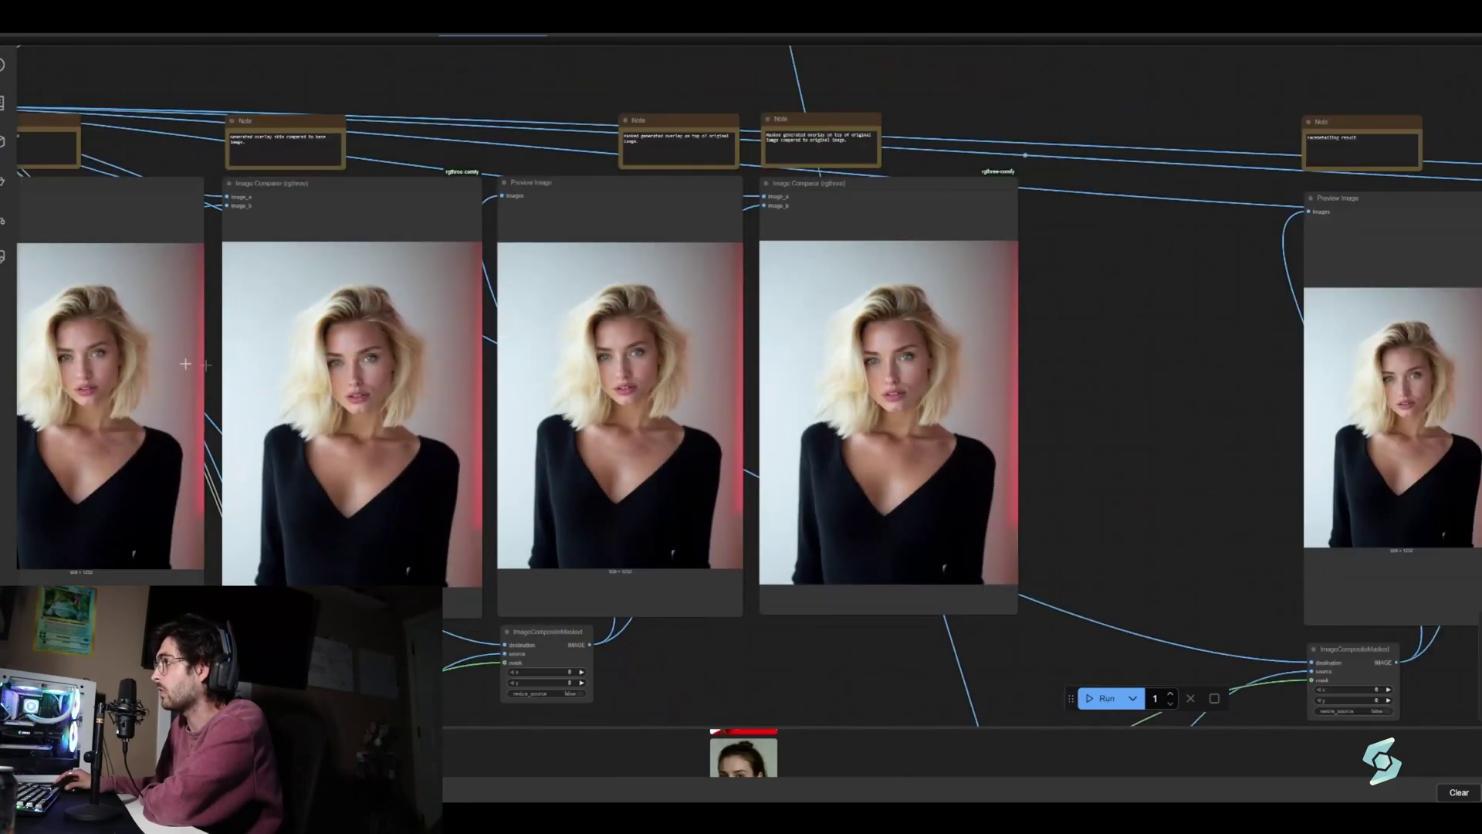
- Pan past the Load Image and face-parsing nodes to the last Image Comparer and centre its face
left_click_drag(185, 364, 1002, 369)
left_click_drag(1176, 356, 253, 280)
scroll(844, 352, "up", 15)
left_click_drag(541, 331, 507, 423)
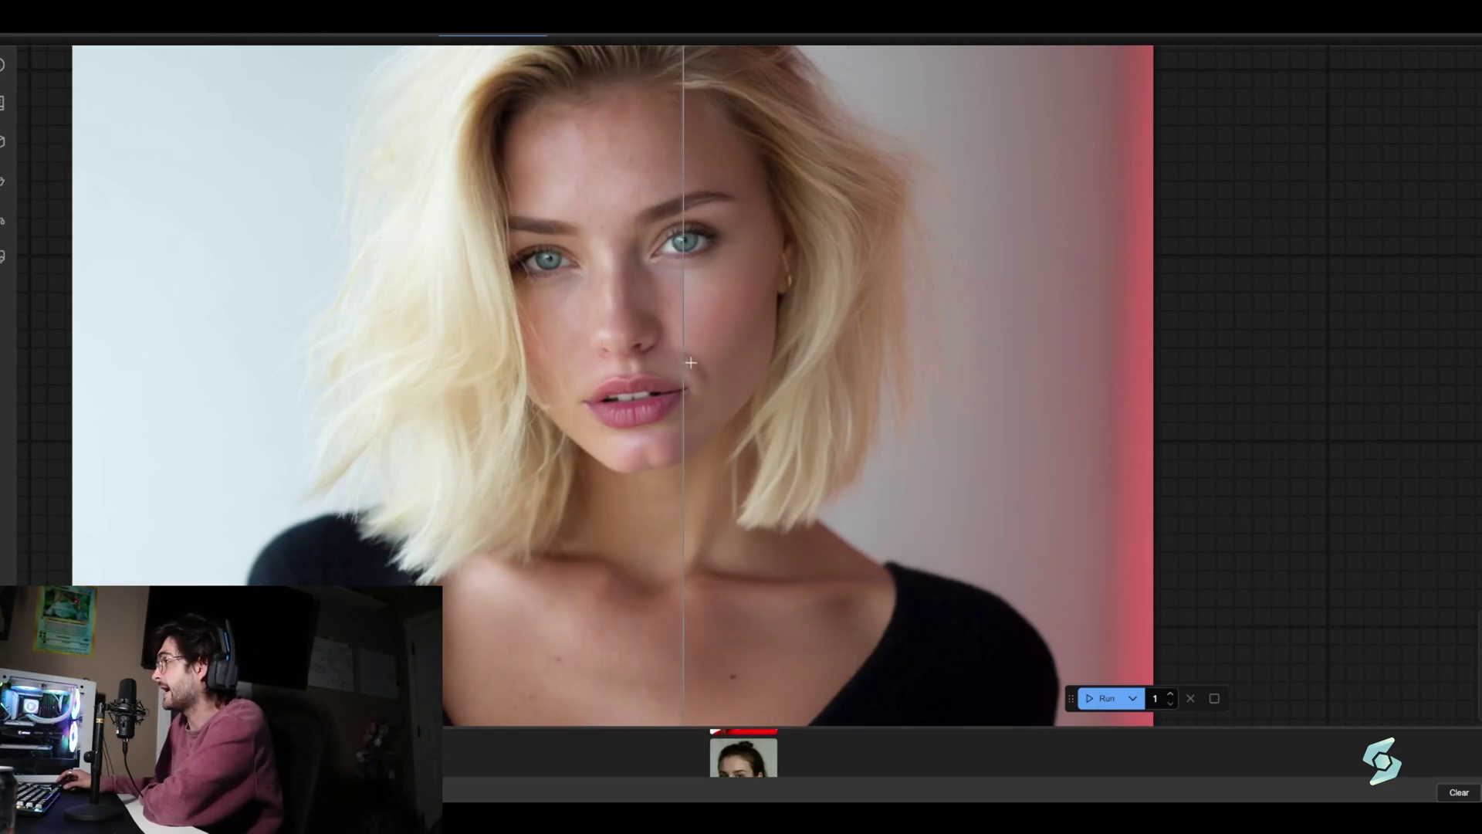
scroll(729, 371, "up", 2)
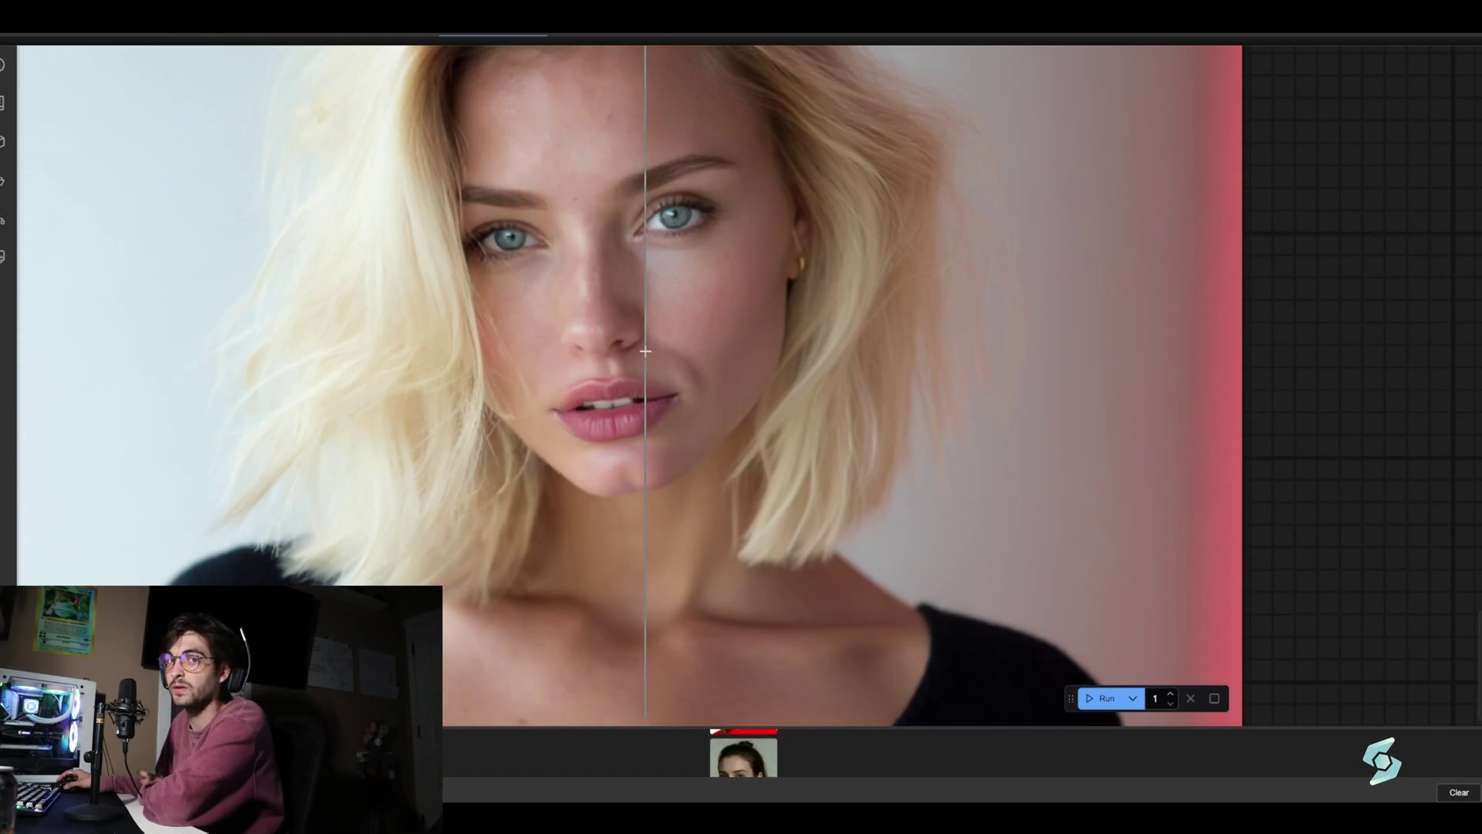
scroll(609, 352, "up", 2)
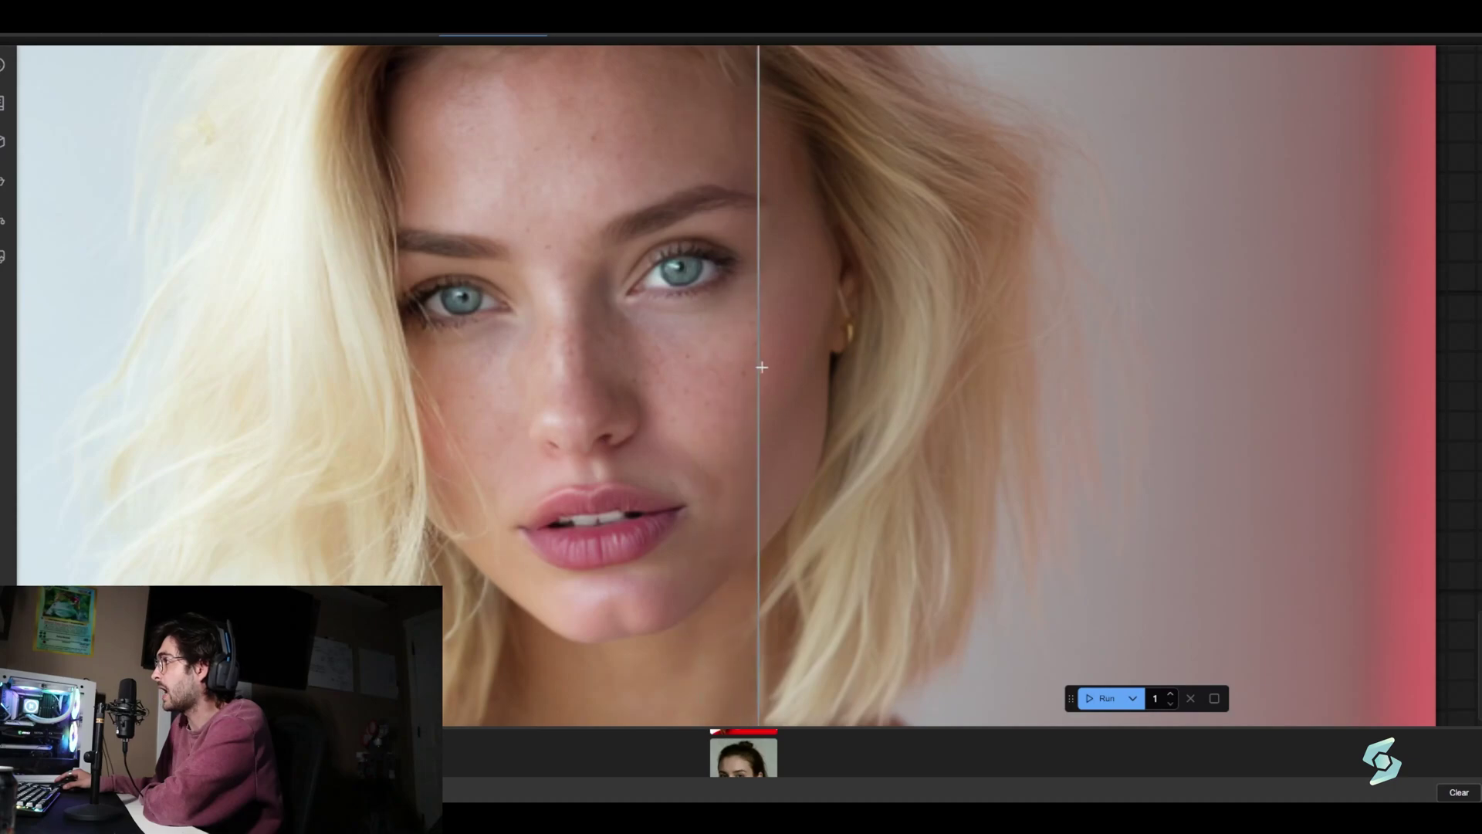
scroll(764, 373, "down", 3)
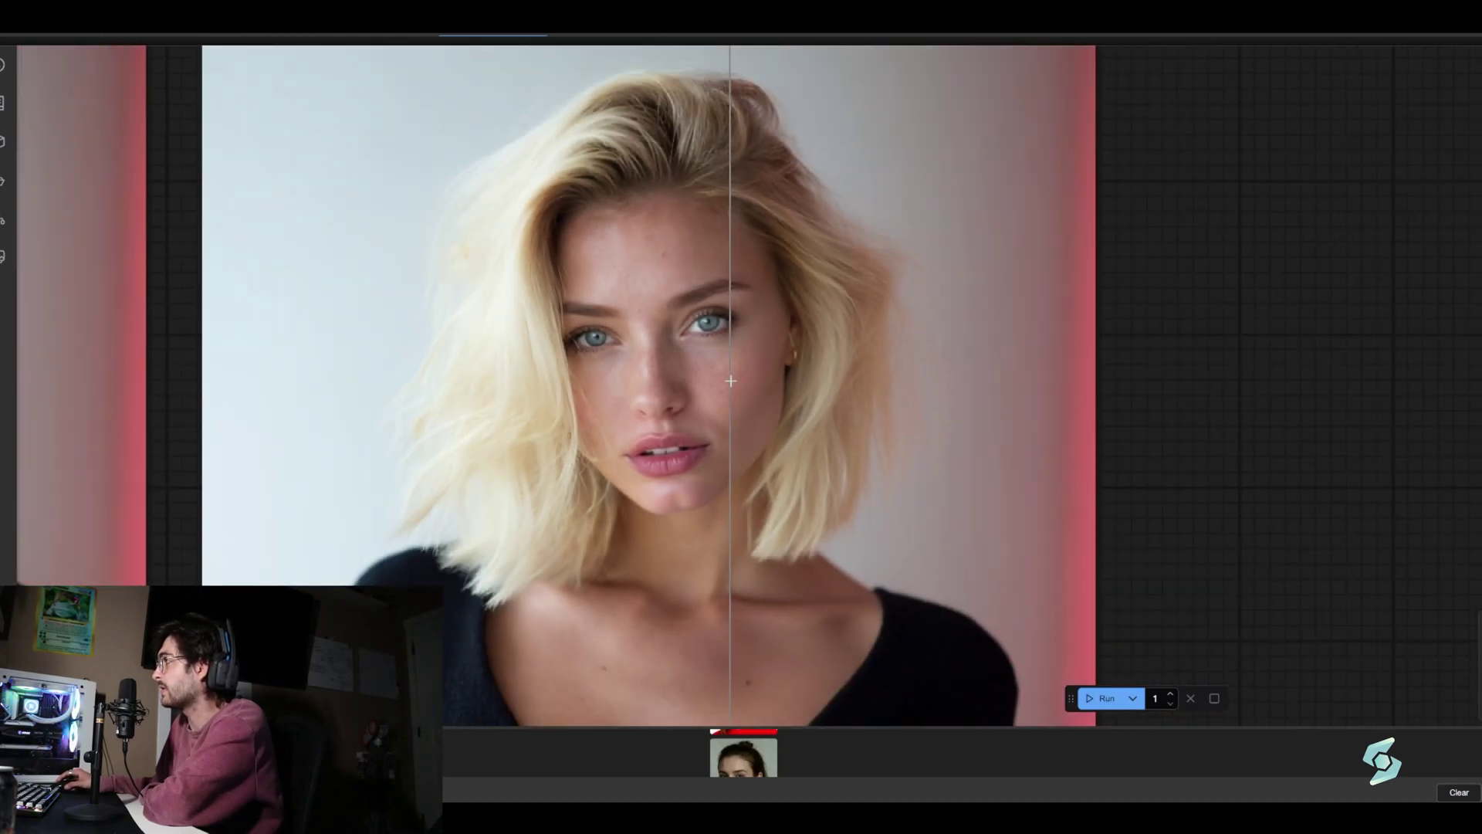
scroll(670, 382, "up", 2)
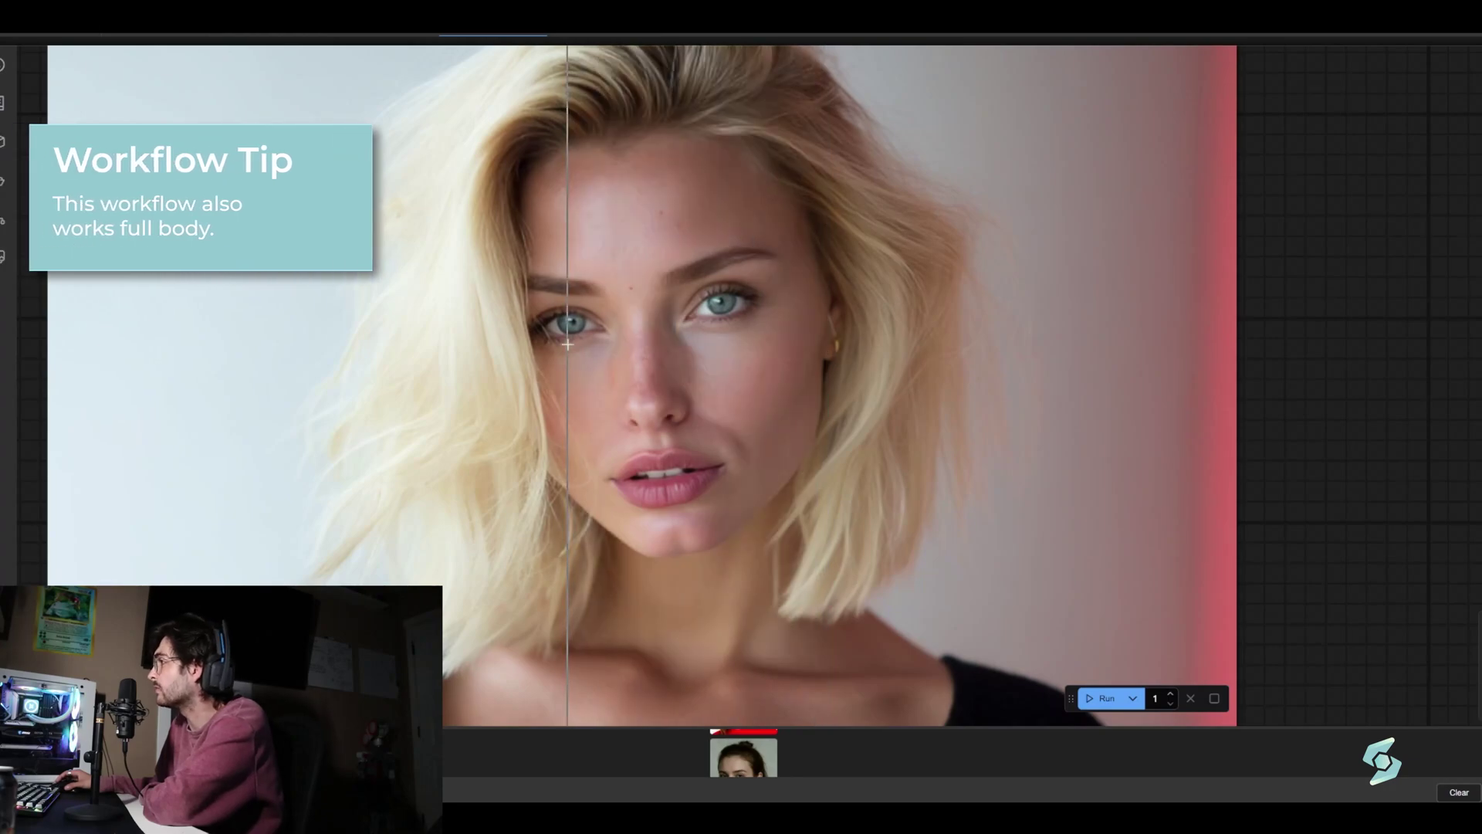
left_click_drag(780, 356, 738, 359)
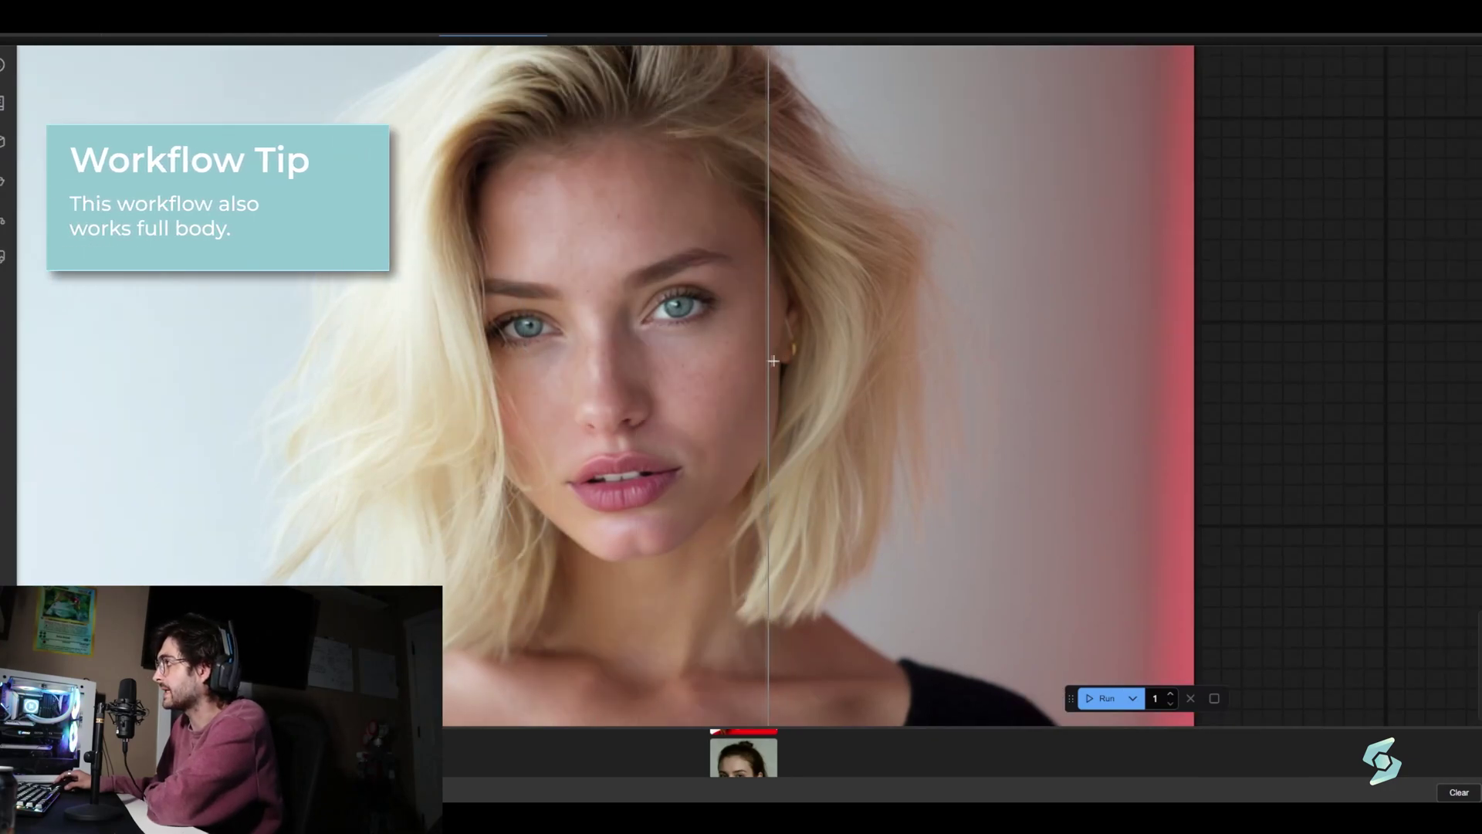
scroll(769, 369, "down", 2)
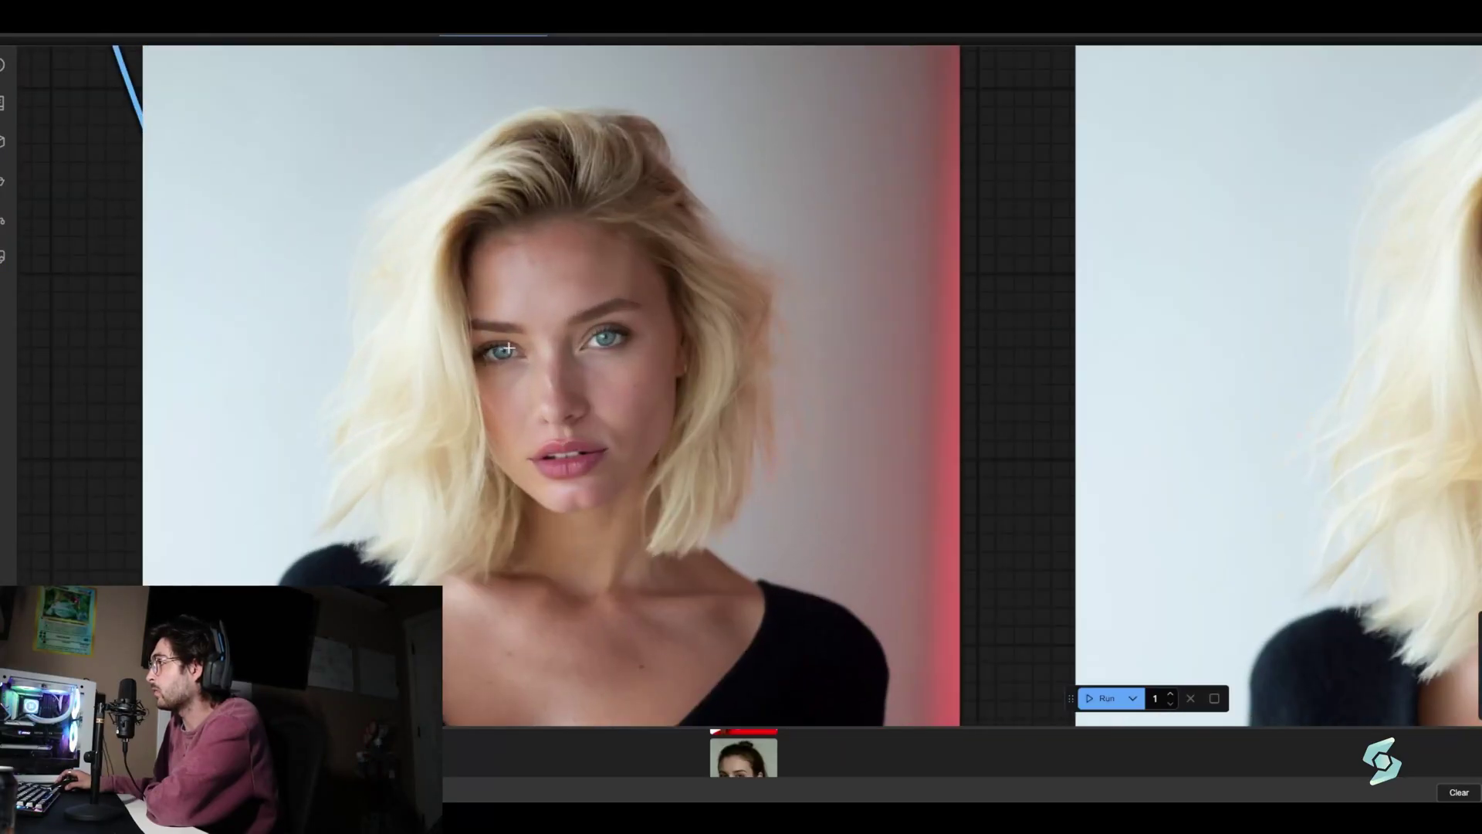
left_click_drag(572, 382, 566, 305)
scroll(565, 306, "up", 4)
scroll(648, 249, "down", 4)
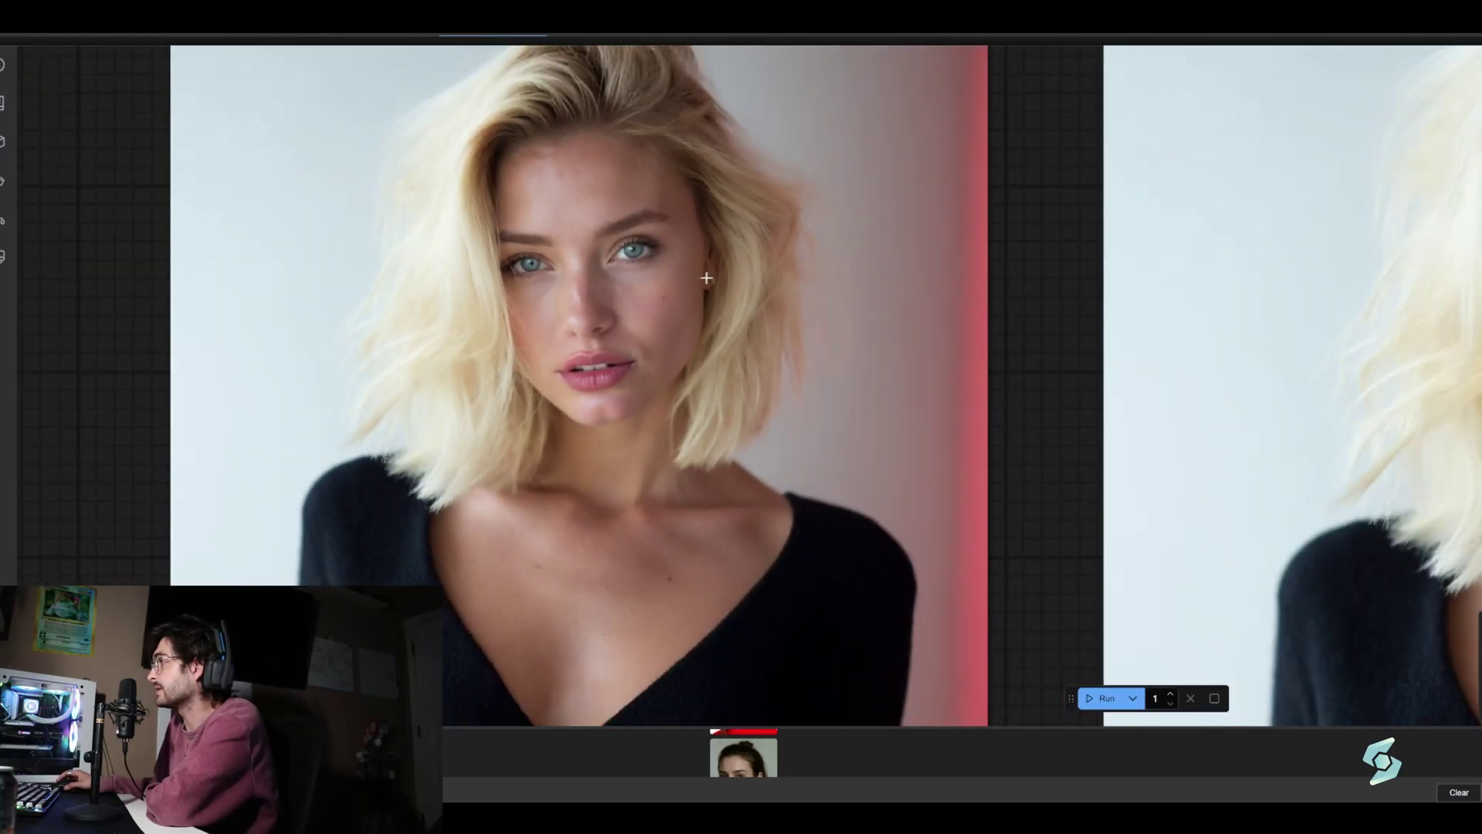
scroll(706, 277, "down", 3)
- Pan across to the second comparison portrait and on to the next portrait output
left_click_drag(706, 278, 92, 288)
left_click_drag(532, 321, 342, 338)
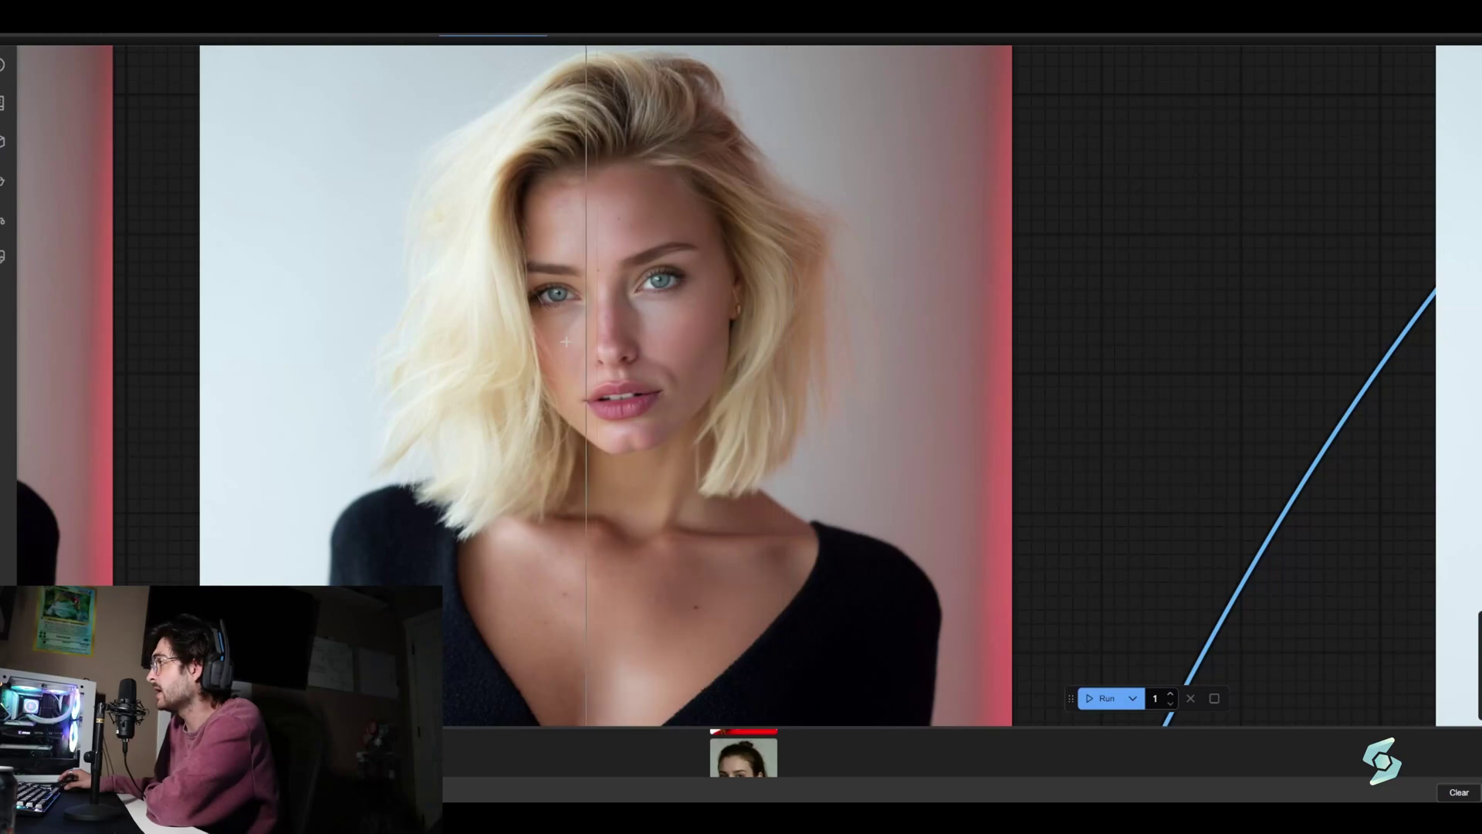
scroll(429, 339, "up", 3)
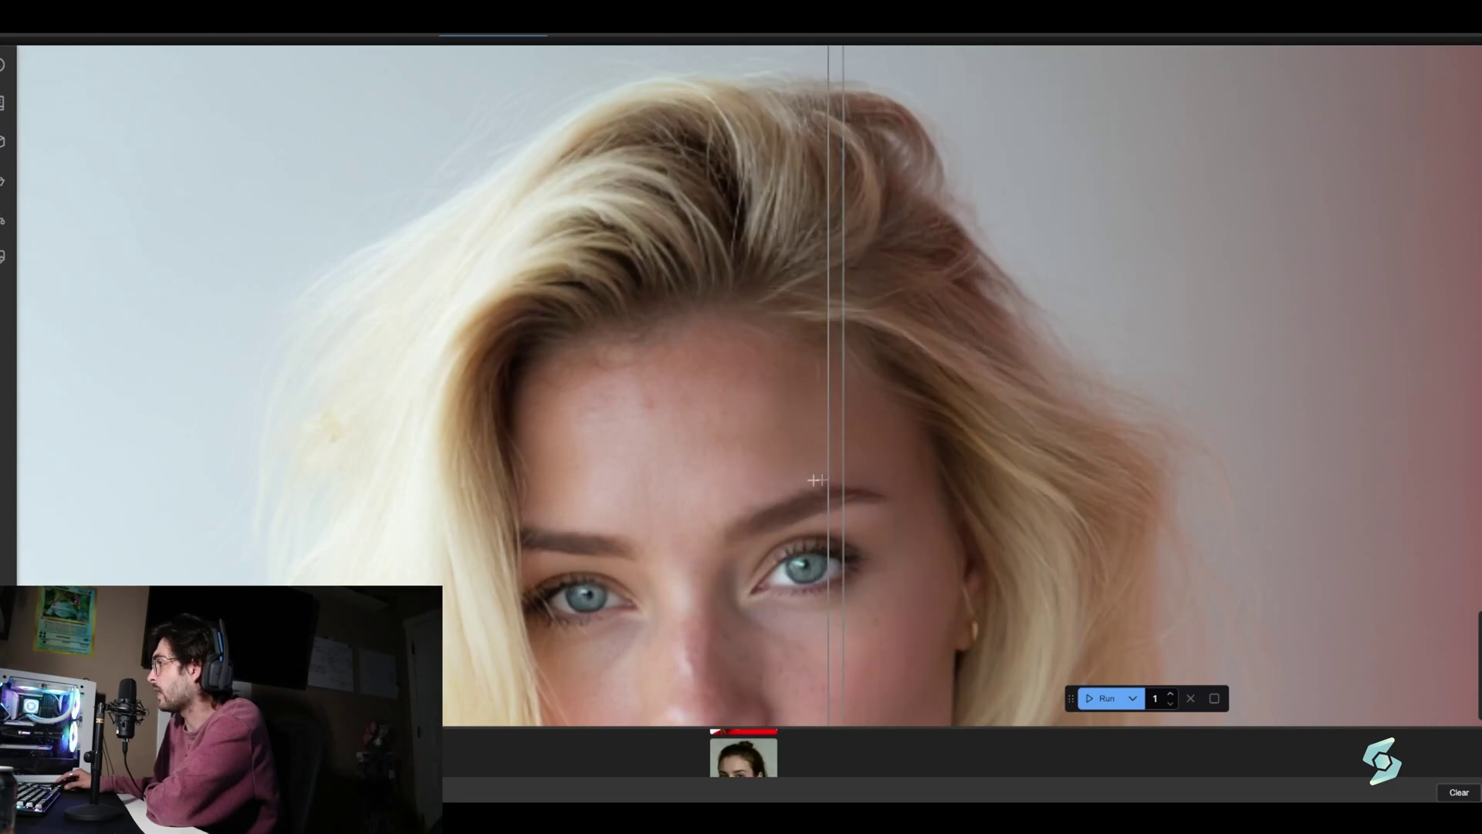
scroll(896, 375, "down", 3)
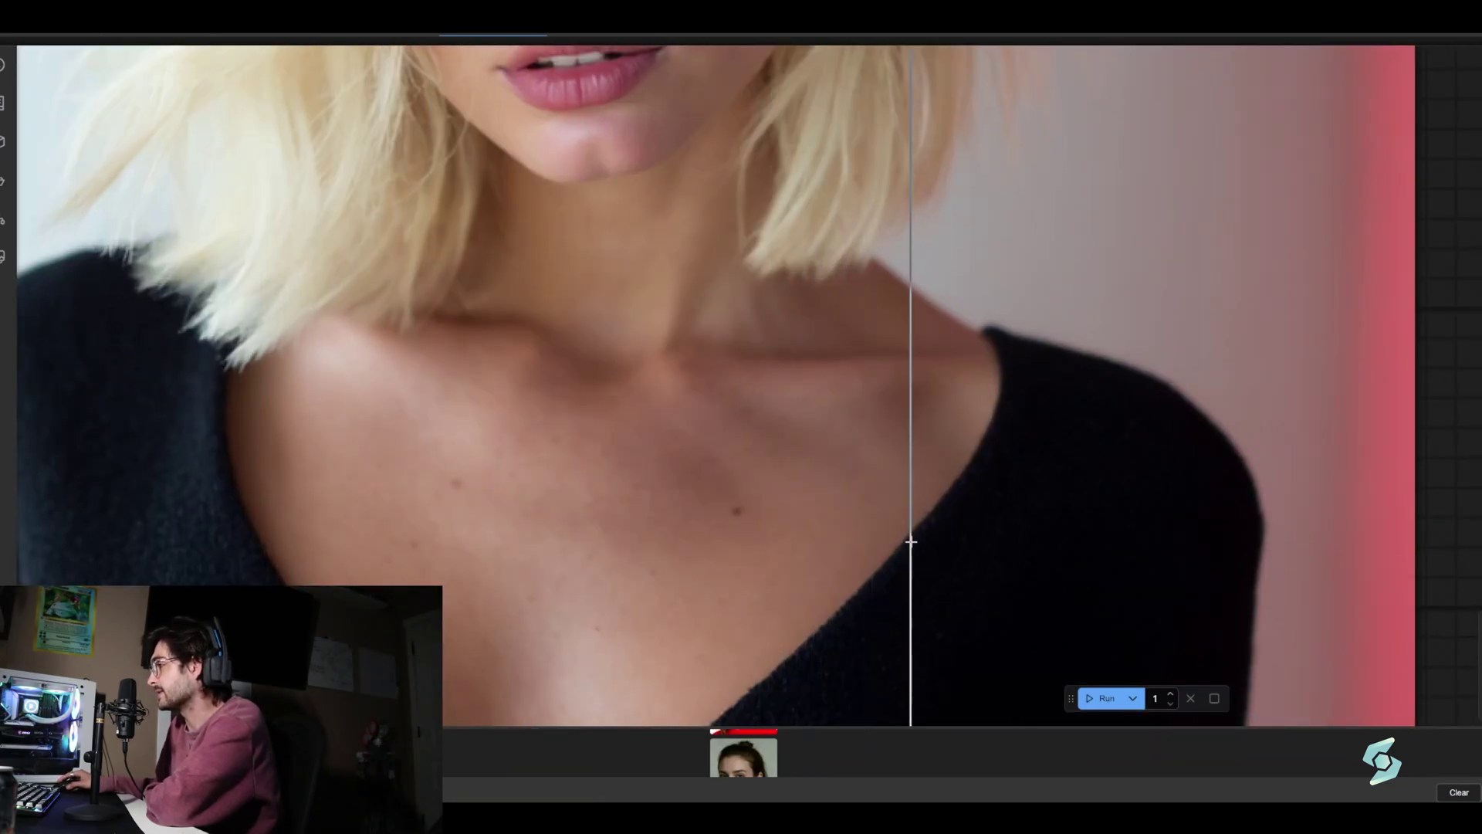
scroll(883, 540, "down", 3)
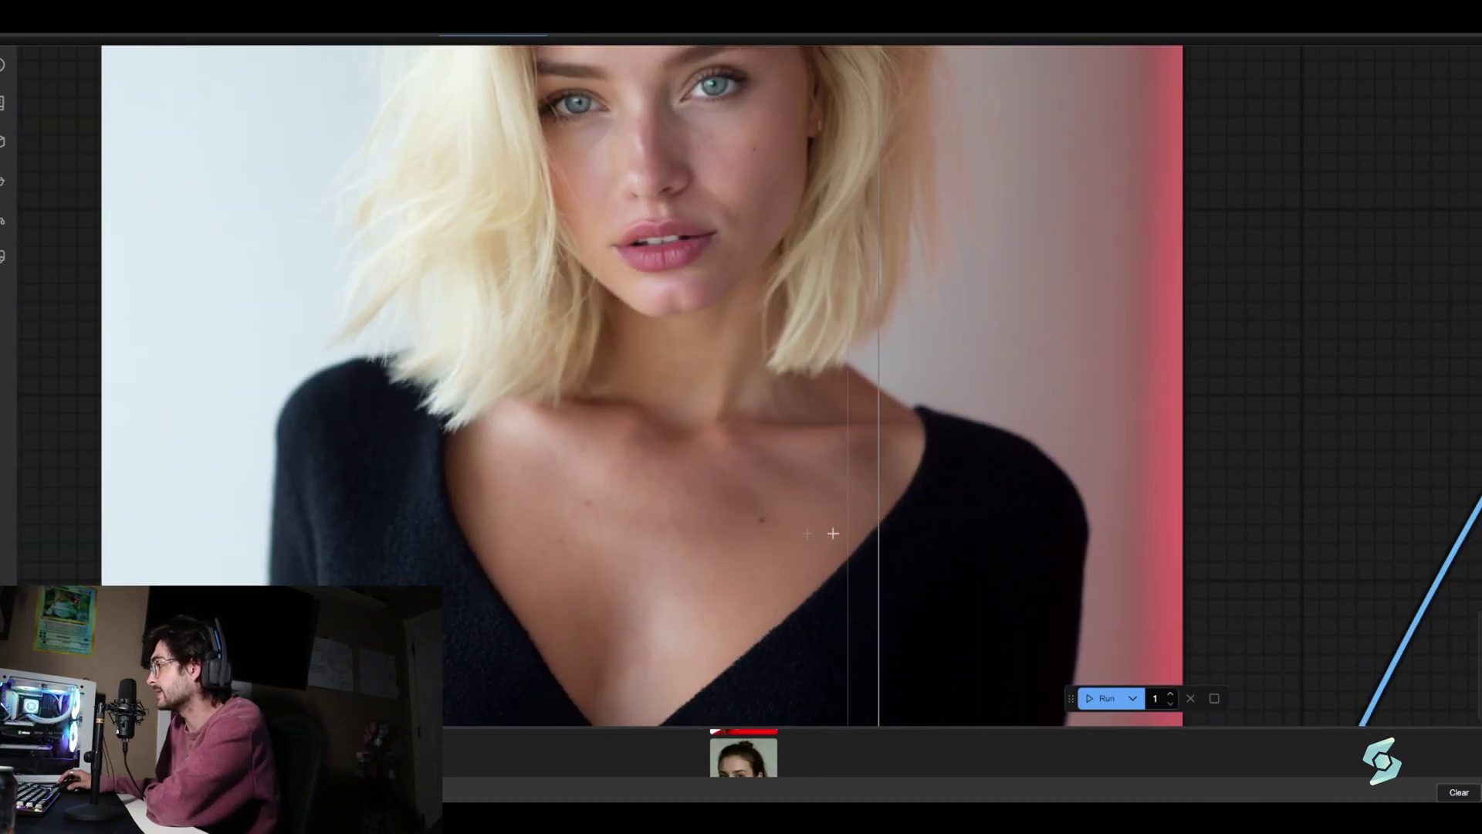
scroll(886, 529, "up", 3)
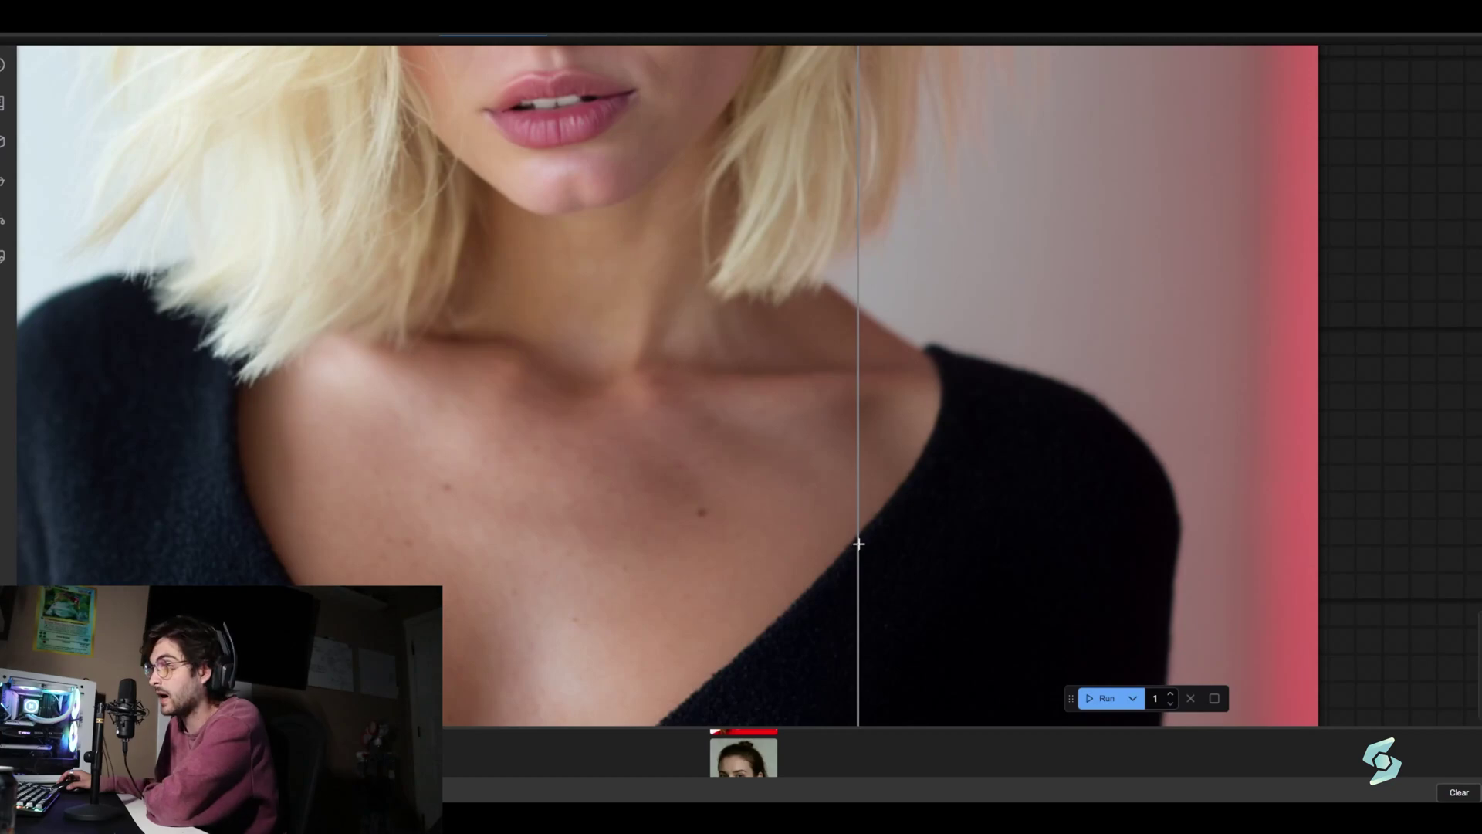
scroll(859, 543, "down", 3)
scroll(585, 291, "up", 2)
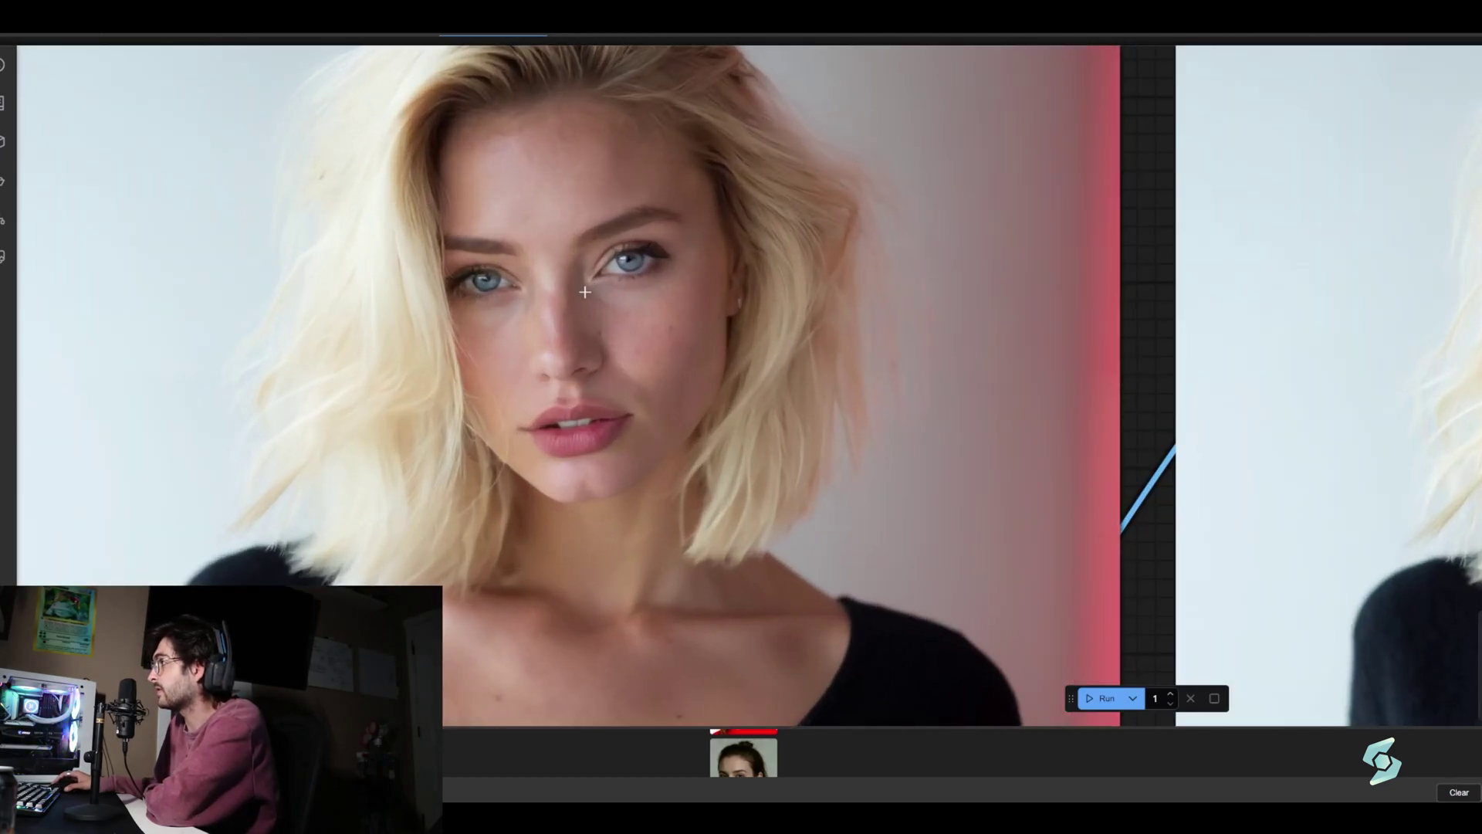
scroll(643, 391, "down", 1)
left_click_drag(639, 444, 641, 253)
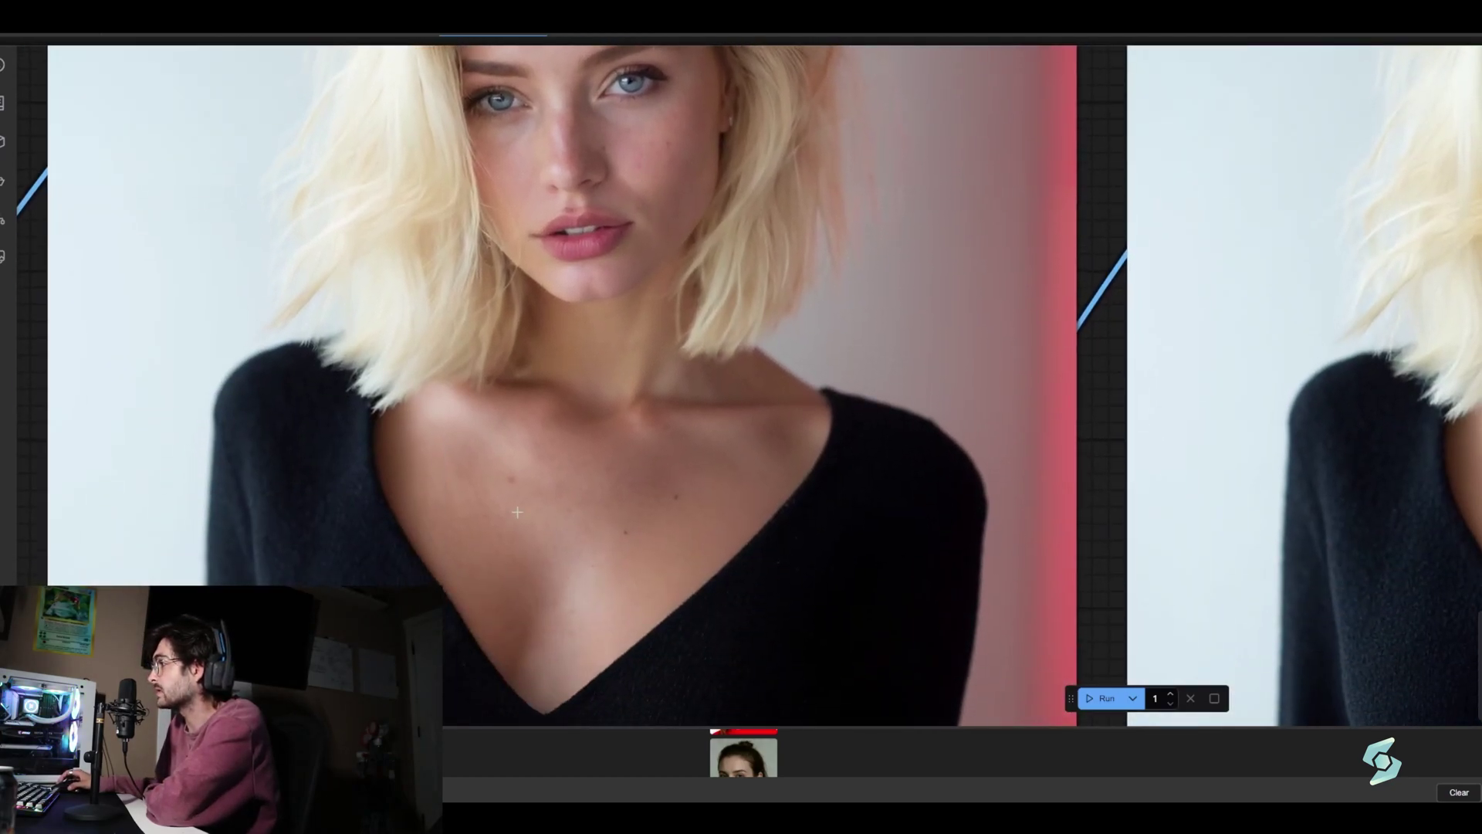
left_click_drag(711, 334, 231, 290)
scroll(700, 322, "down", 3)
scroll(853, 309, "down", 1)
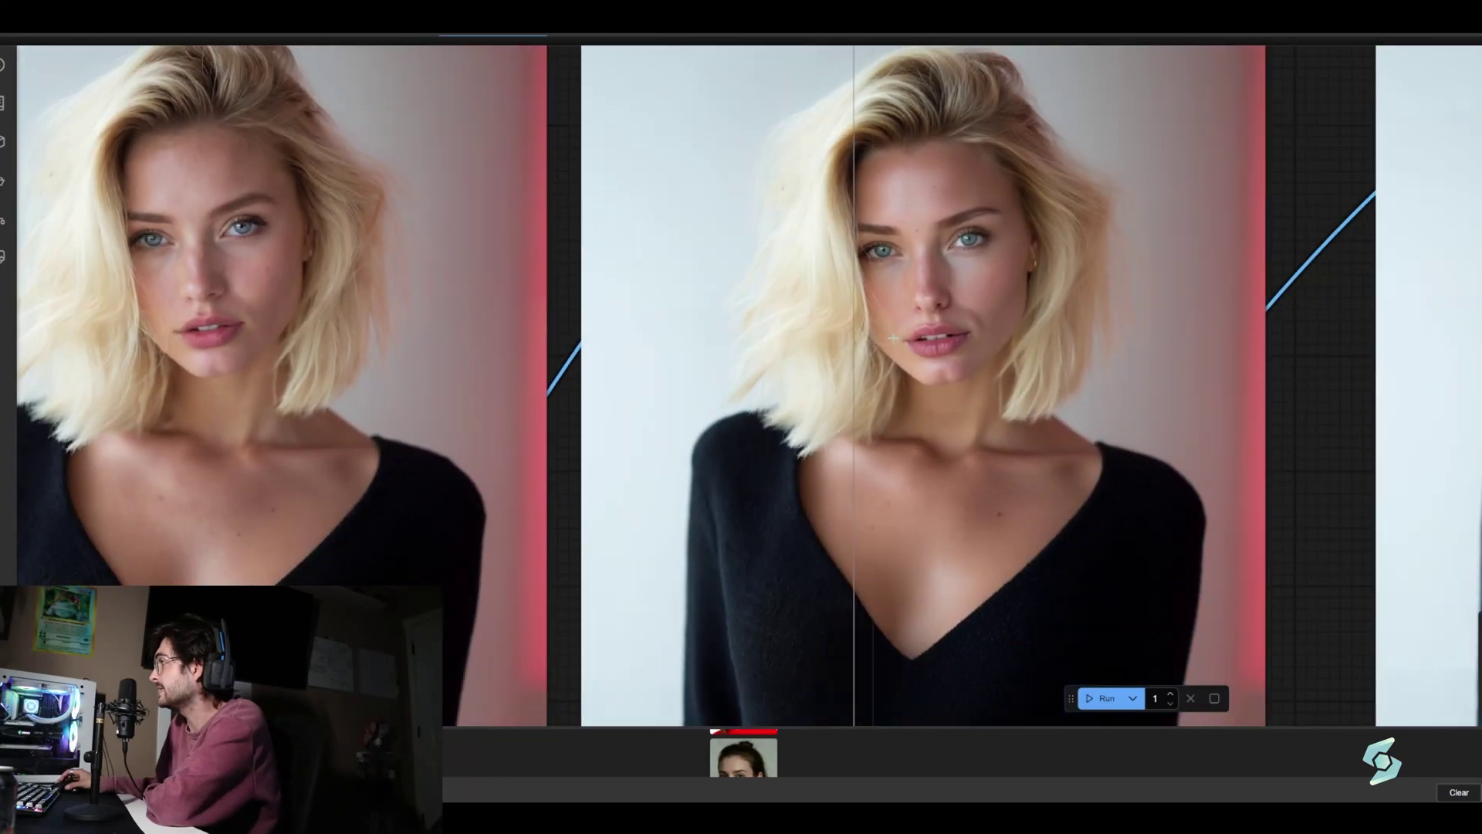
scroll(822, 309, "up", 3)
left_click_drag(822, 309, 505, 331)
scroll(881, 369, "up", 2)
scroll(881, 369, "down", 7)
left_click_drag(1389, 270, 79, 231)
scroll(805, 284, "up", 3)
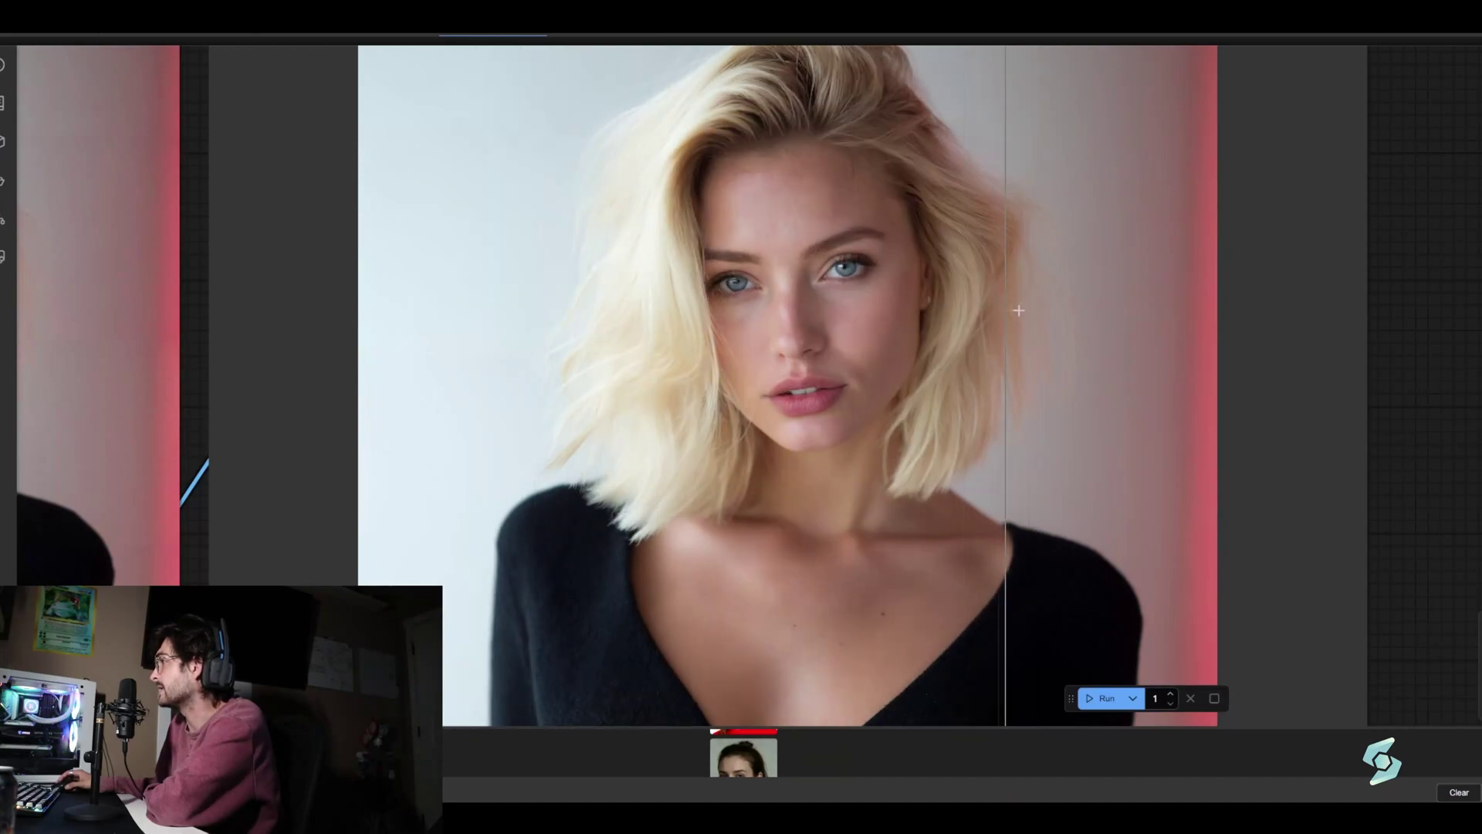
scroll(1106, 312, "up", 2)
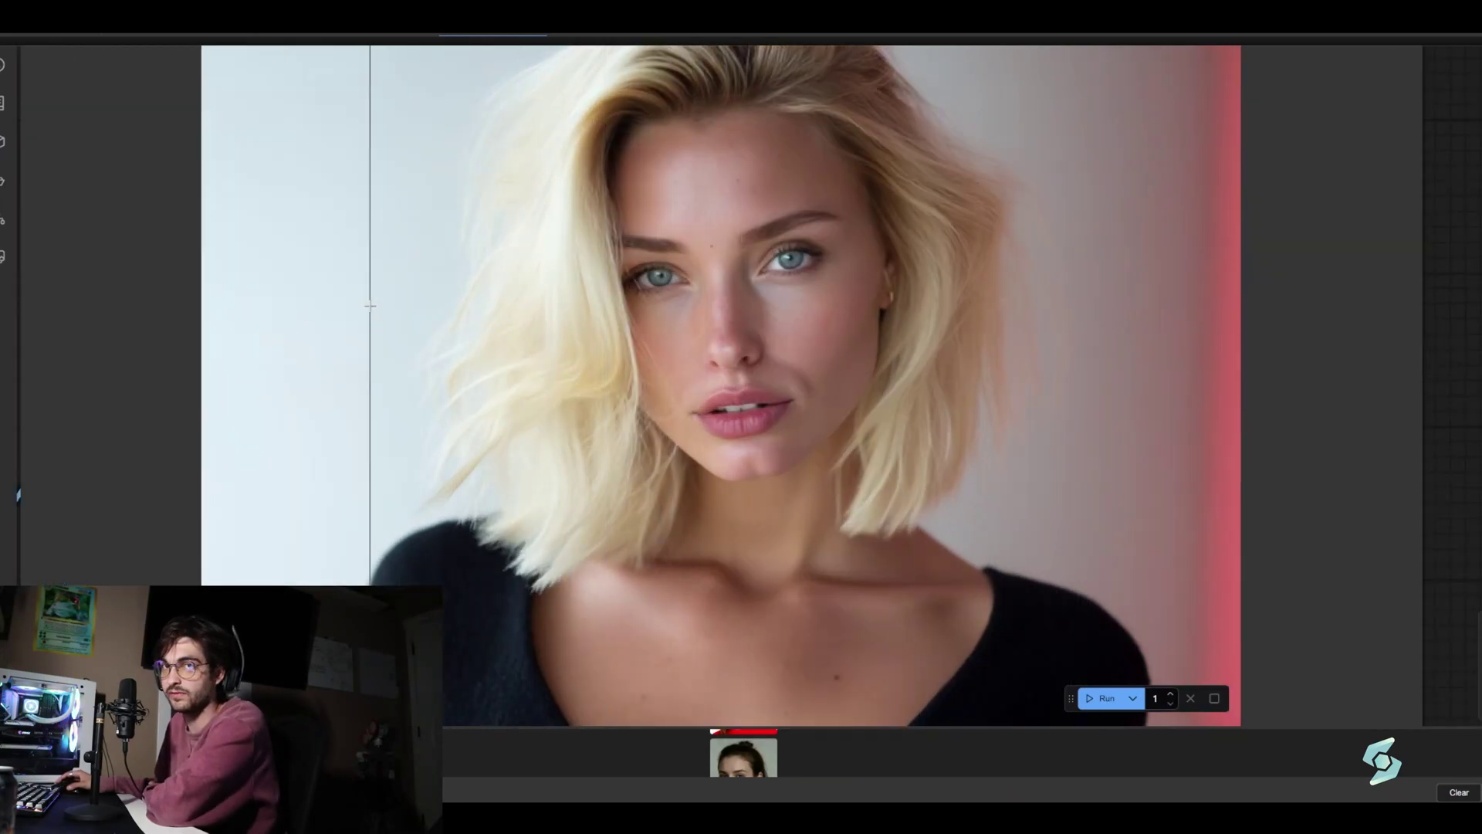
scroll(969, 332, "up", 1)
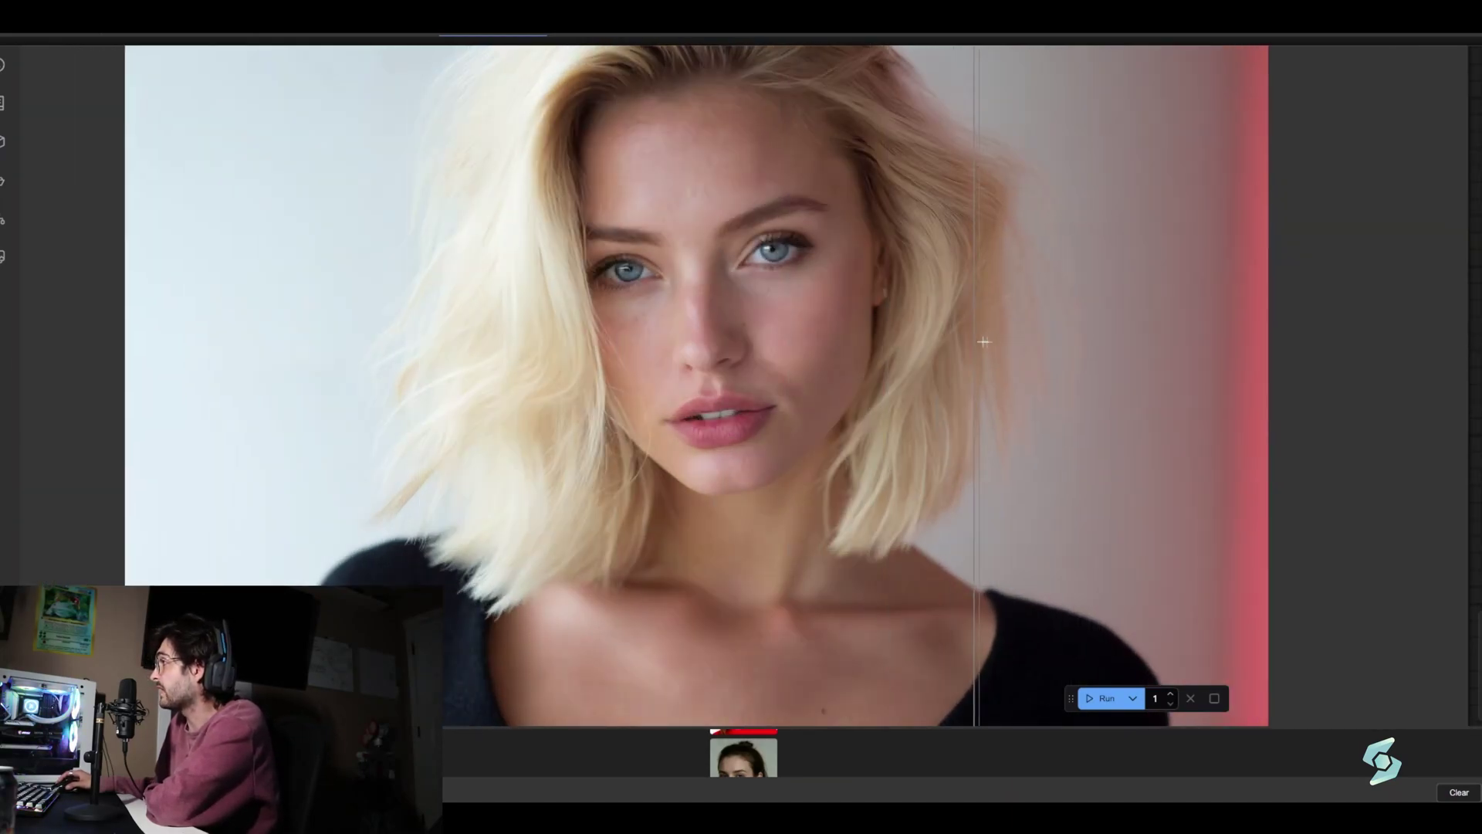
scroll(1016, 348, "down", 6)
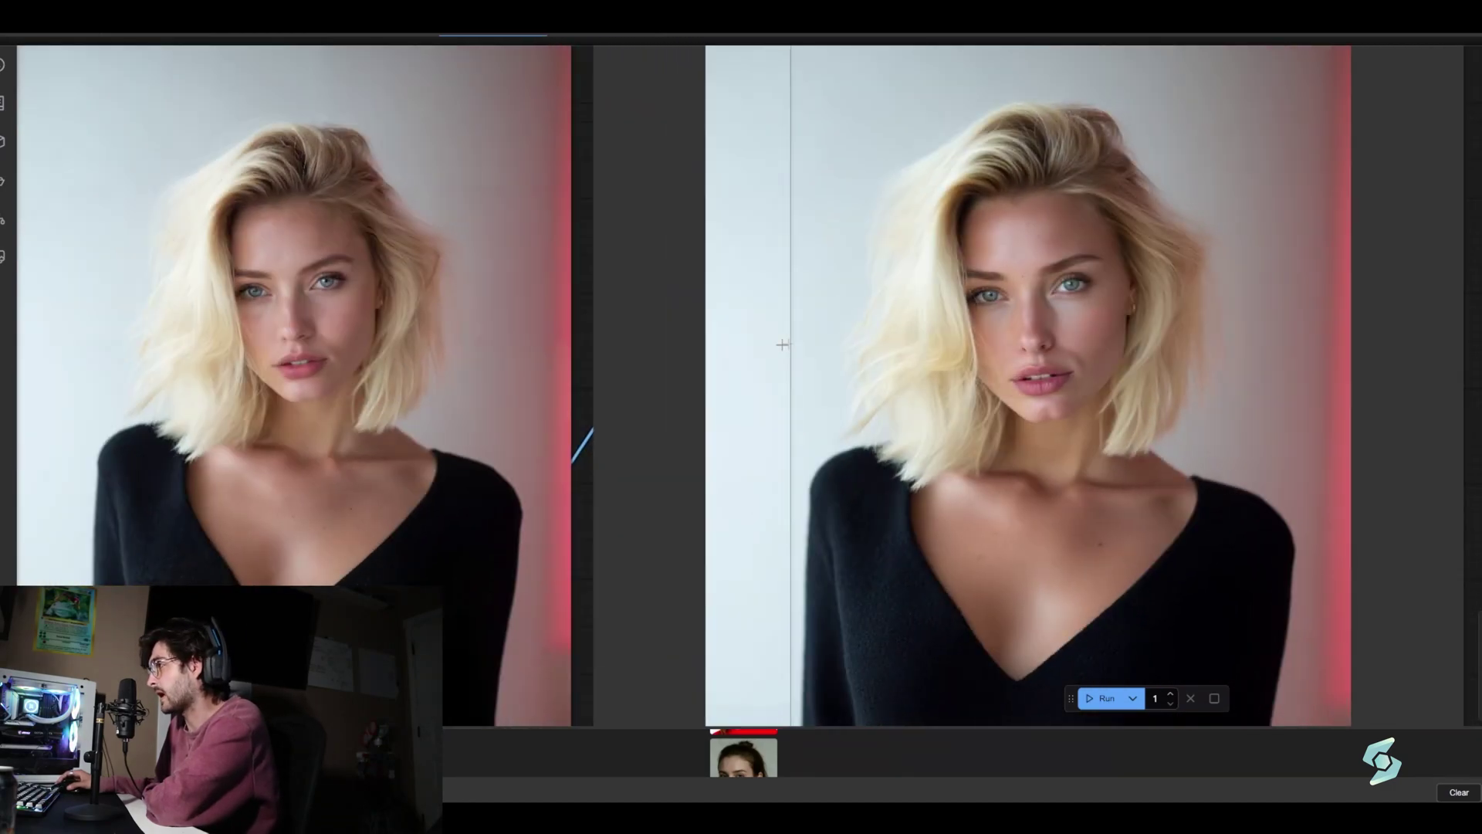
- Line up both portraits side by side, then zoom into the refined portrait's eyes
left_click_drag(313, 348, 409, 342)
scroll(409, 342, "down", 2)
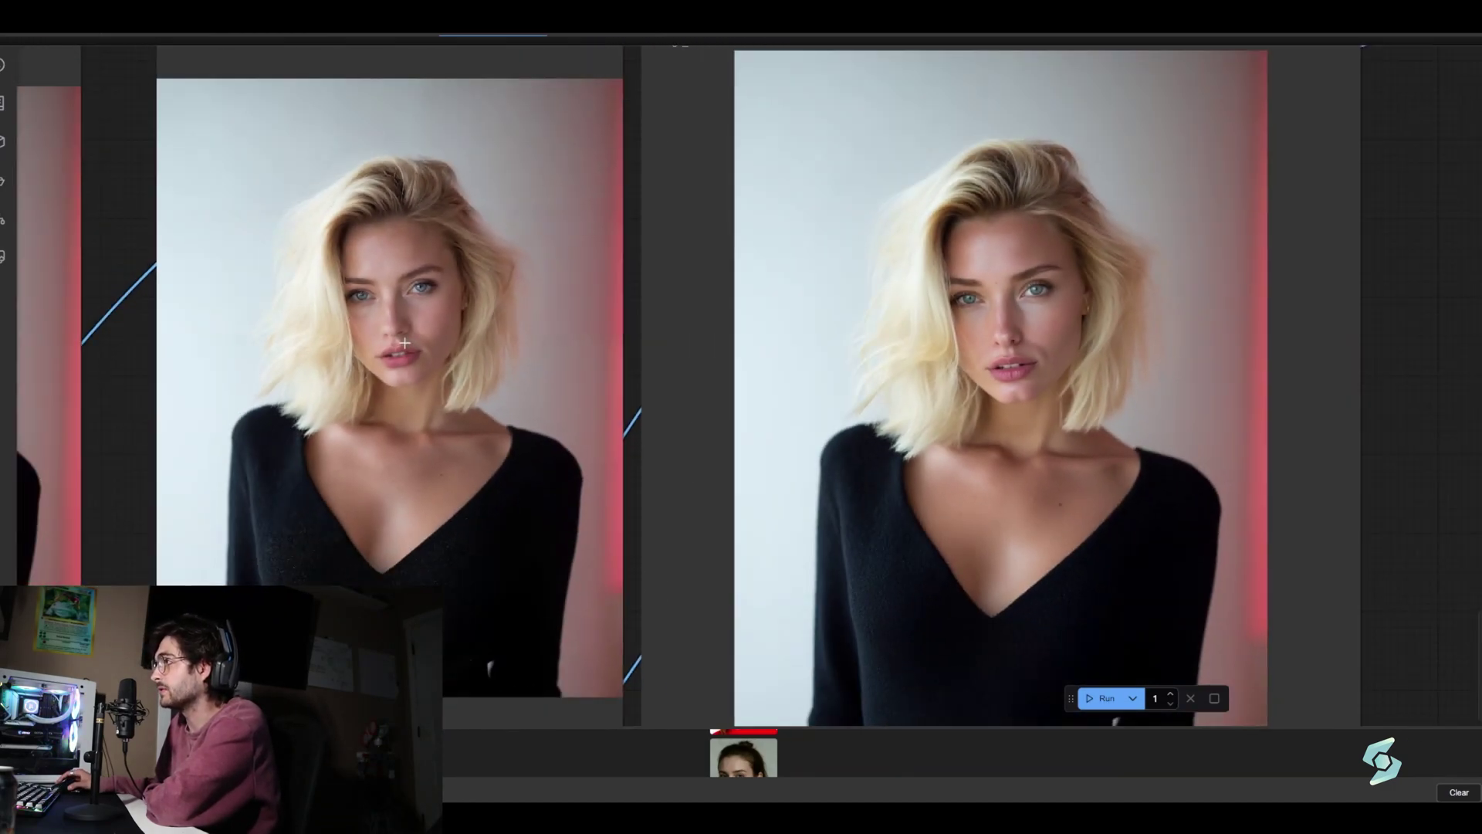
scroll(431, 330, "up", 4)
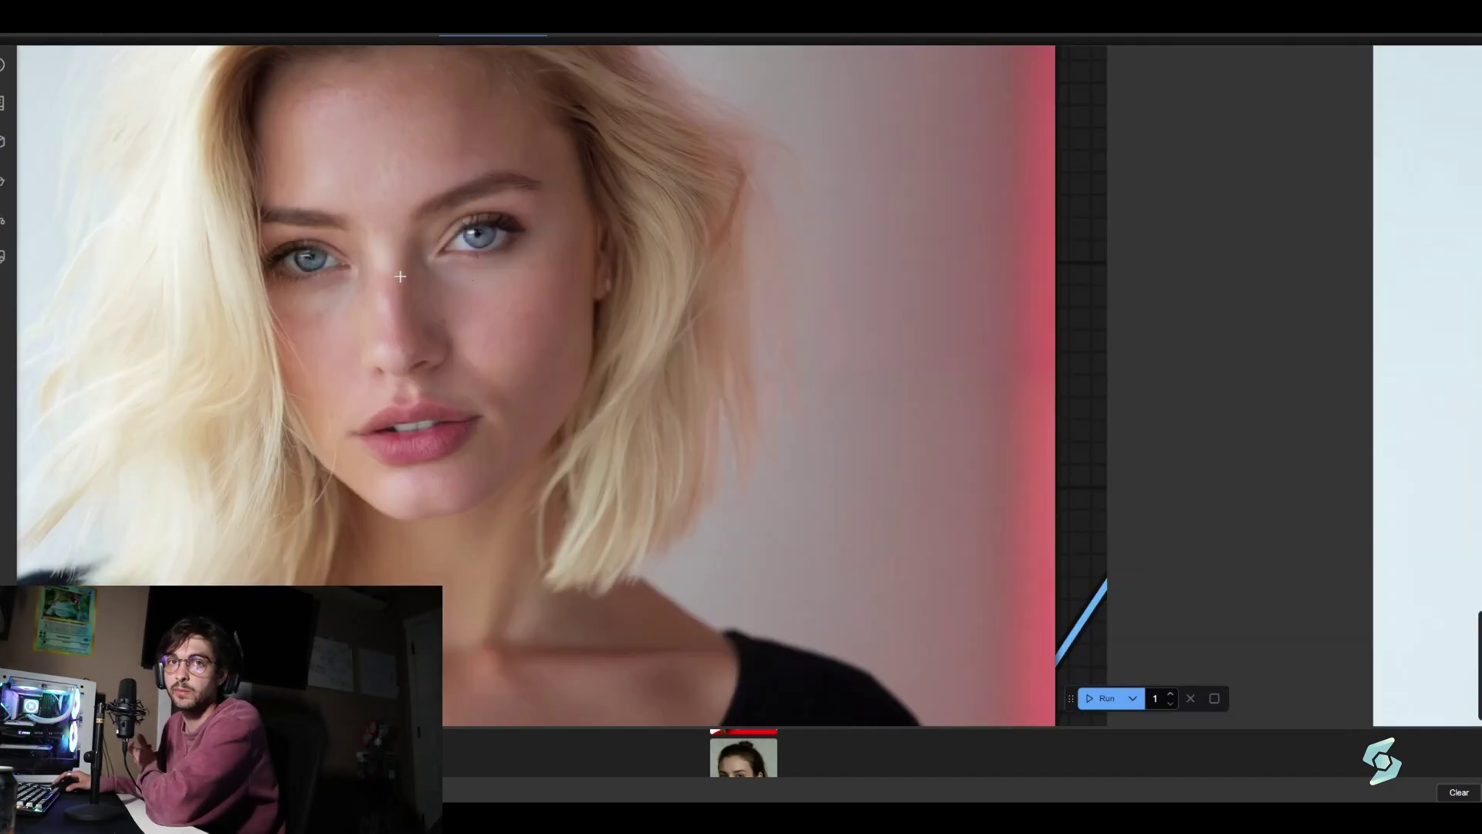
scroll(456, 276, "down", 2)
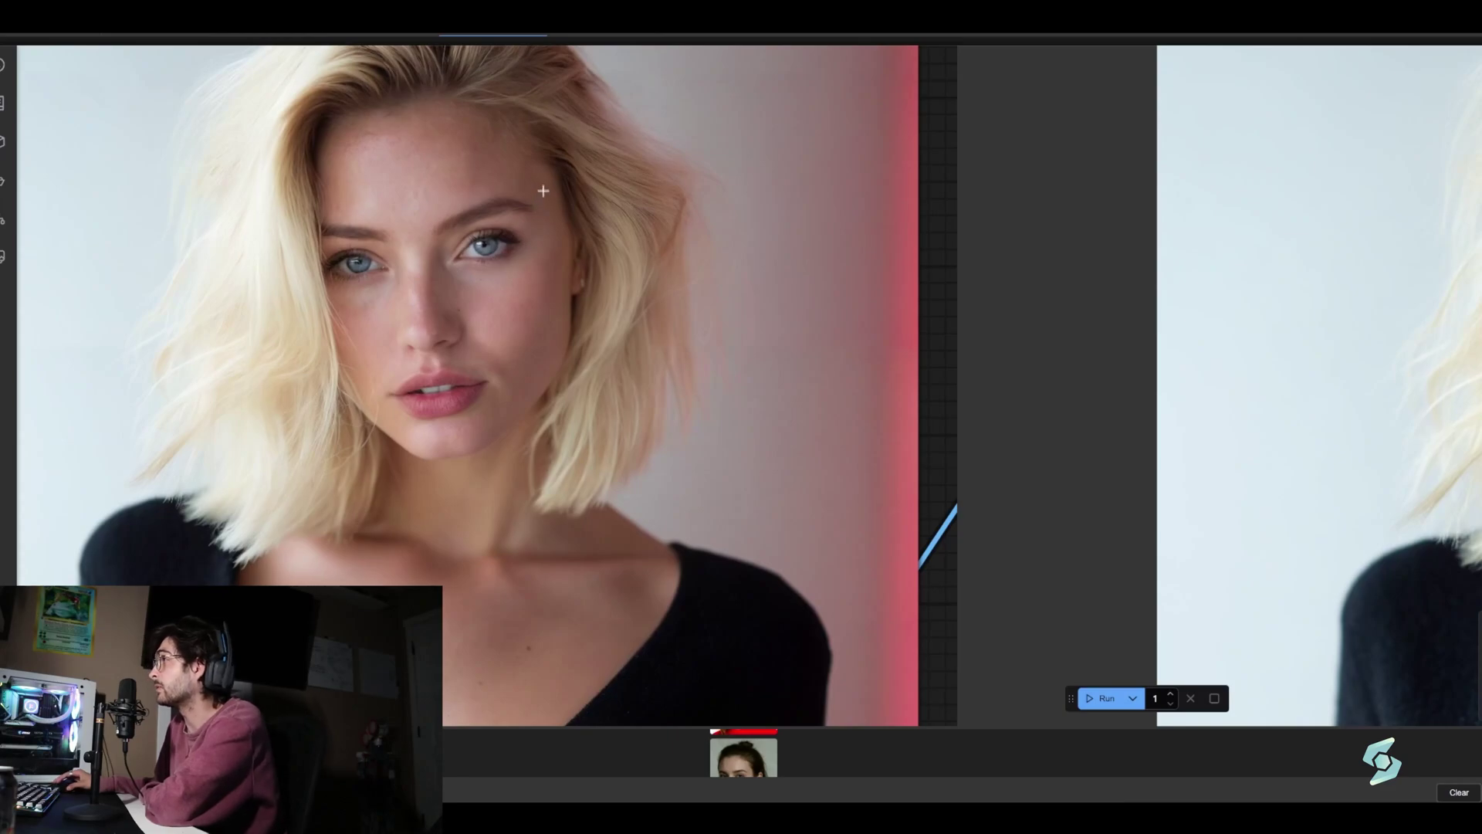
scroll(449, 247, "down", 1)
left_click_drag(450, 247, 603, 332)
scroll(559, 324, "up", 2)
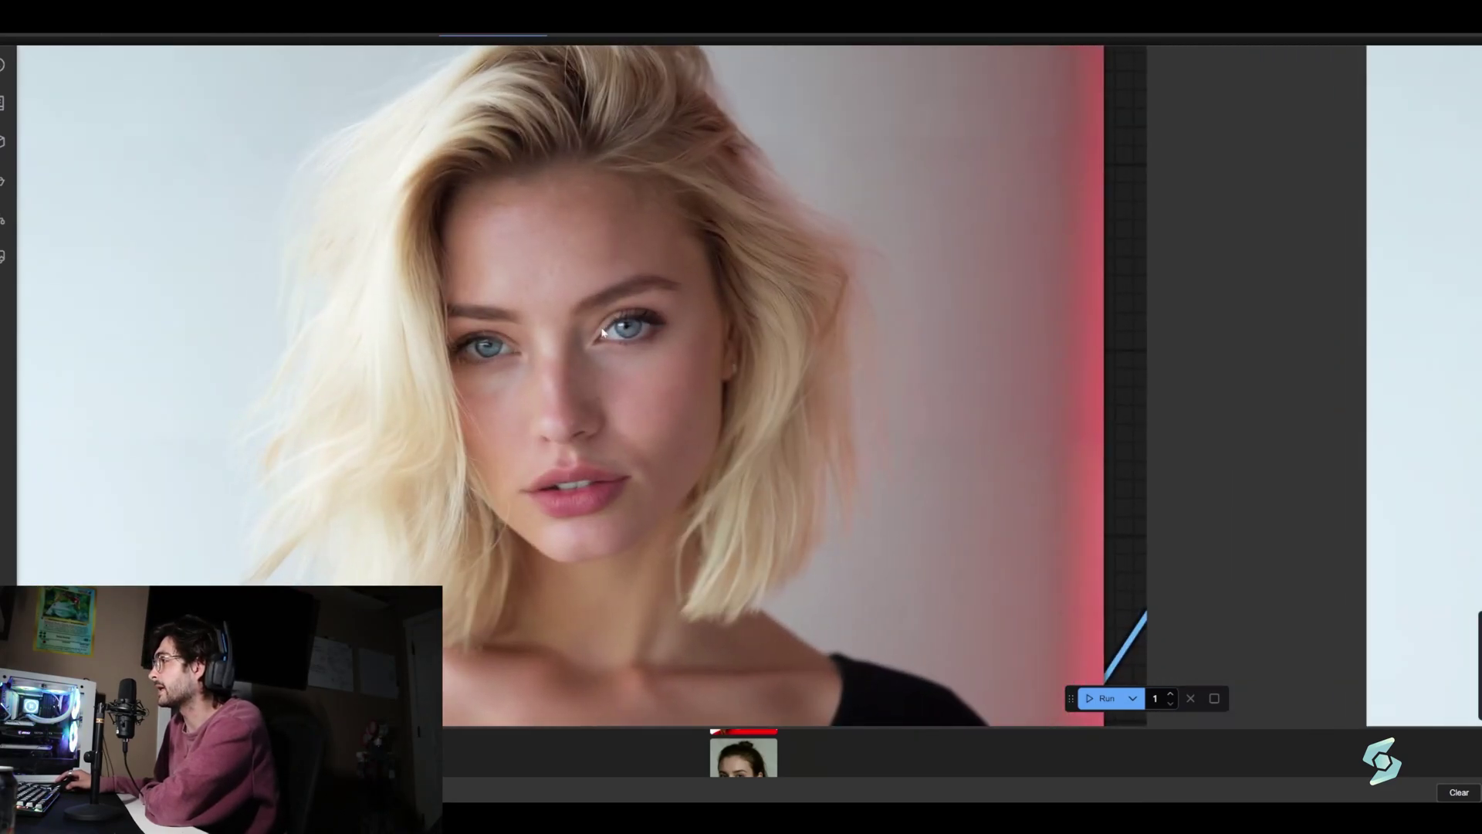
scroll(602, 332, "down", 3)
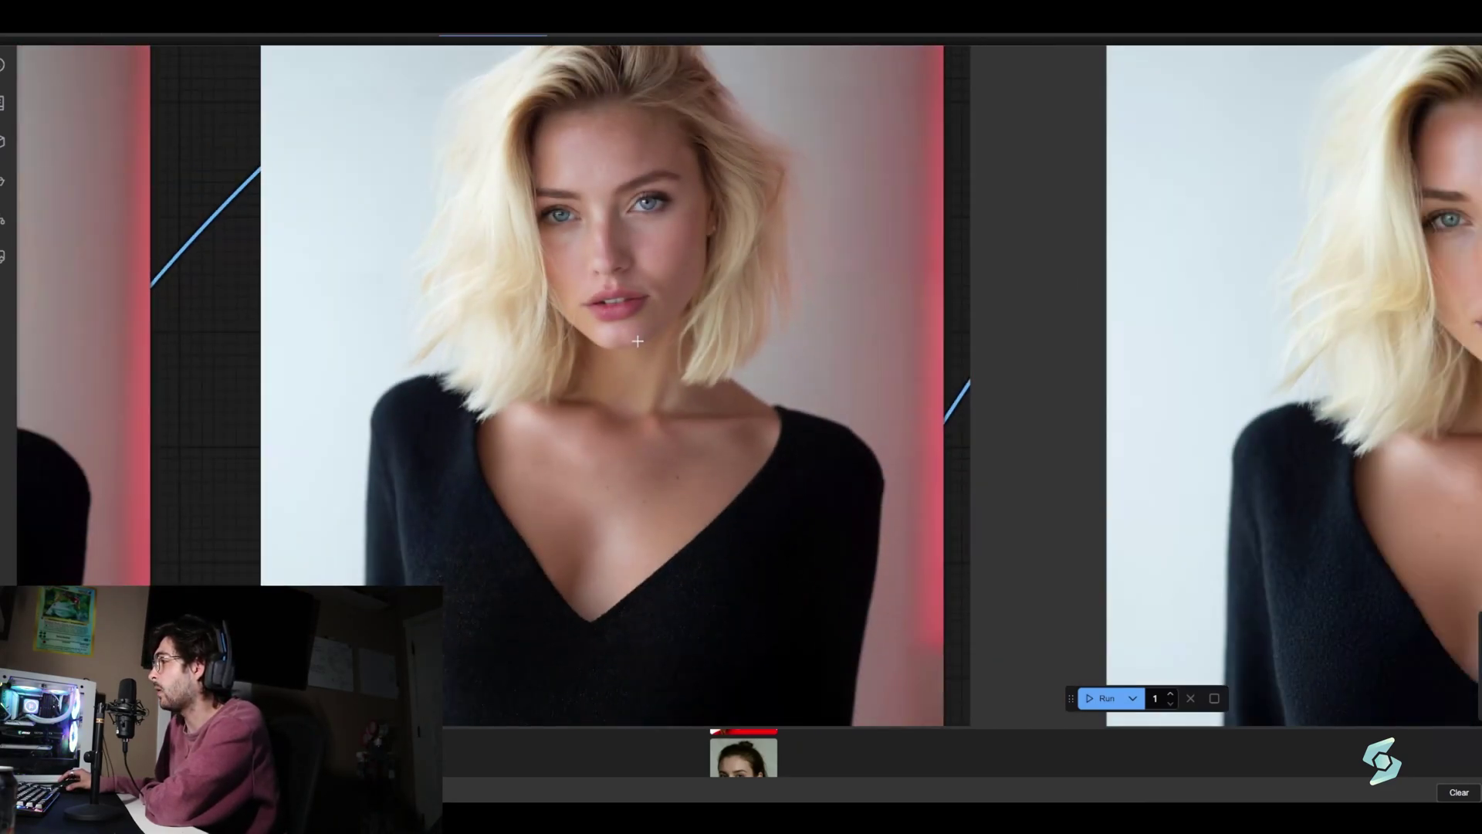
scroll(638, 340, "down", 4)
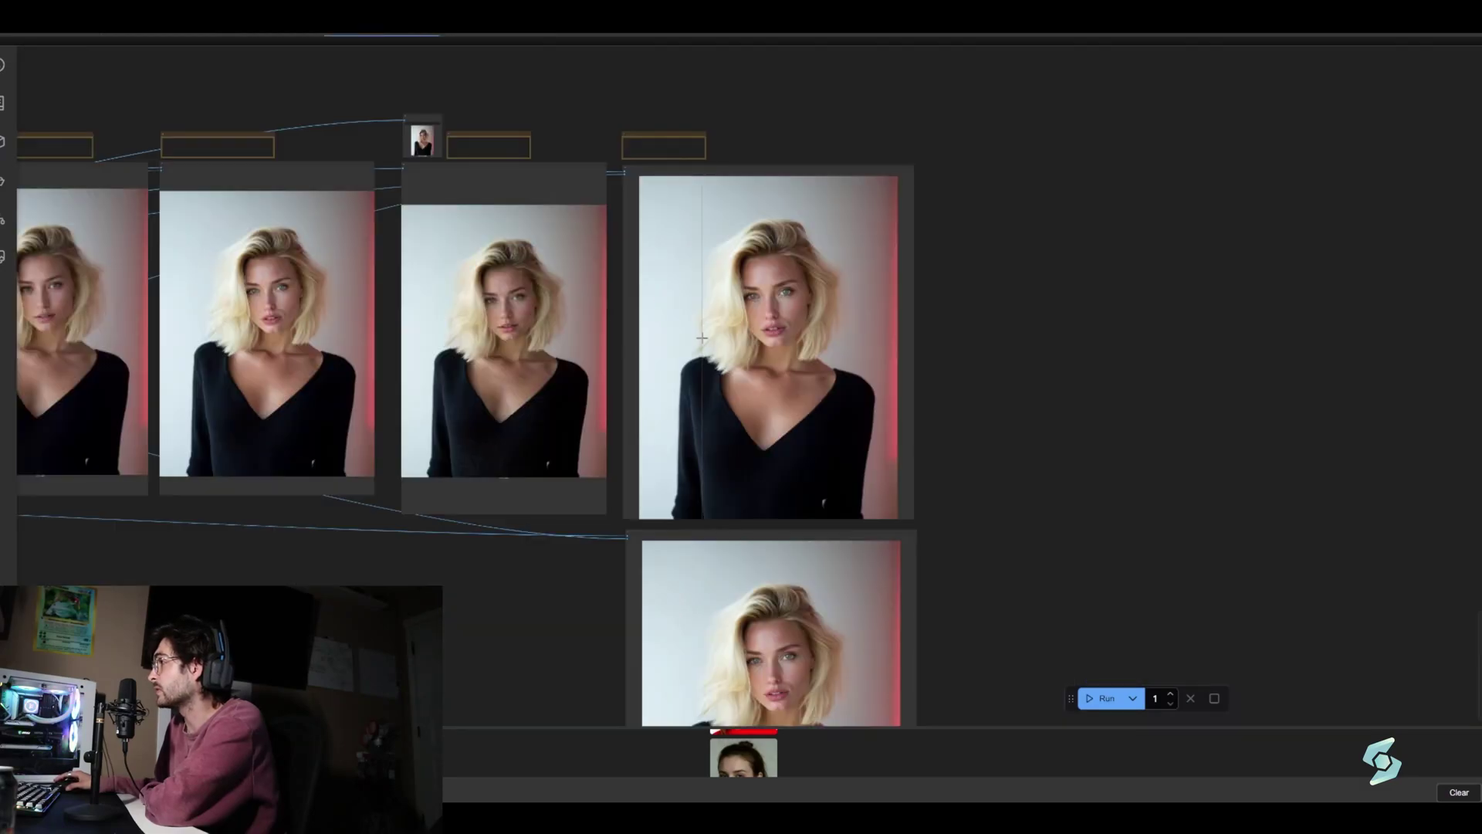
scroll(701, 338, "up", 5)
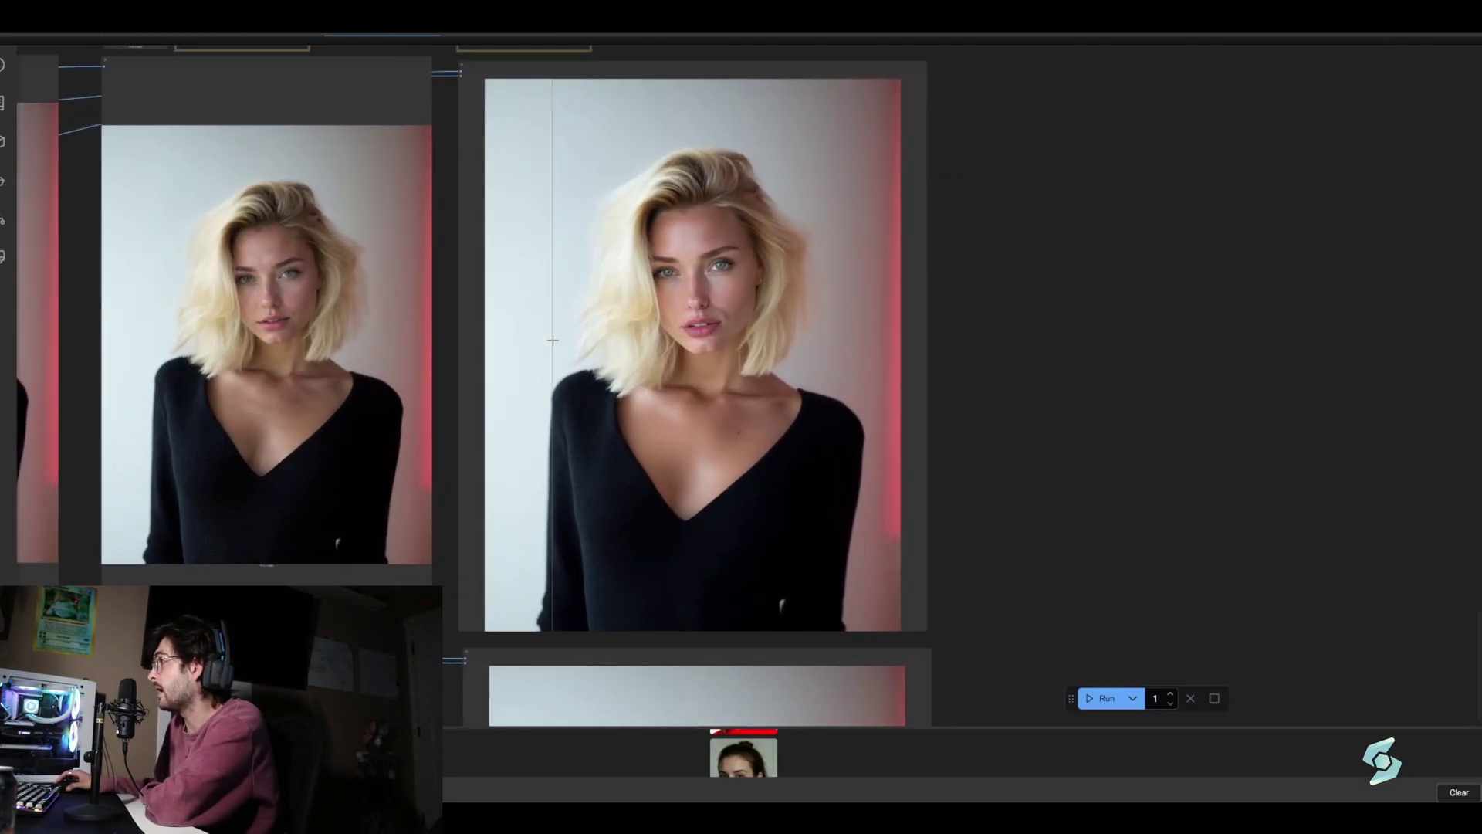
scroll(627, 341, "up", 3)
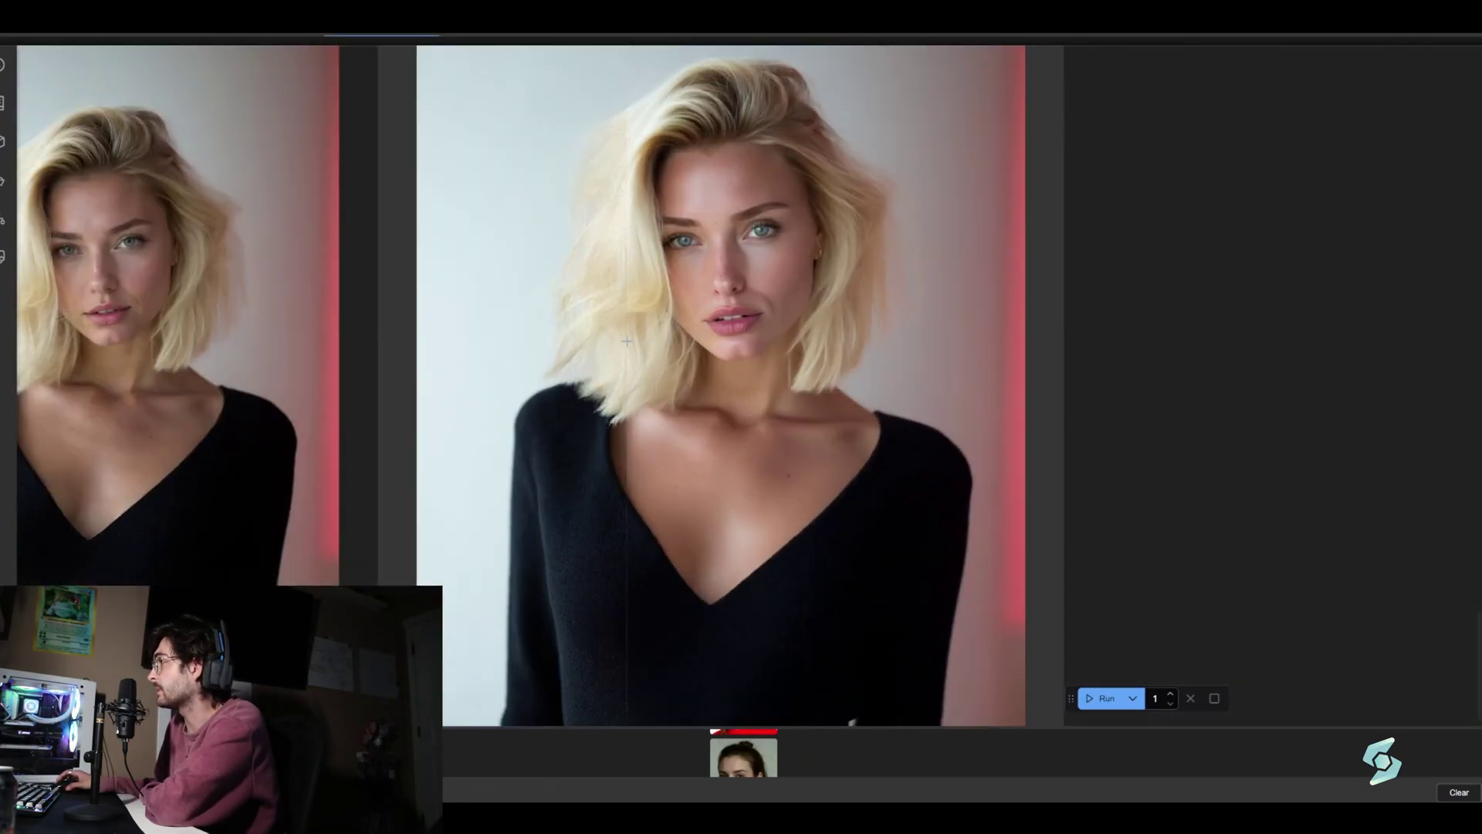
scroll(627, 340, "up", 2)
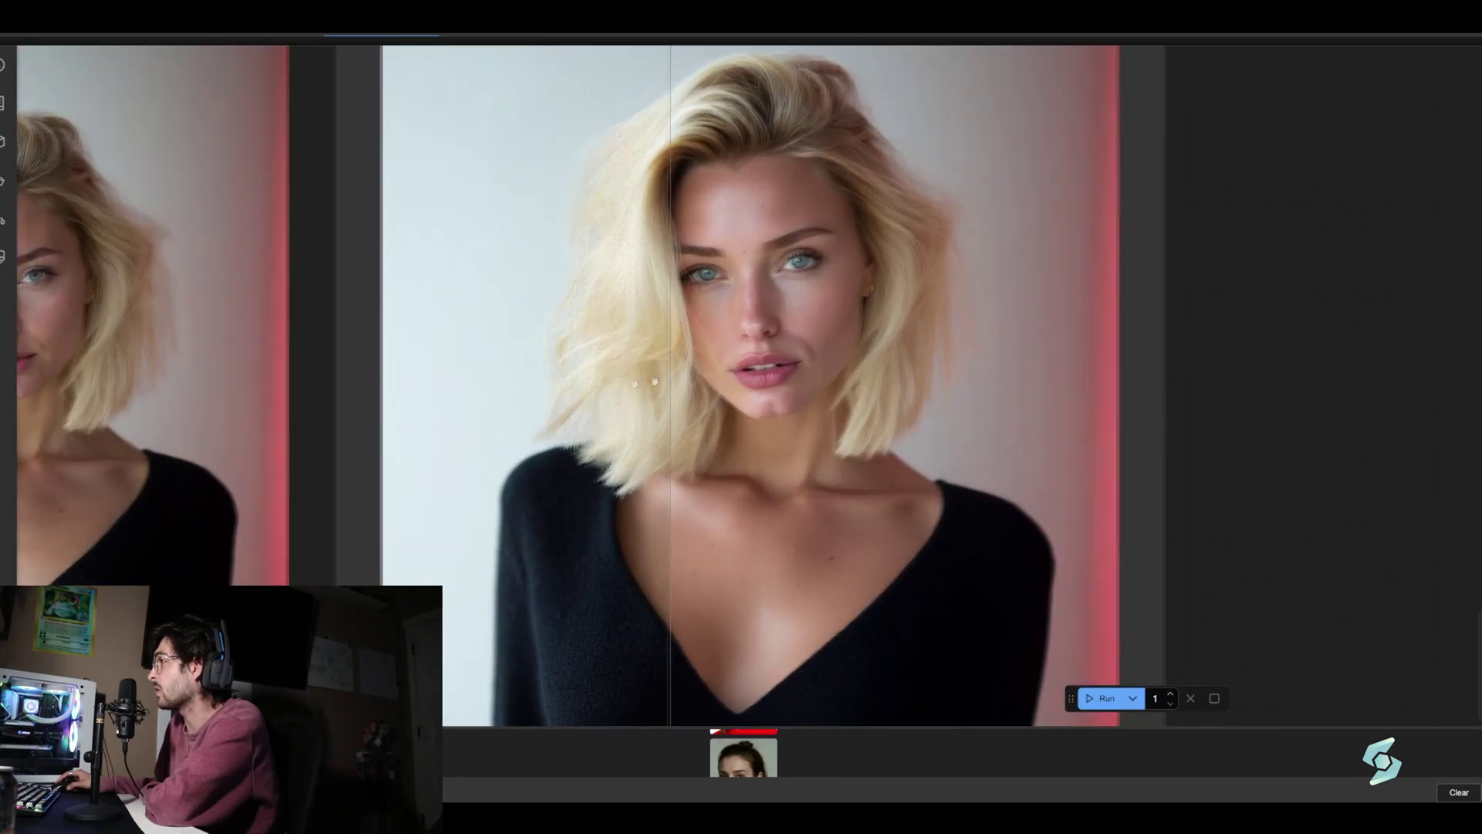
left_click_drag(654, 381, 442, 410)
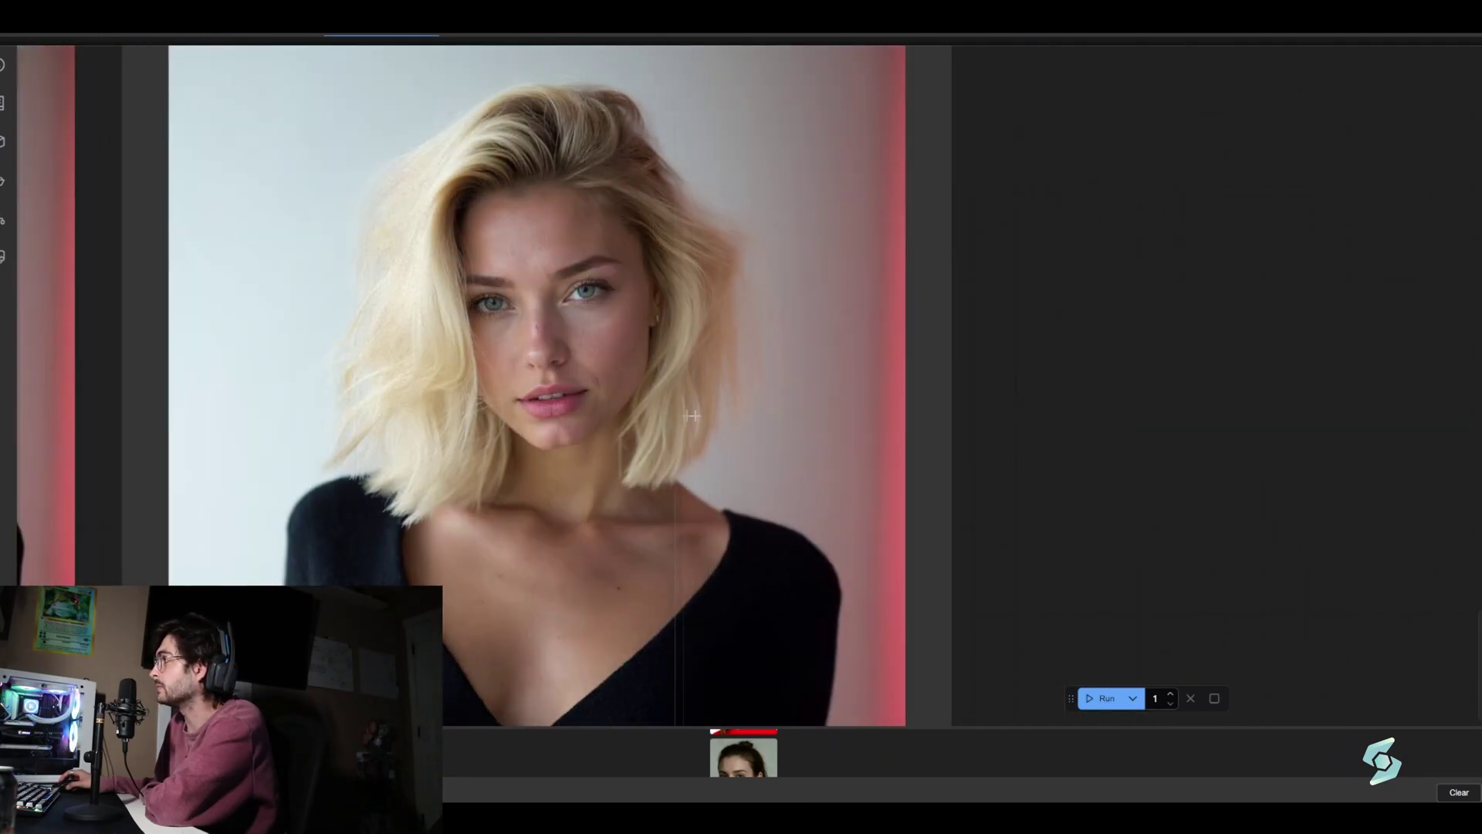
scroll(754, 413, "up", 4)
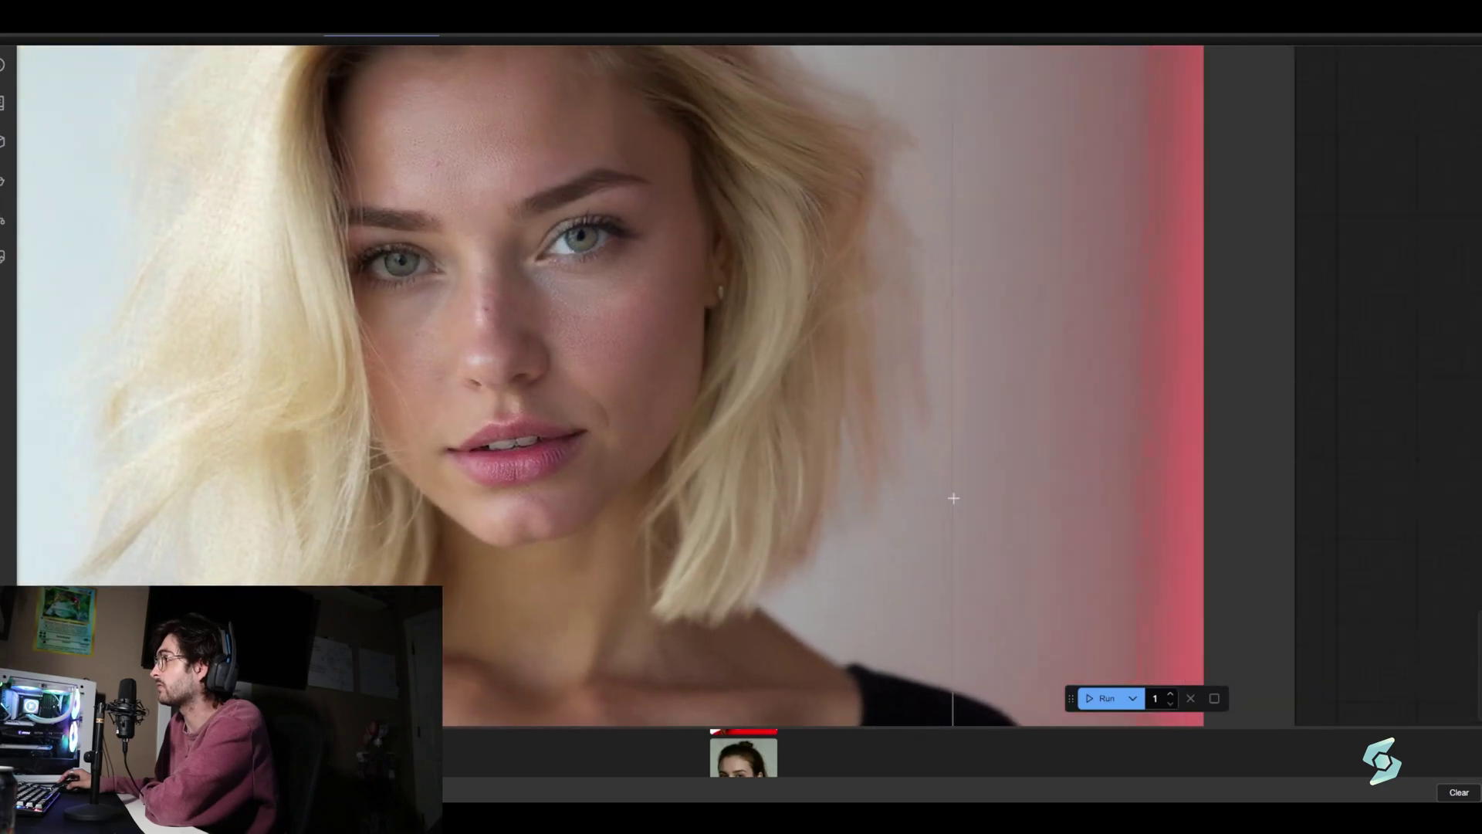
scroll(946, 488, "up", 3)
left_click_drag(279, 393, 370, 503)
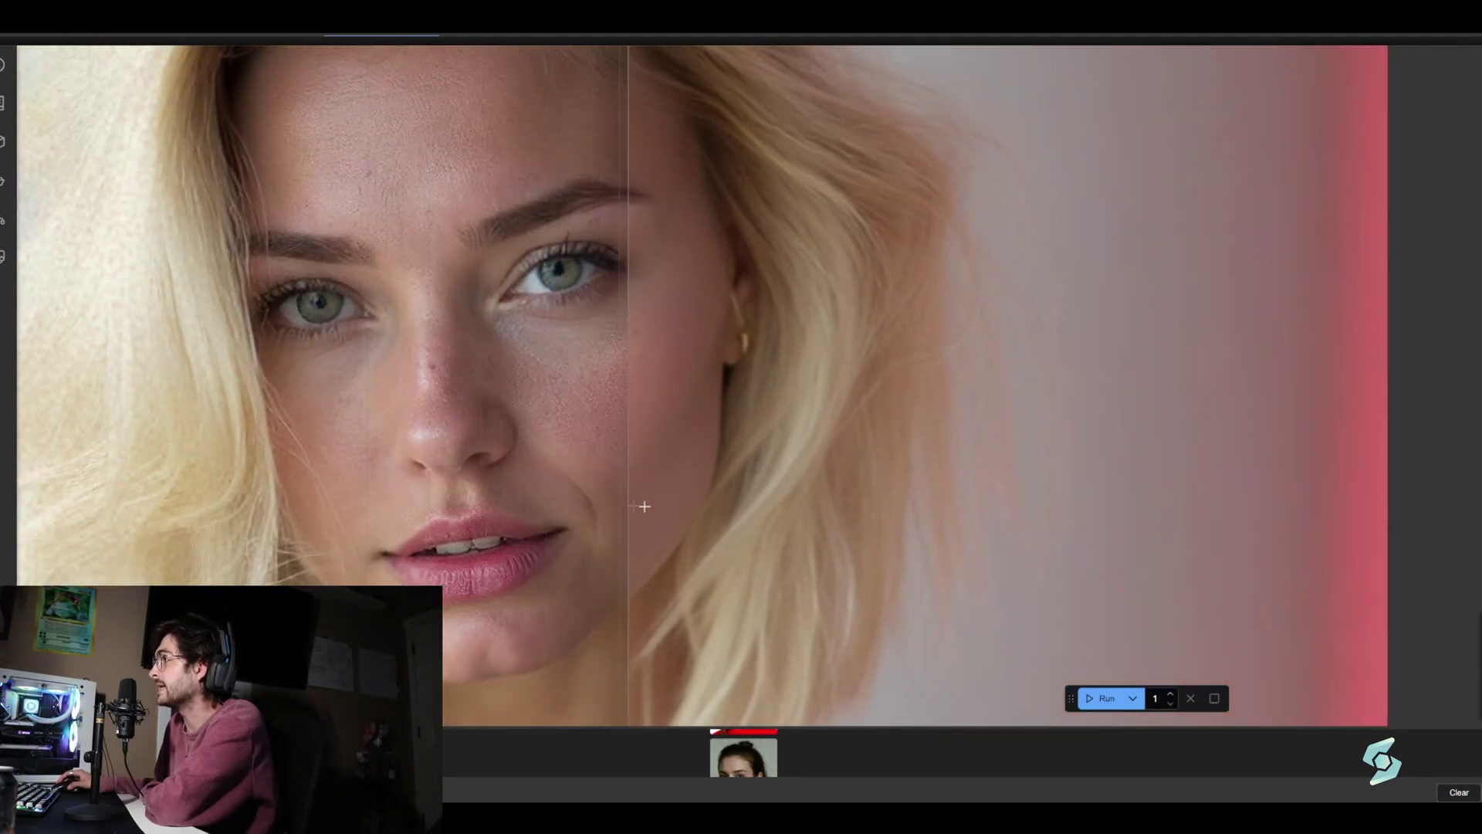
left_click_drag(768, 533, 803, 612)
scroll(618, 459, "up", 8)
left_click_drag(420, 341, 559, 486)
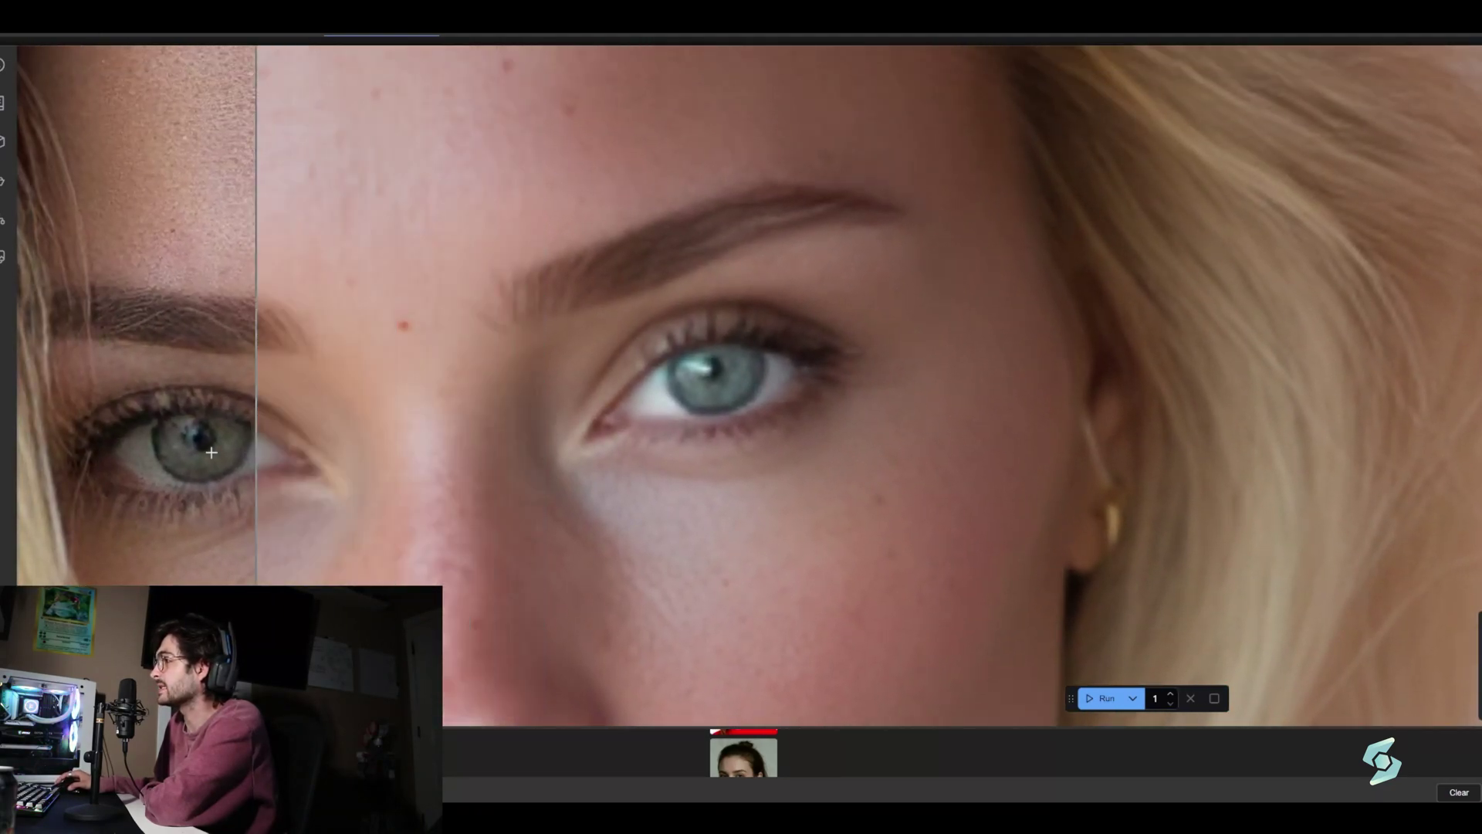
scroll(211, 453, "up", 2)
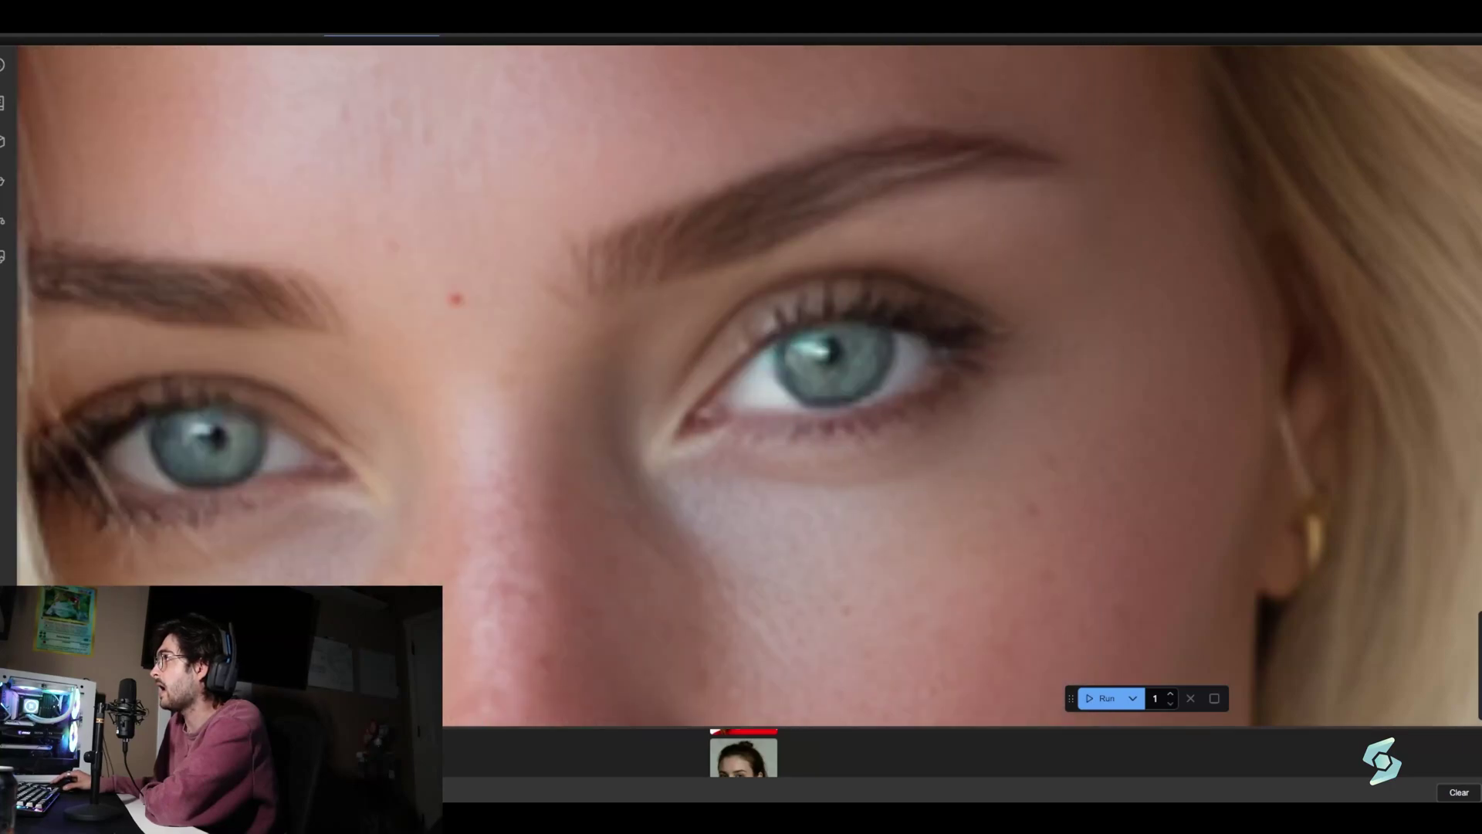
- Switch between workflow tabs to compare the green-eyed and blue-eyed close-ups
left_click(484, 40)
scroll(505, 319, "up", 9)
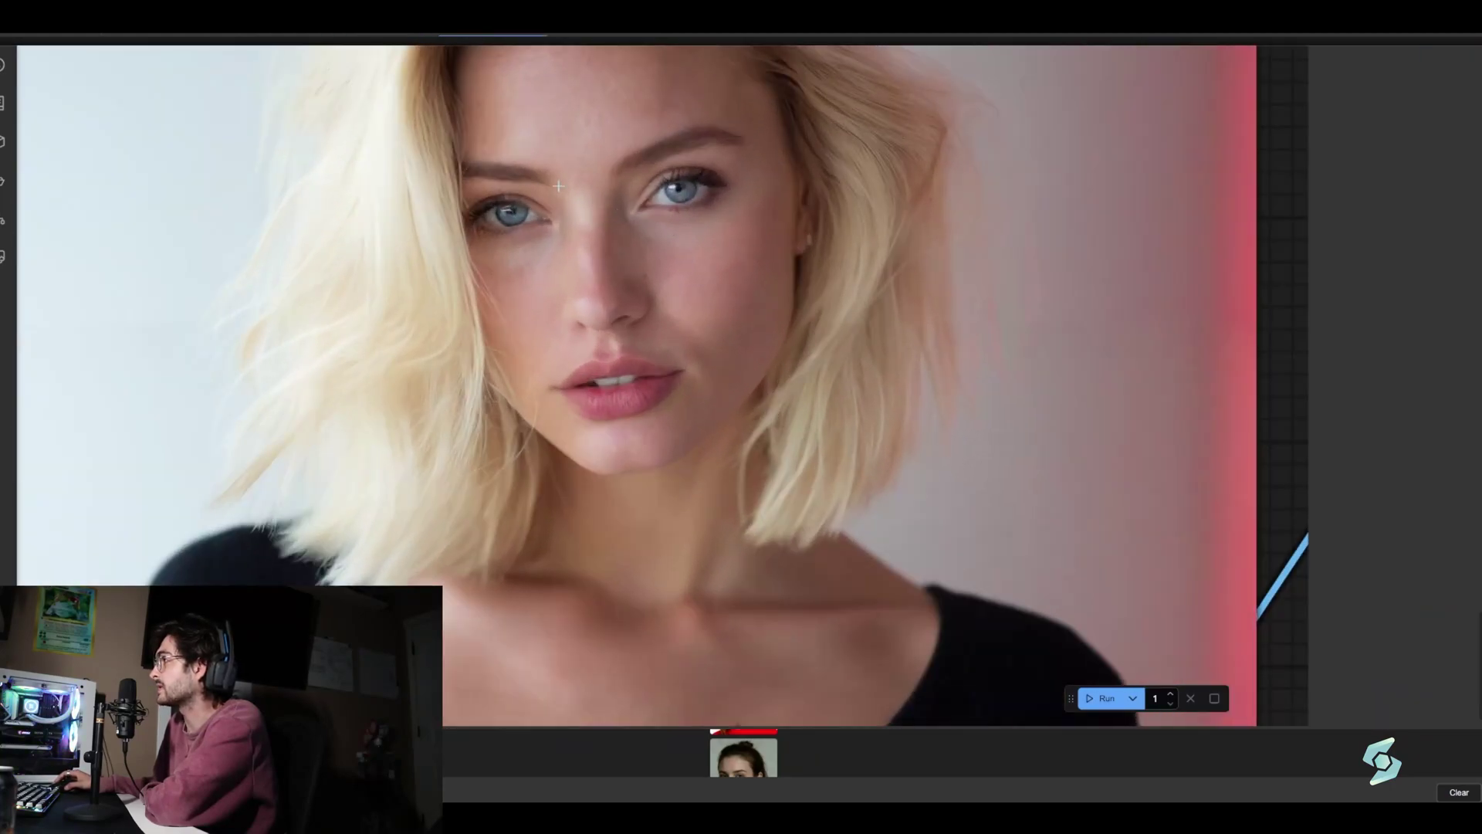
scroll(558, 180, "up", 5)
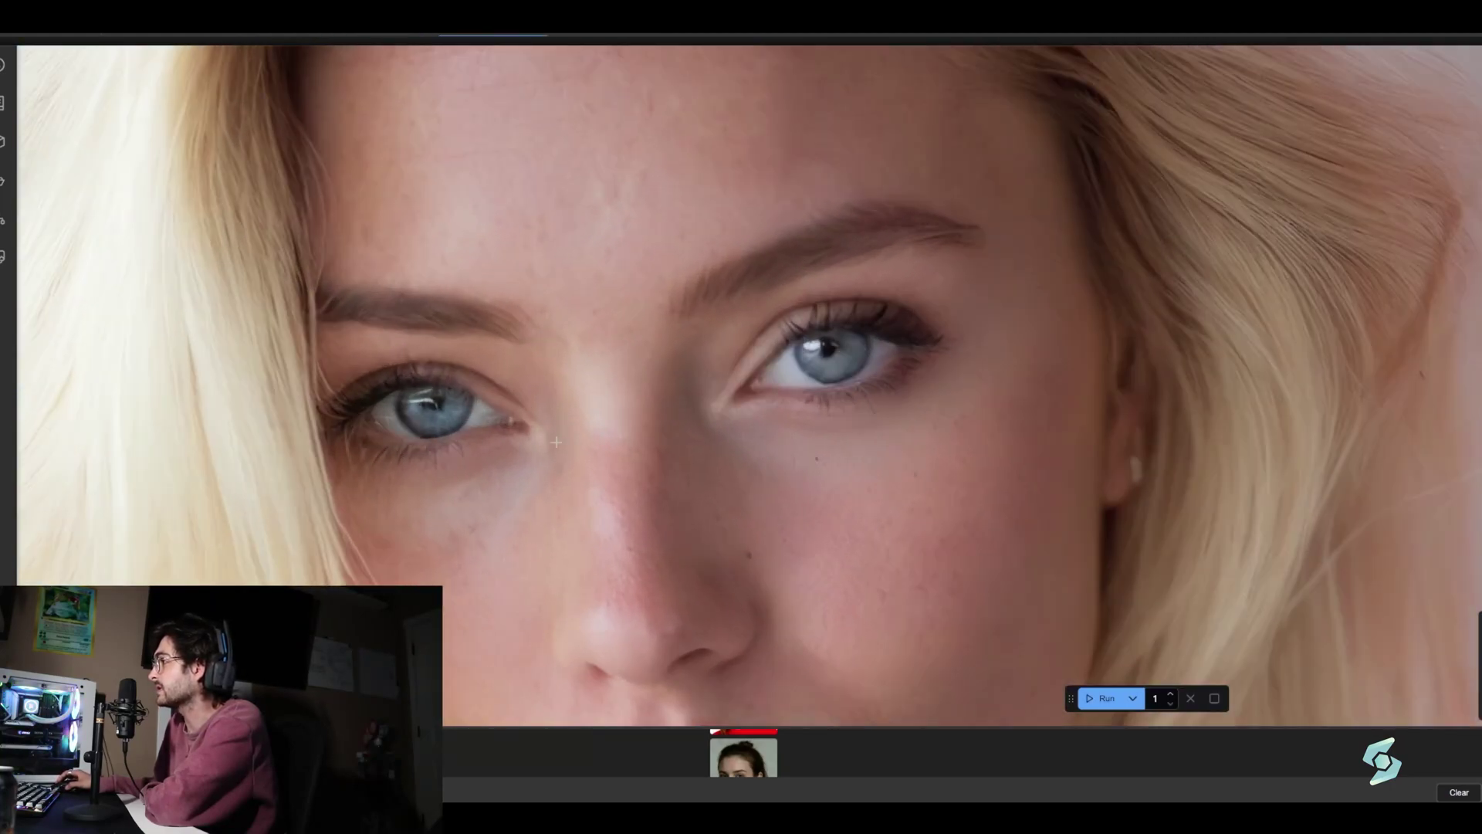
scroll(551, 390, "up", 1)
left_click_drag(792, 355, 687, 378)
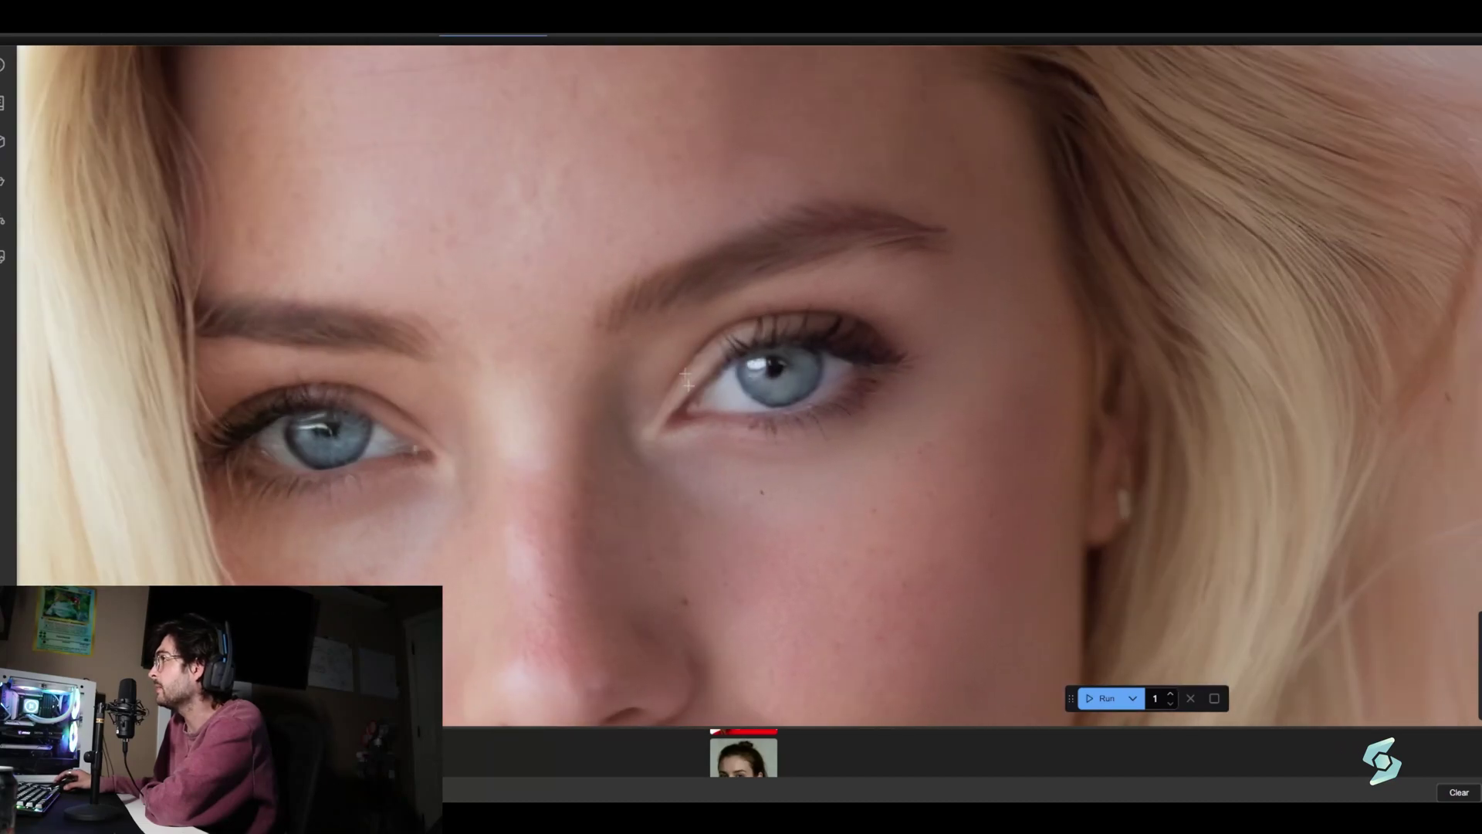
left_click(375, 34)
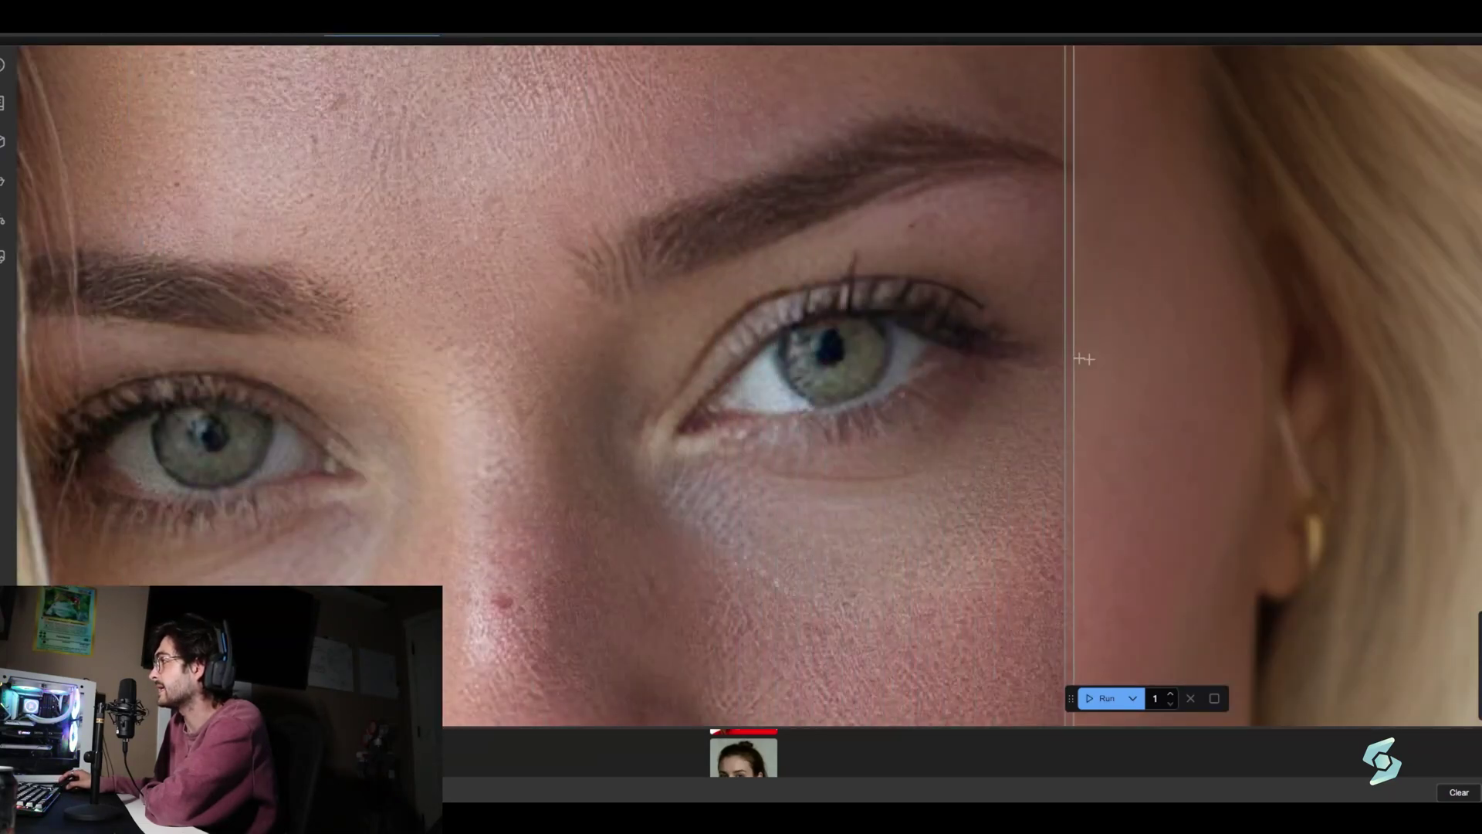
left_click(486, 34)
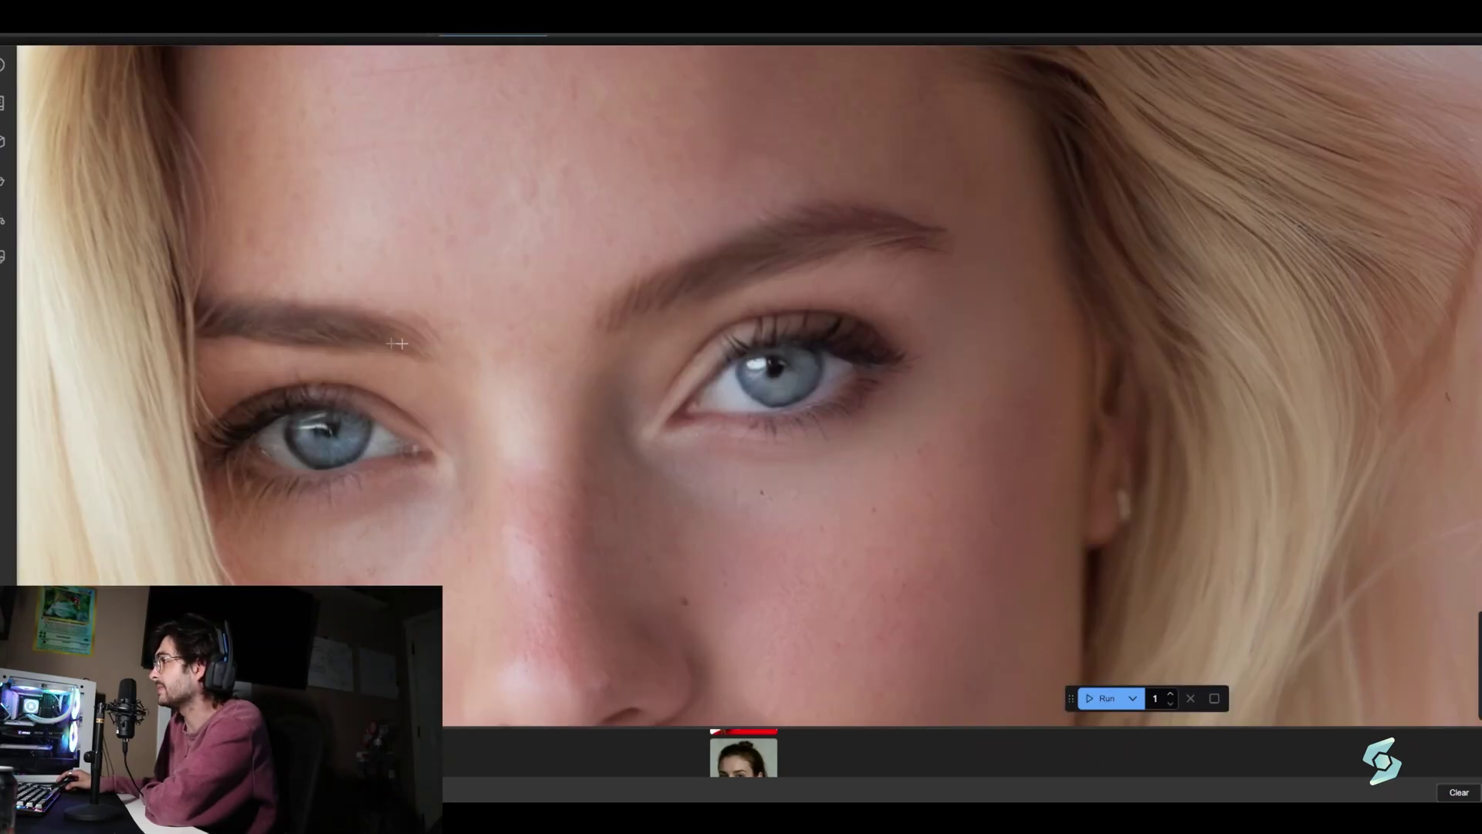
- Pan left to the 928 × 1230 refined Preview Image beside the Image Comparer
scroll(532, 348, "down", 8)
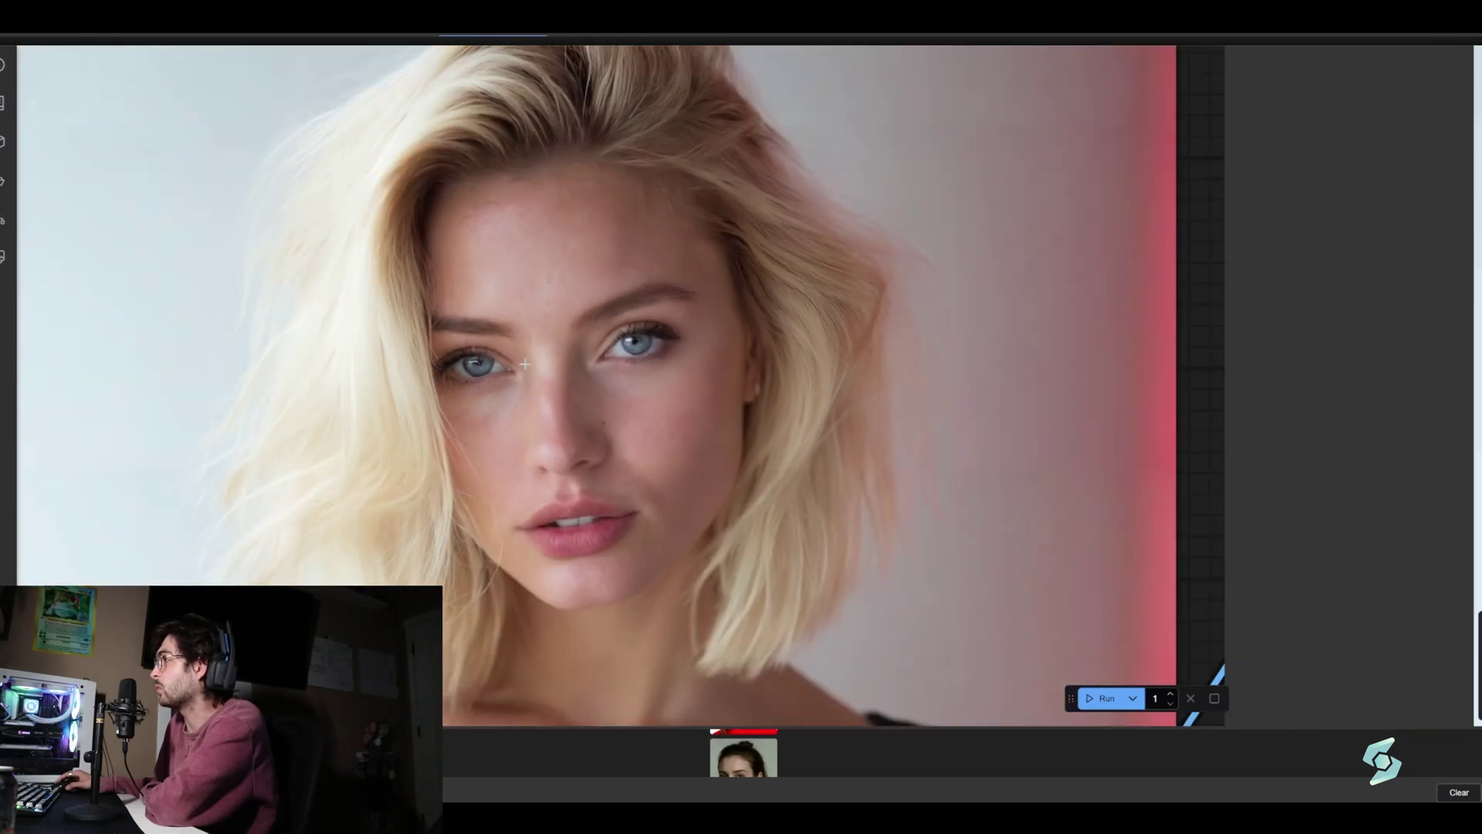
scroll(533, 360, "down", 8)
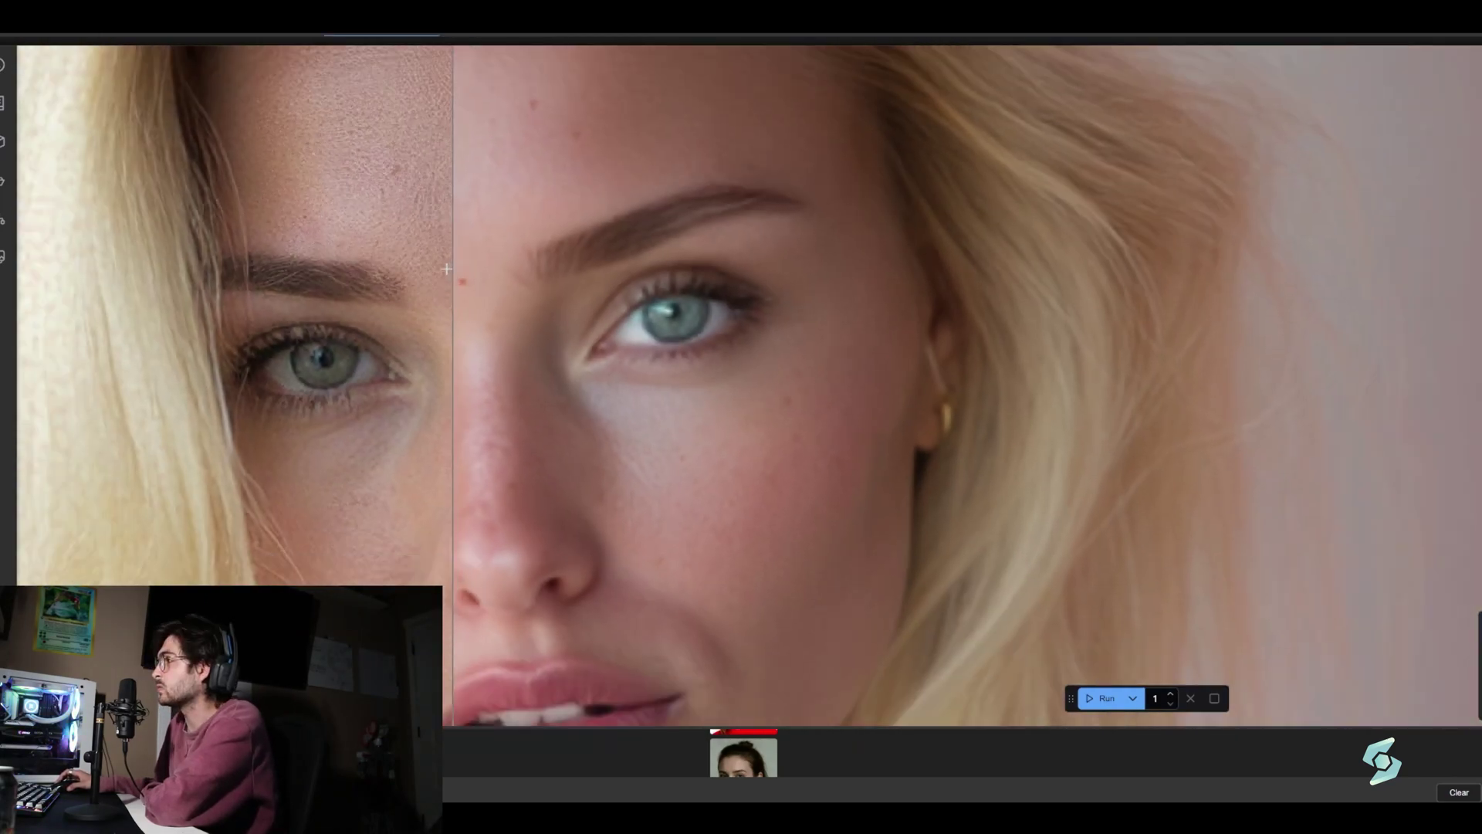
left_click_drag(450, 271, 576, 273)
scroll(576, 273, "down", 4)
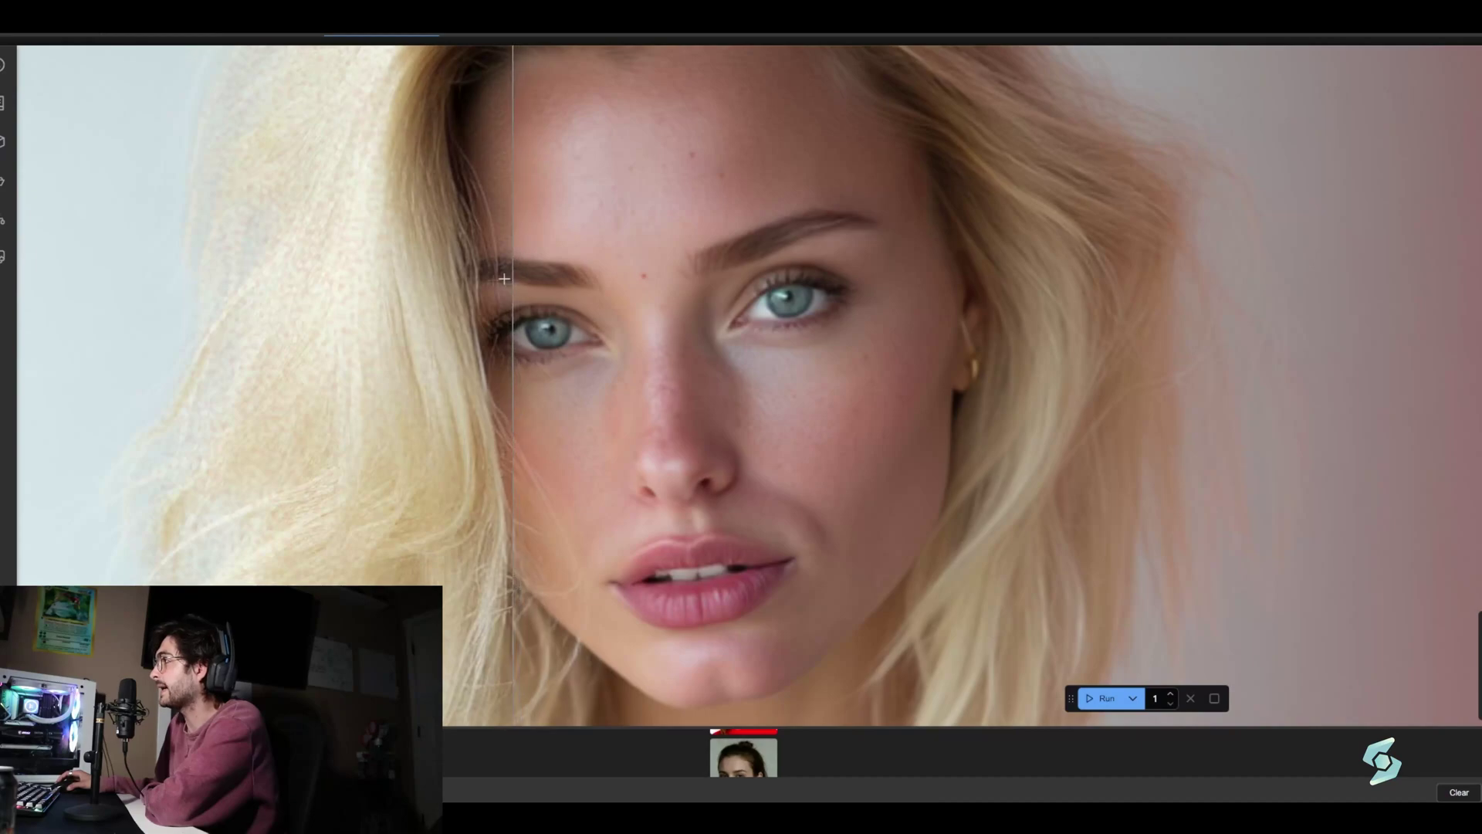
scroll(536, 278, "up", 3)
scroll(510, 278, "down", 3)
scroll(678, 279, "down", 3)
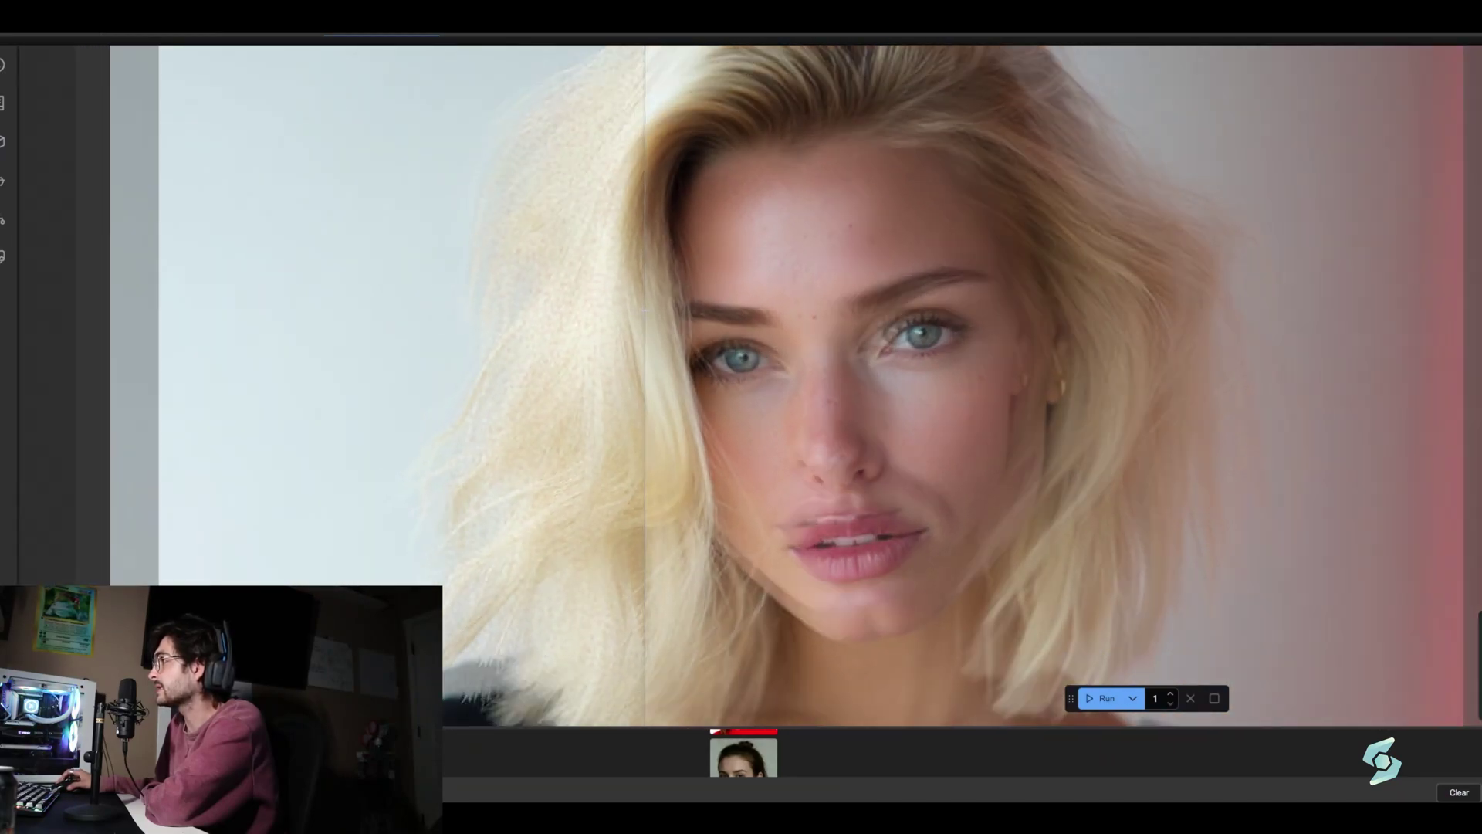
scroll(617, 274, "down", 4)
scroll(618, 274, "up", 8)
scroll(742, 312, "down", 4)
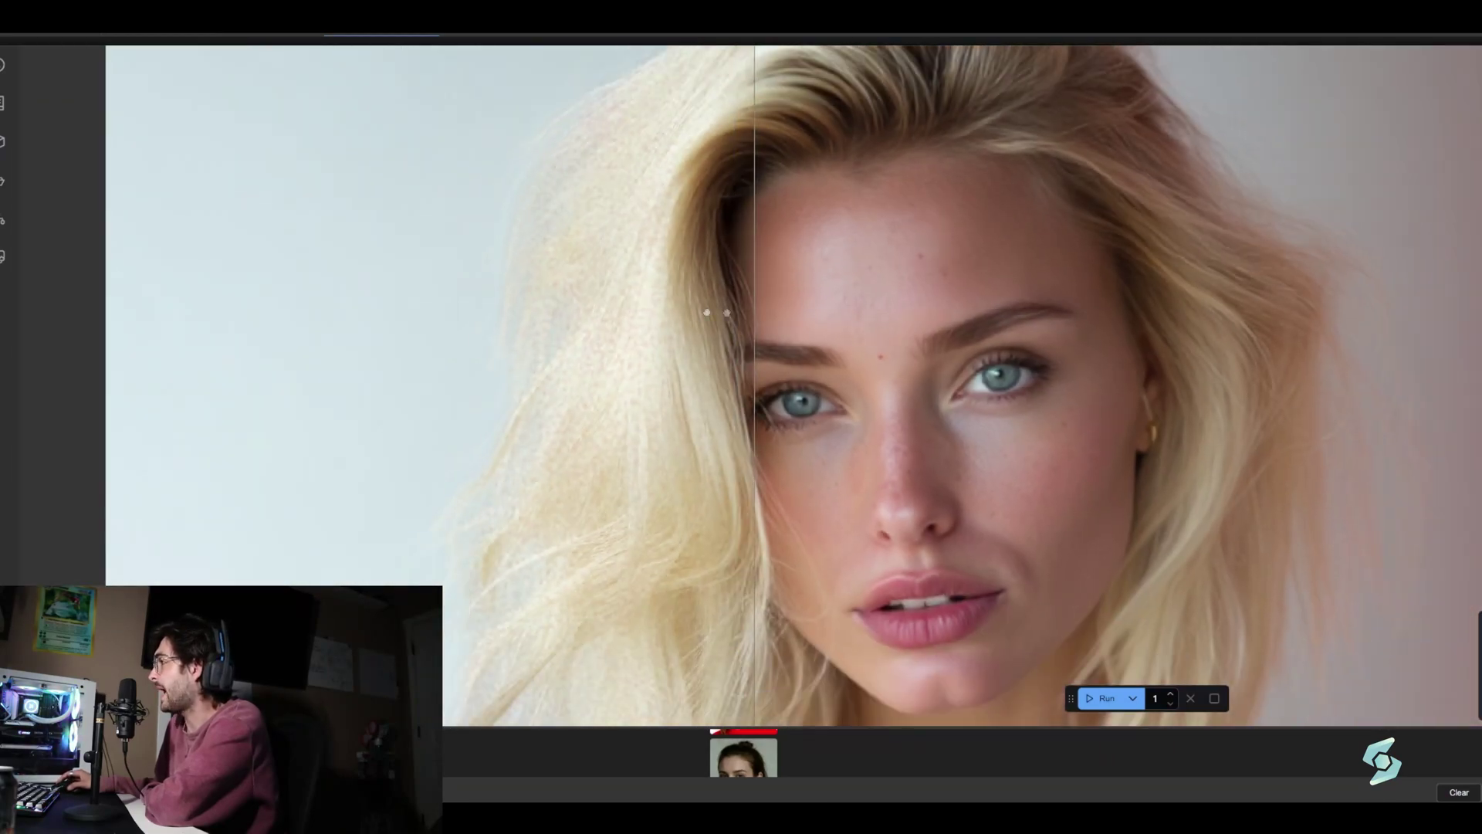
scroll(743, 312, "down", 4)
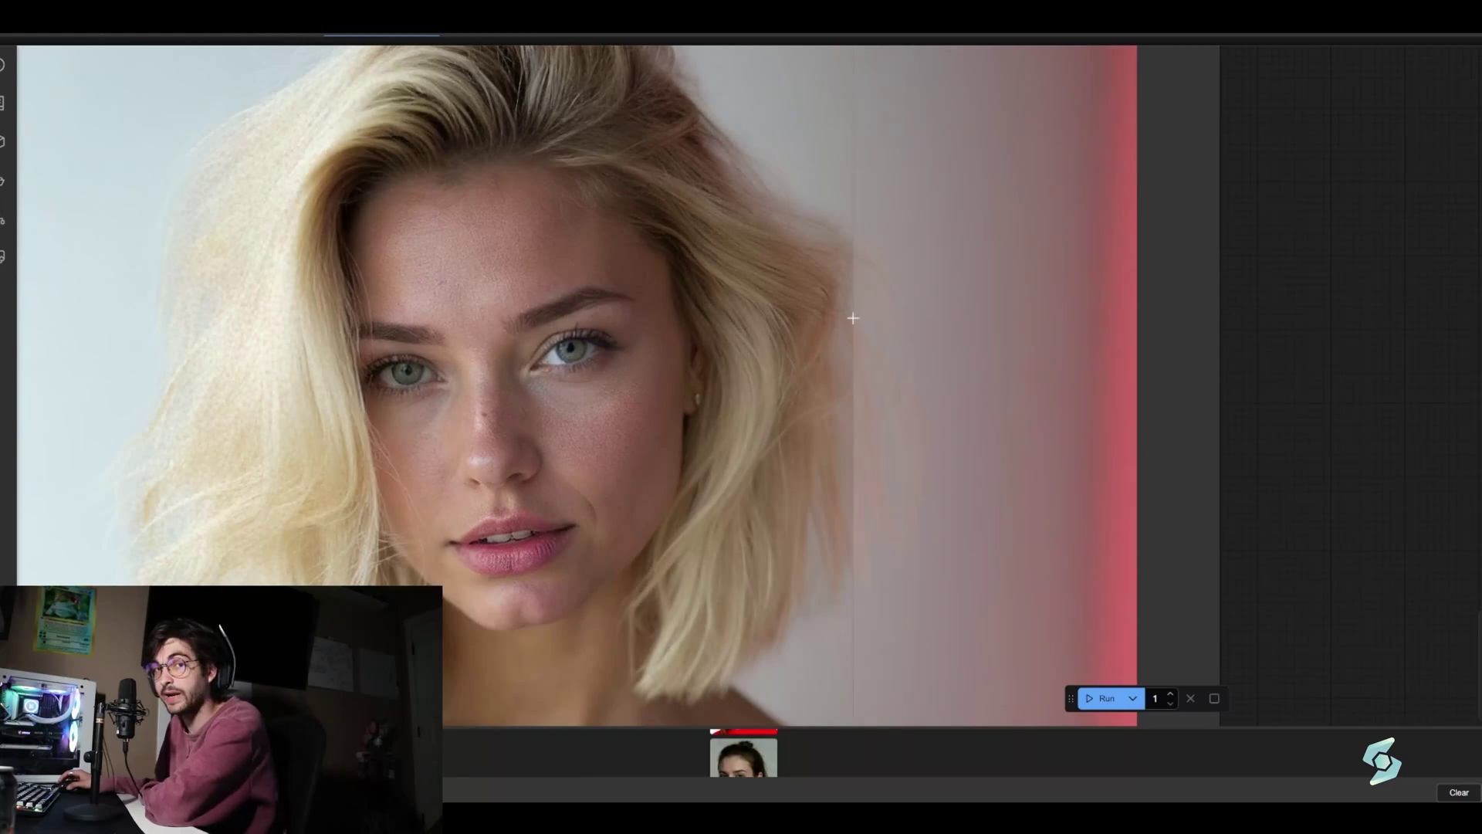
scroll(853, 318, "down", 7)
left_click(499, 38)
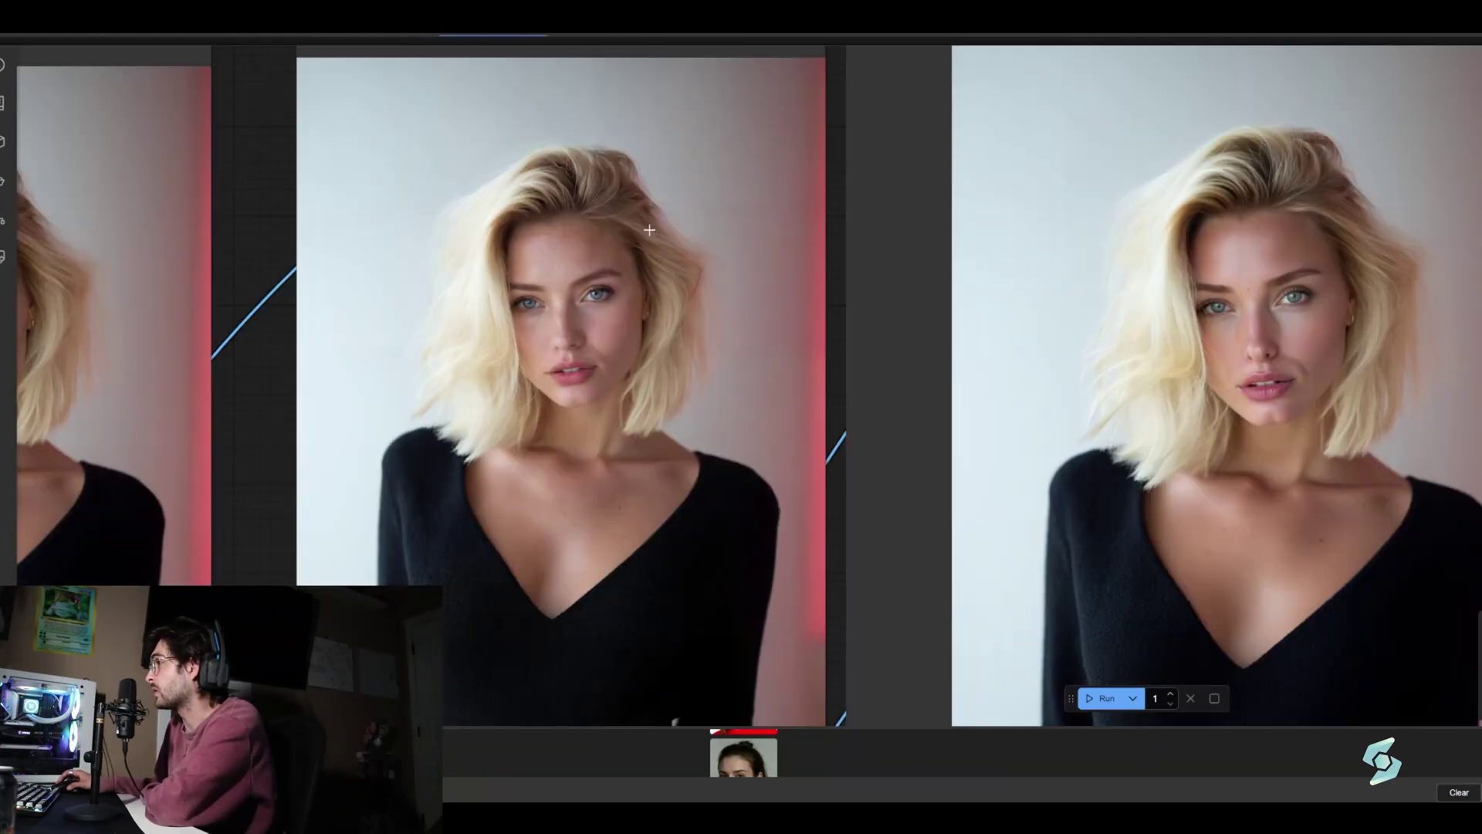
scroll(653, 236, "down", 3)
left_click_drag(849, 248, 405, 239)
left_click_drag(618, 247, 161, 228)
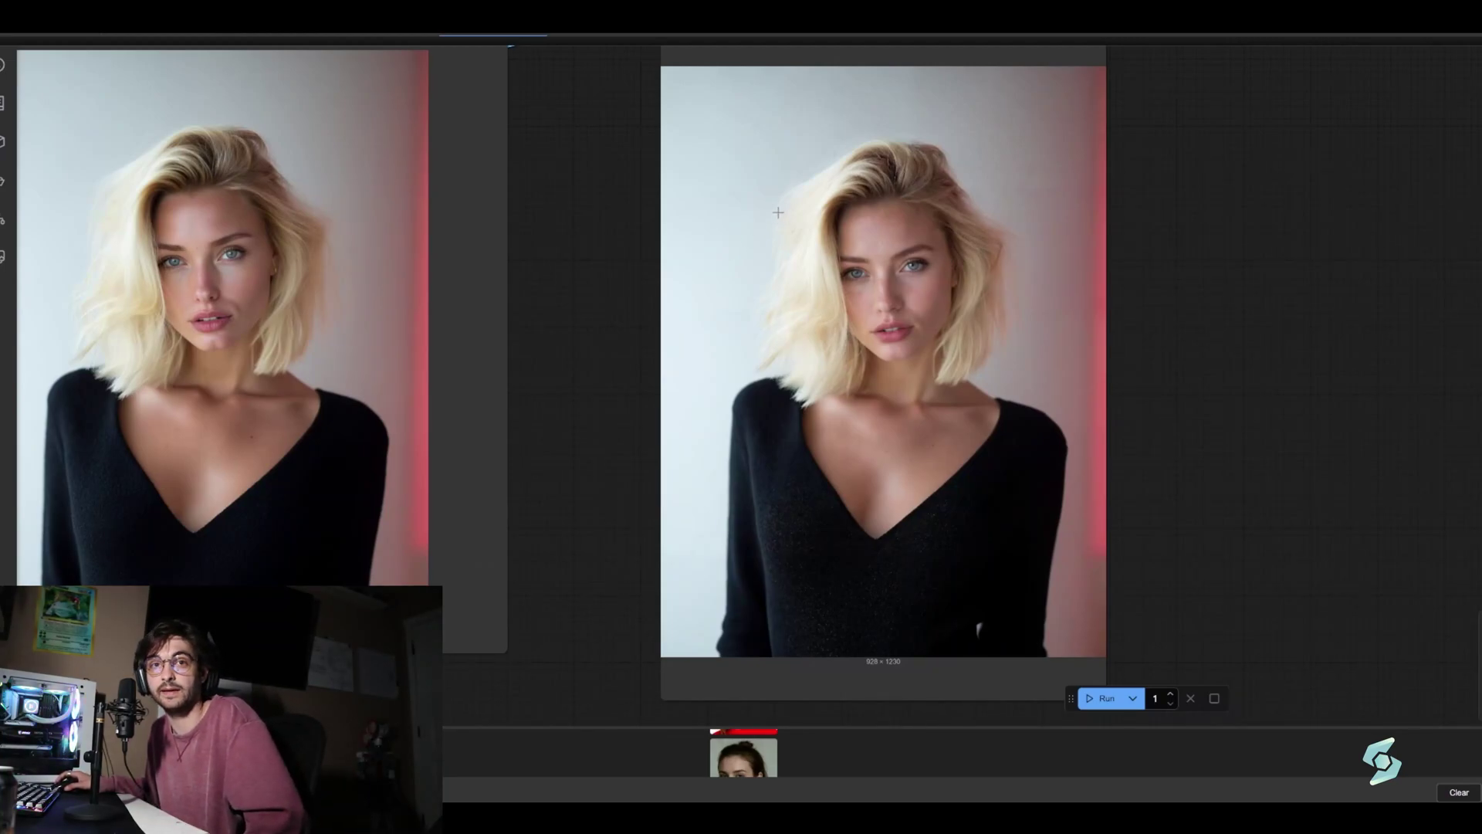
- Zoom into the Image Comparer face to check the skin texture, then zoom back out
scroll(375, 255, "up", 5)
scroll(390, 302, "up", 3)
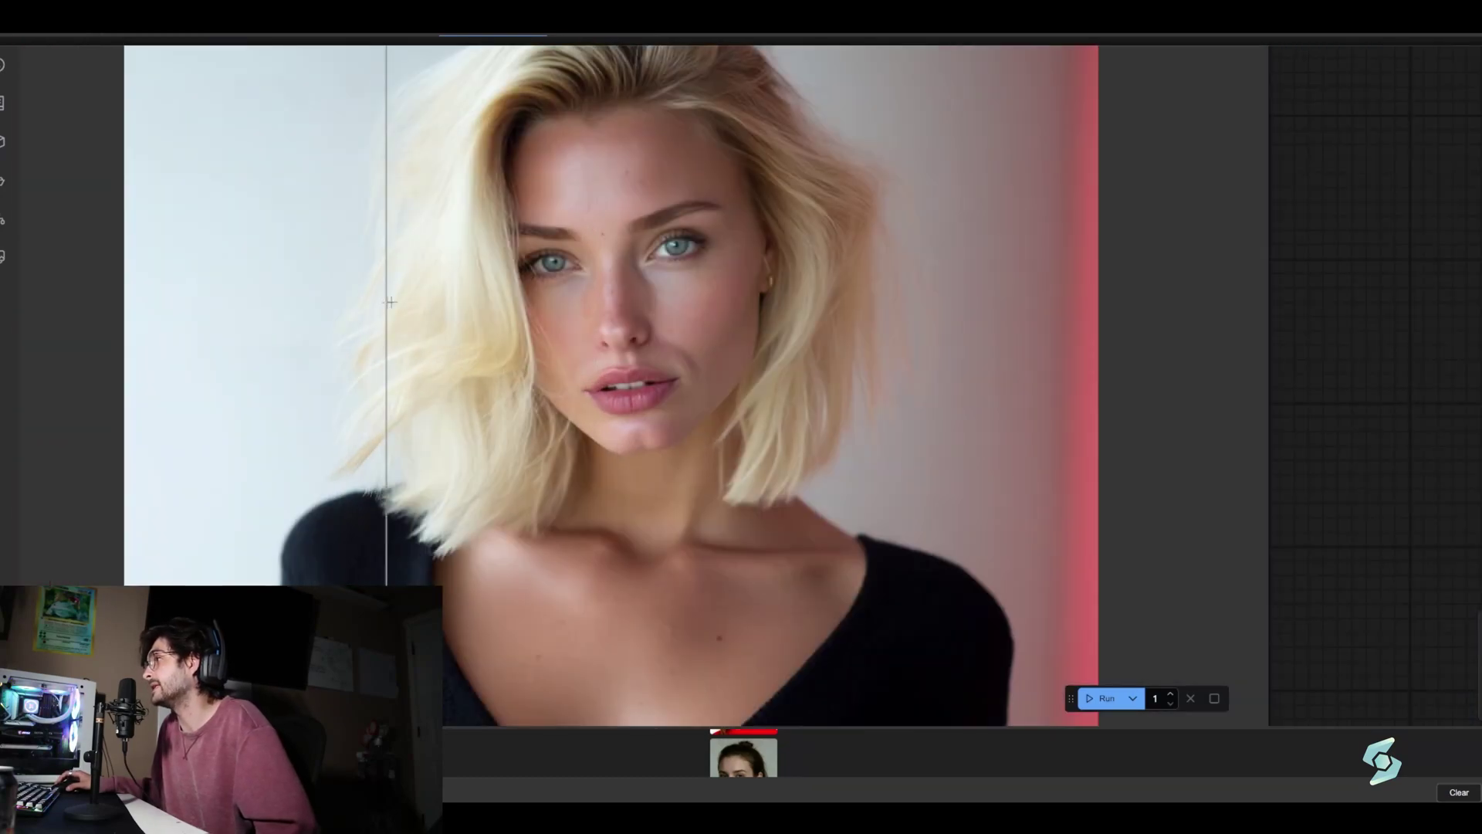
scroll(609, 340, "down", 1)
scroll(531, 341, "down", 1)
scroll(355, 335, "down", 1)
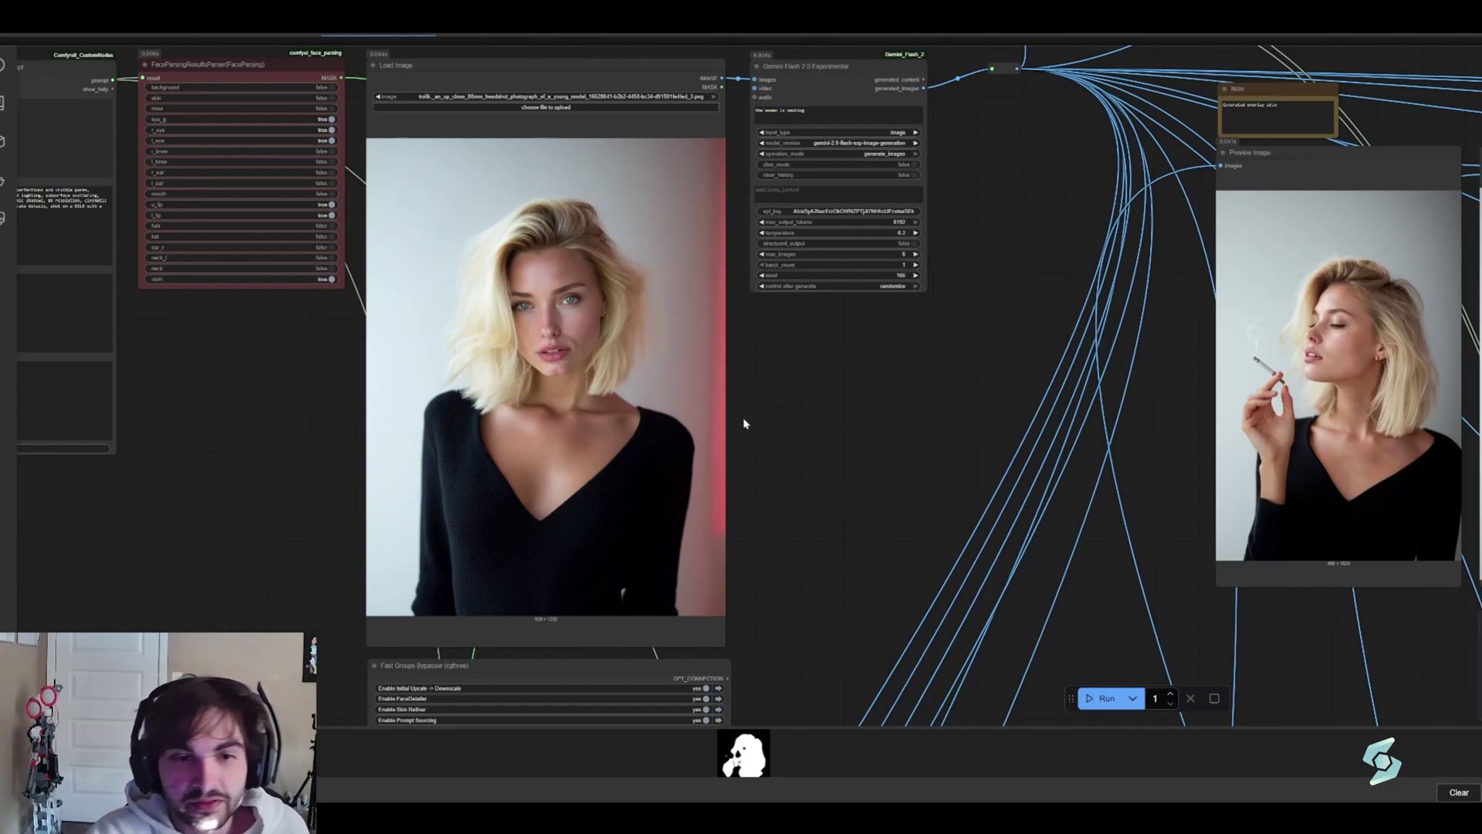
- Select the Gemini Flash 2.0 Experimental node and zoom toward its Preview Image and Image Comparer outputs
left_click_drag(744, 423, 761, 433)
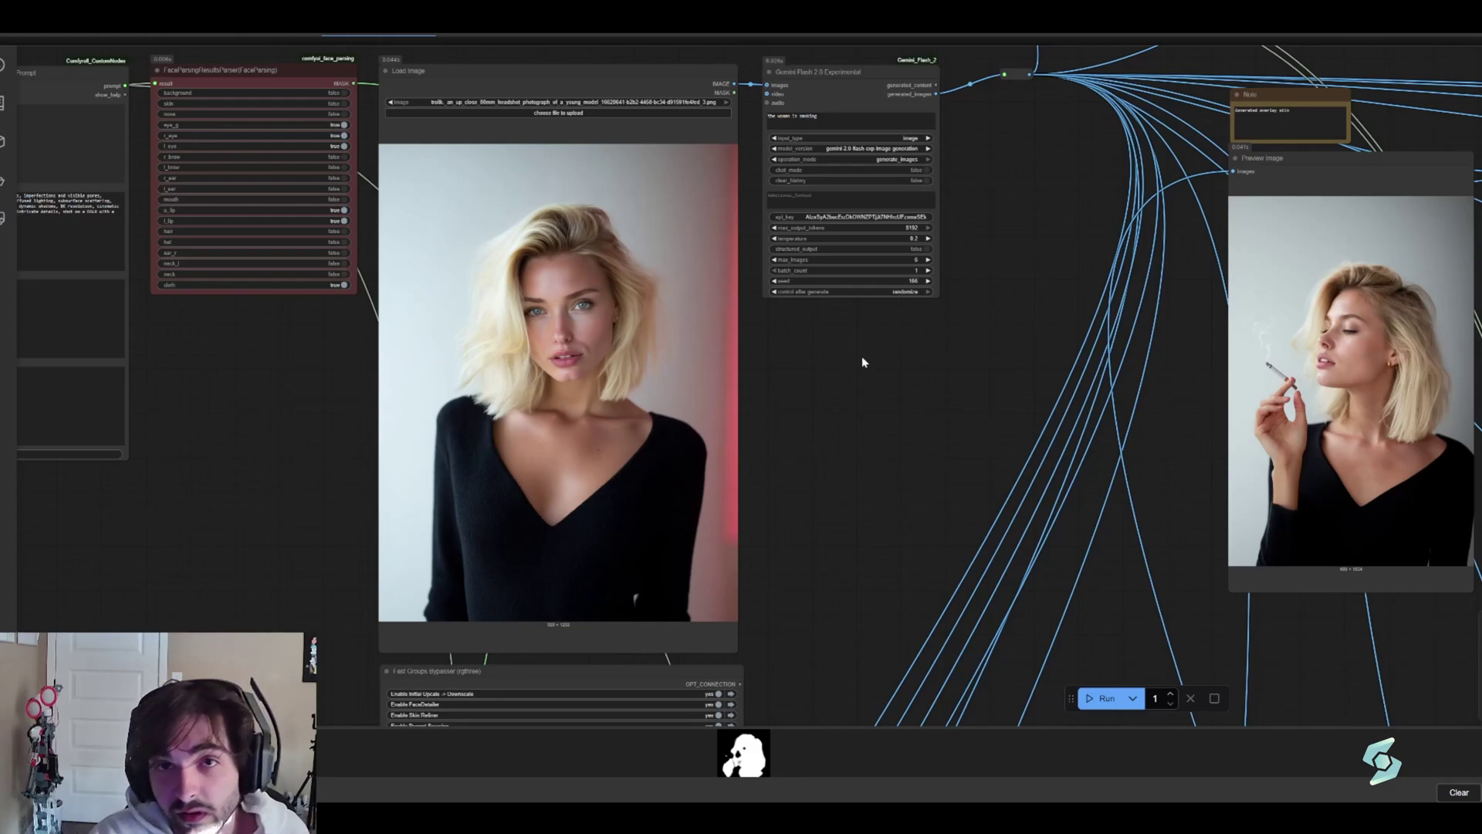
left_click(846, 100)
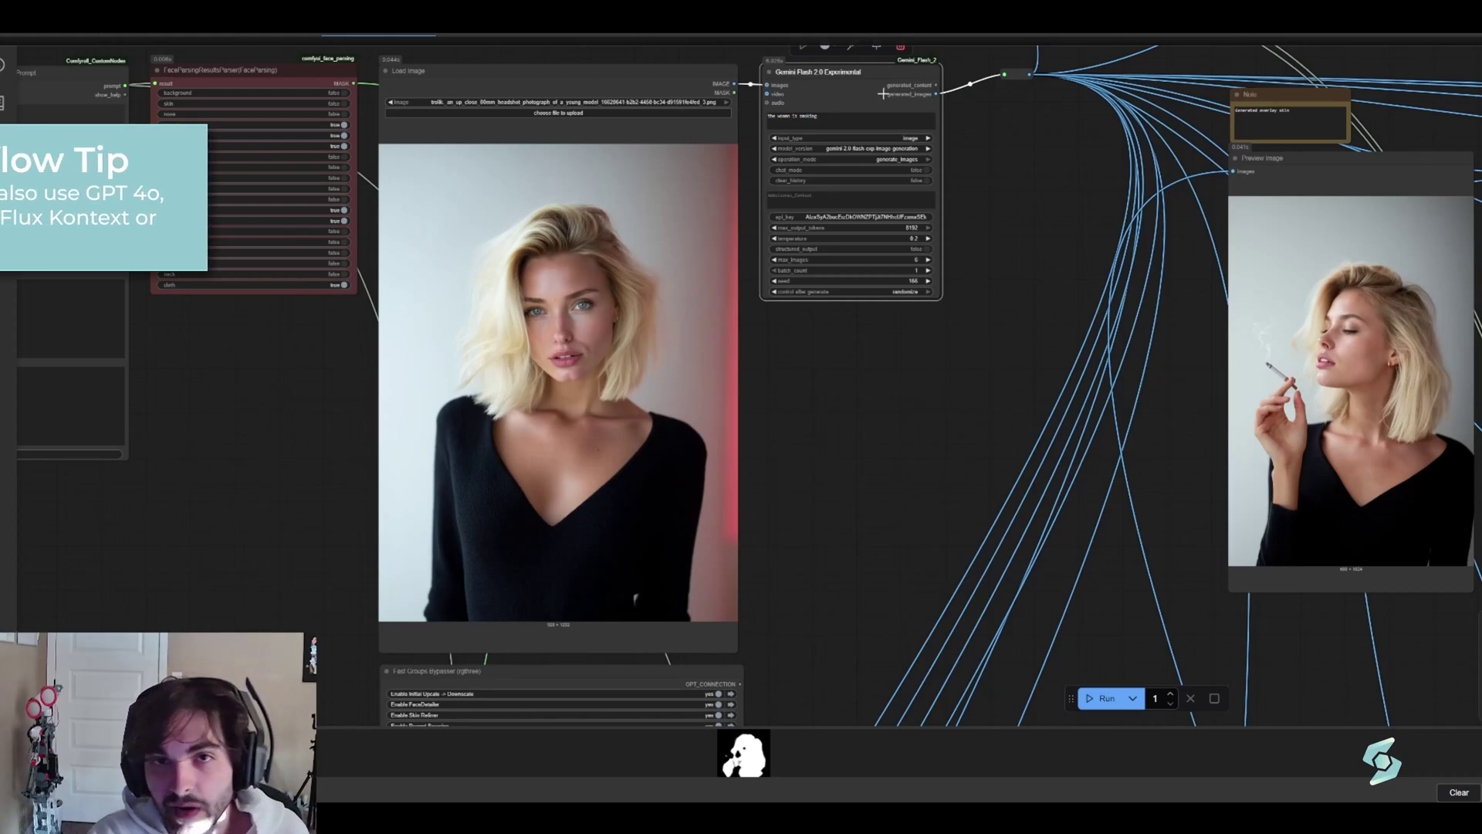
left_click_drag(881, 134, 854, 248)
scroll(854, 248, "up", 2)
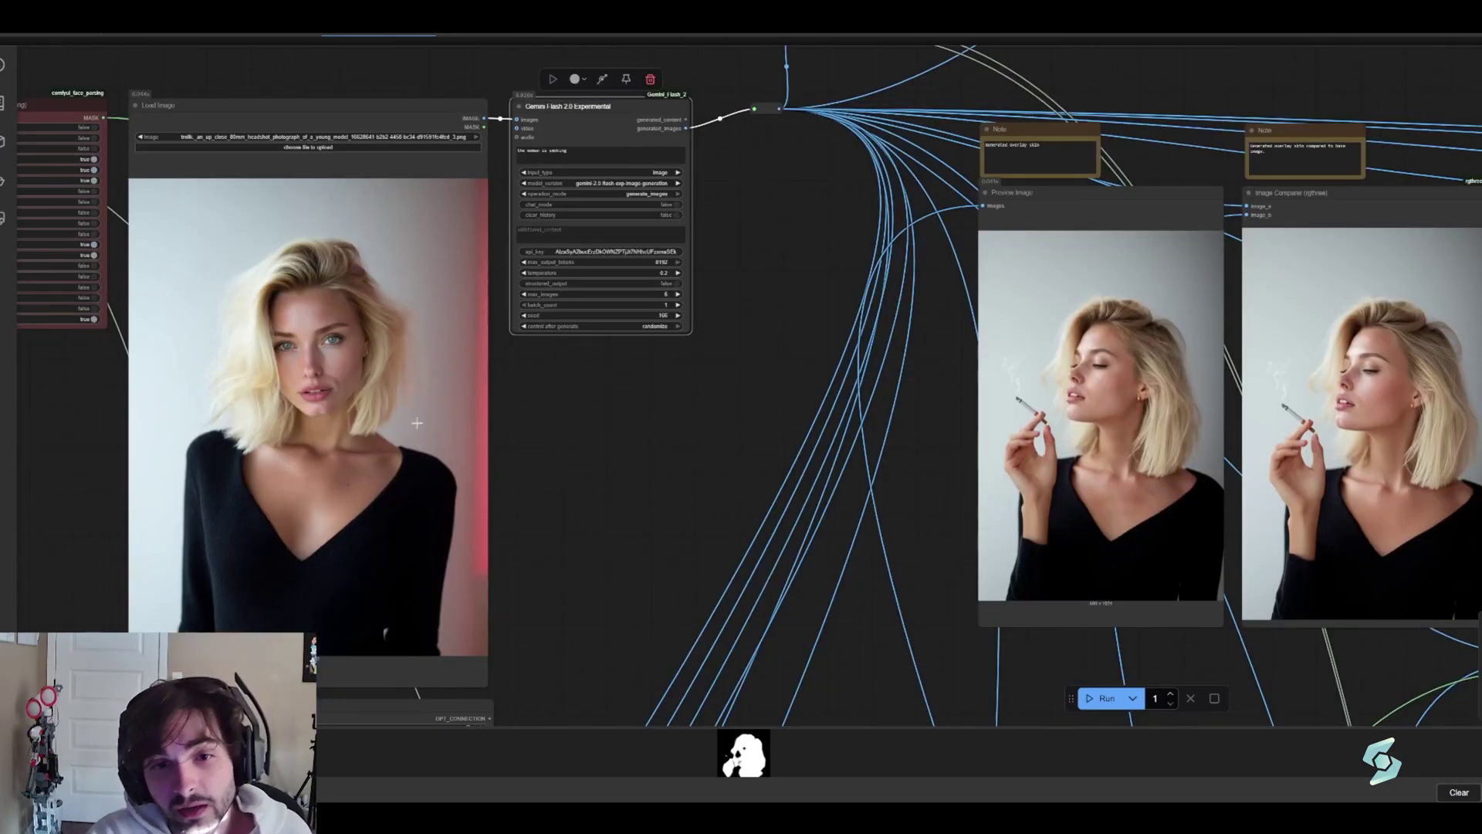
scroll(868, 418, "up", 5)
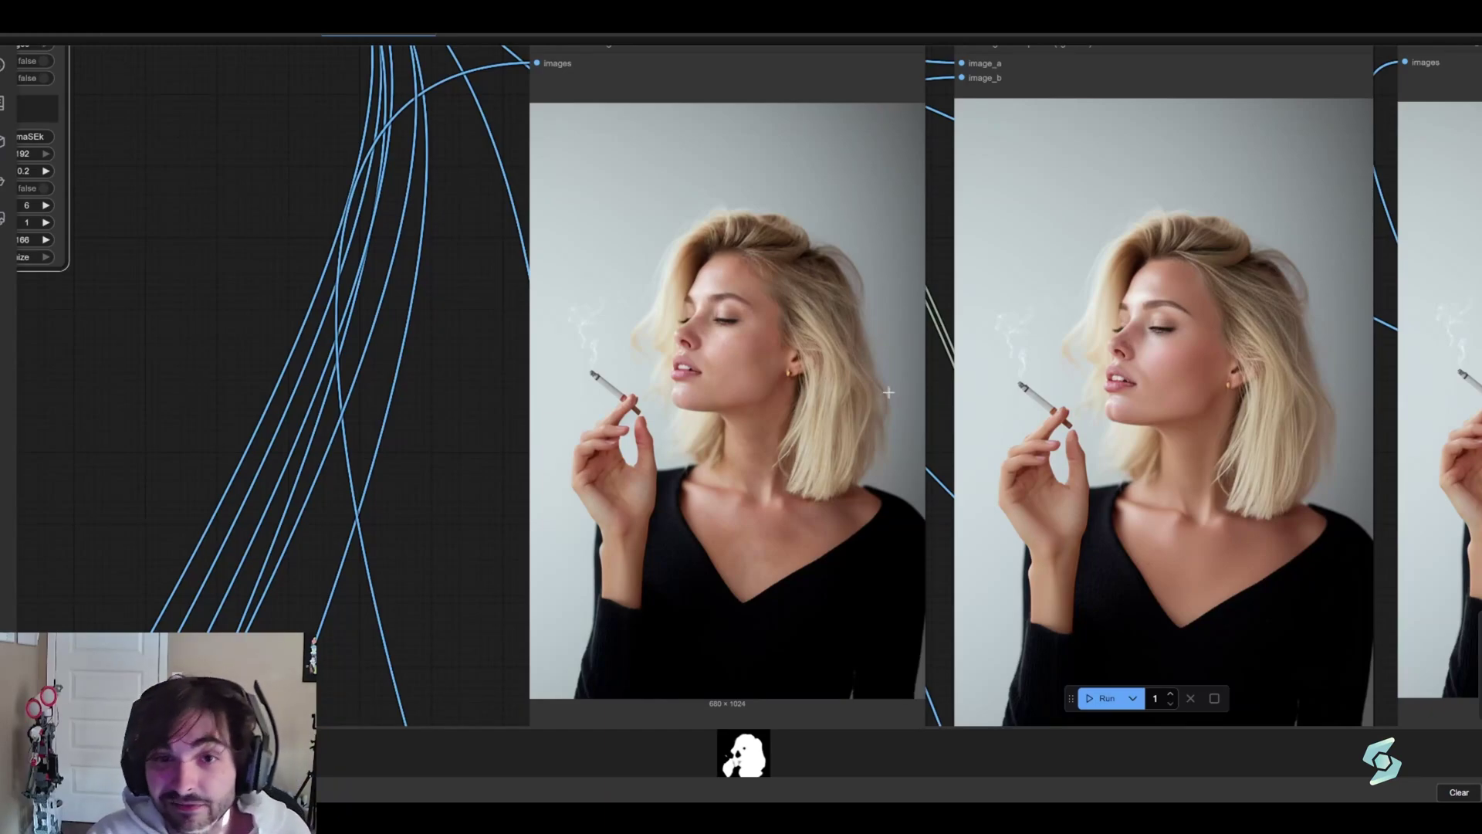
- Pan right to the later upscaler result images of the smoking portrait
left_click_drag(889, 393, 768, 375)
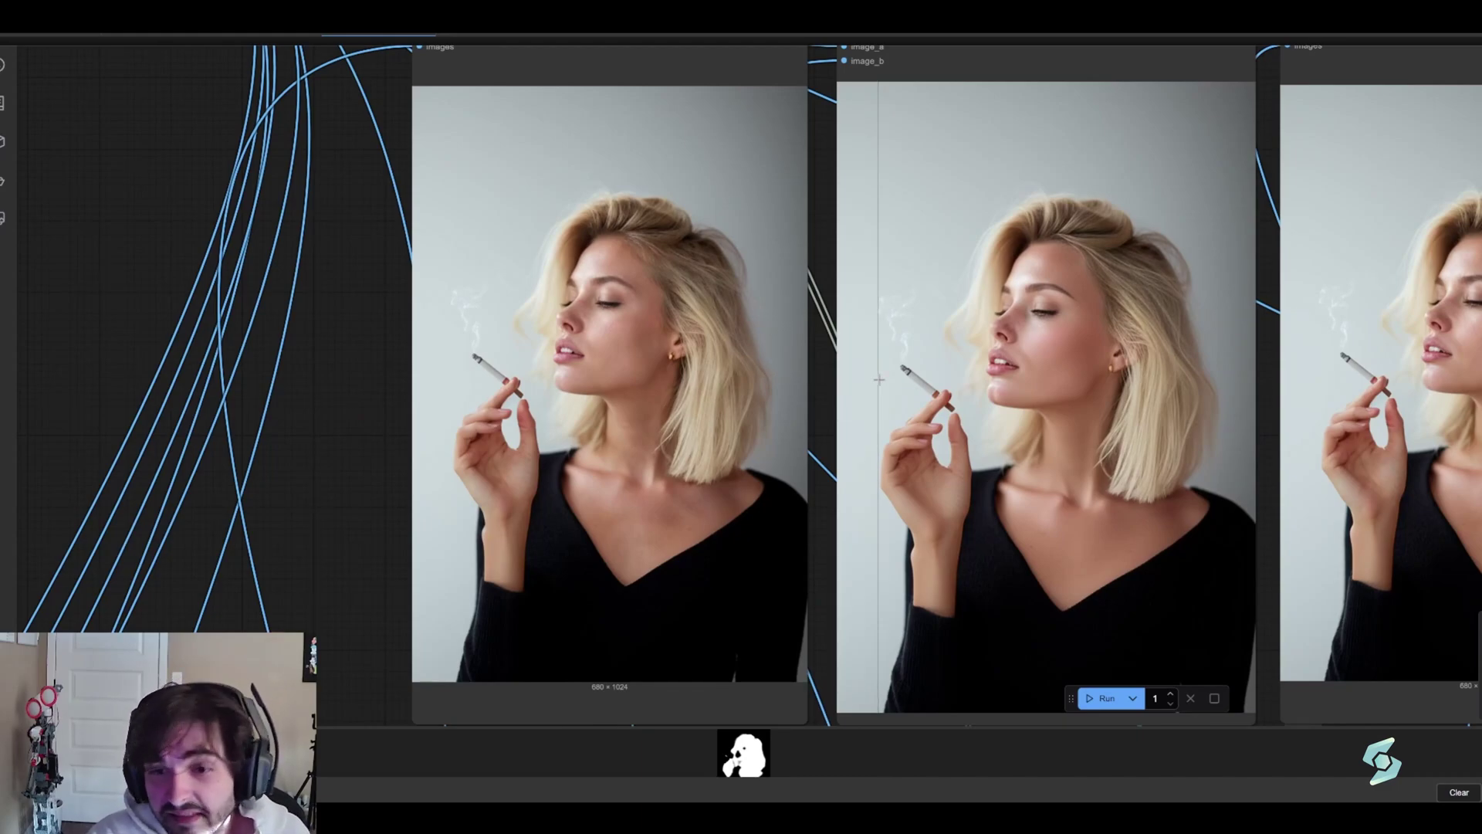
left_click_drag(1187, 384, 206, 309)
scroll(979, 370, "up", 2)
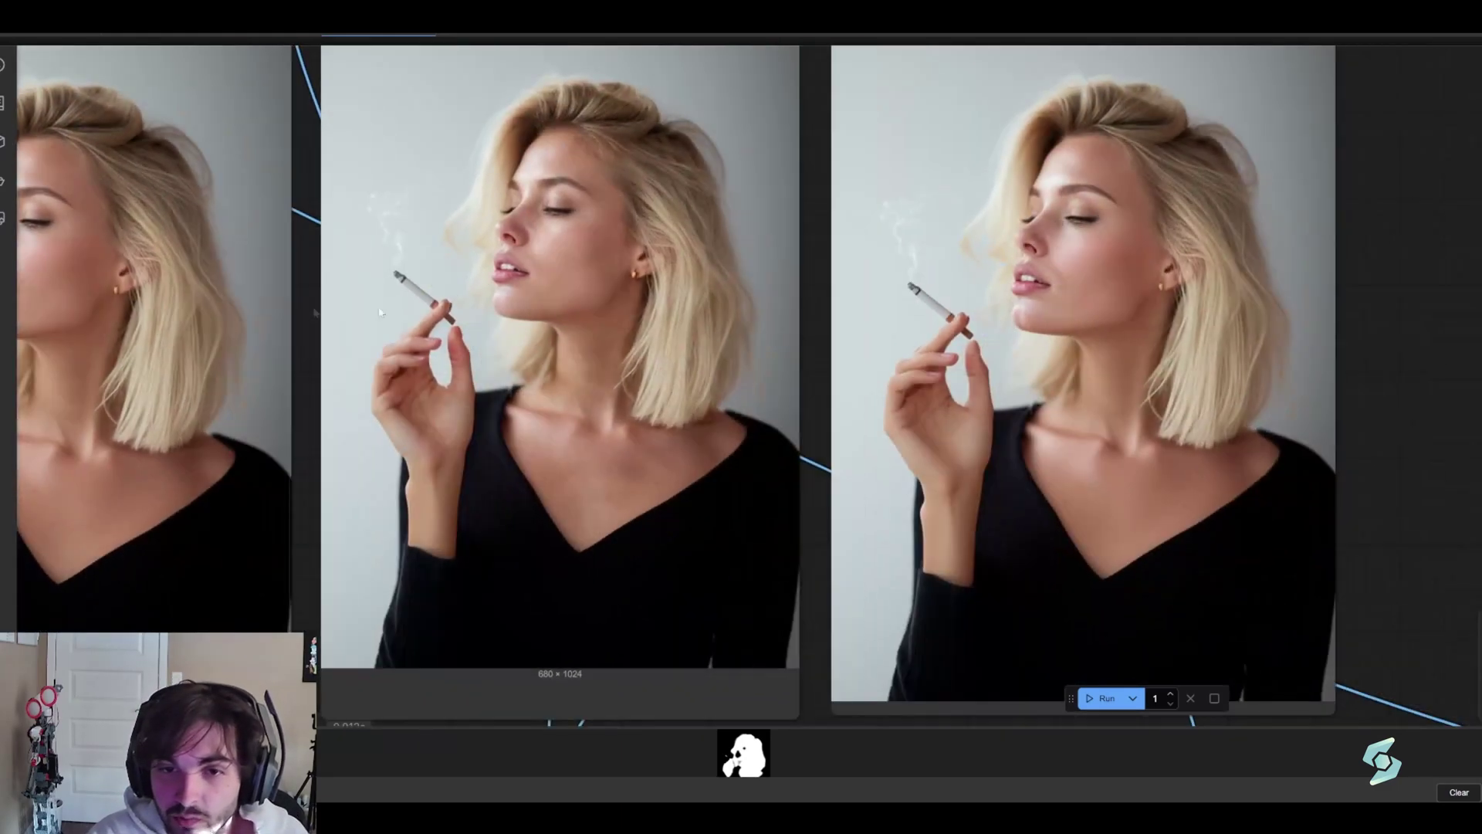
left_click_drag(1206, 333, 417, 325)
scroll(363, 345, "left", 8)
- Zoom into the upscaled portrait's face, then bring the hand and cigarette into view
scroll(722, 292, "up", 6)
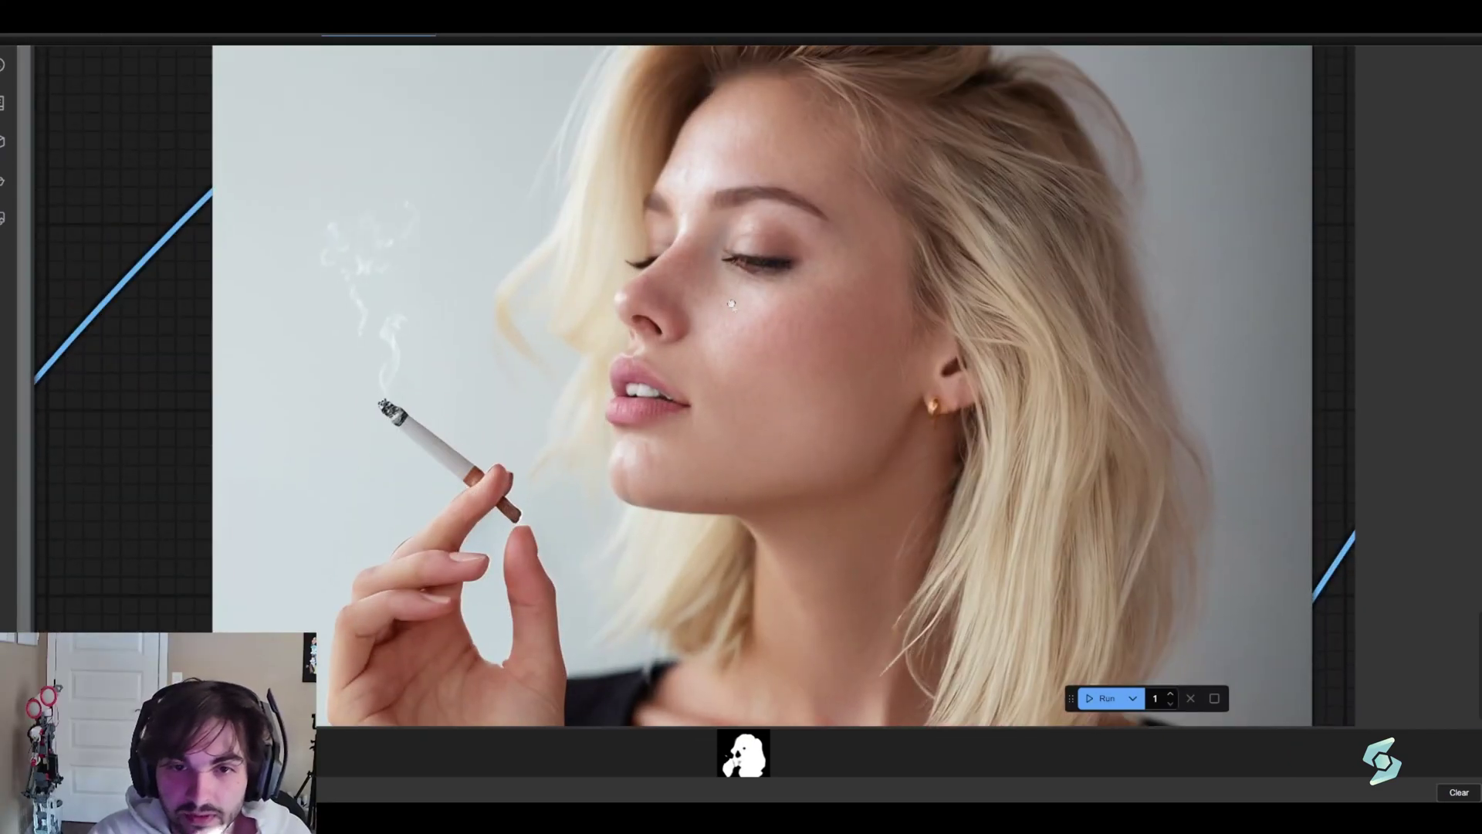
scroll(720, 304, "up", 2)
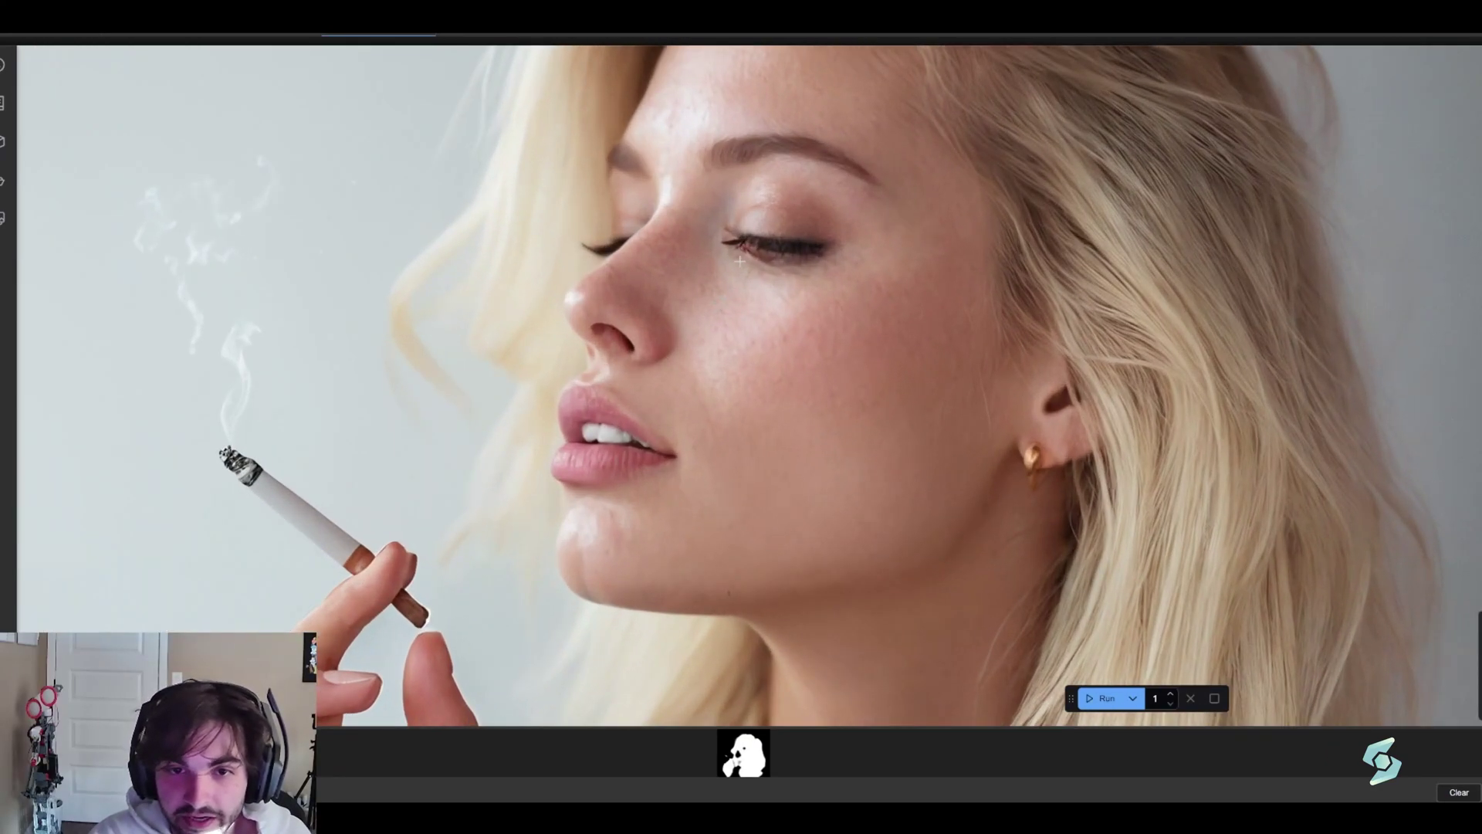
scroll(740, 261, "up", 4)
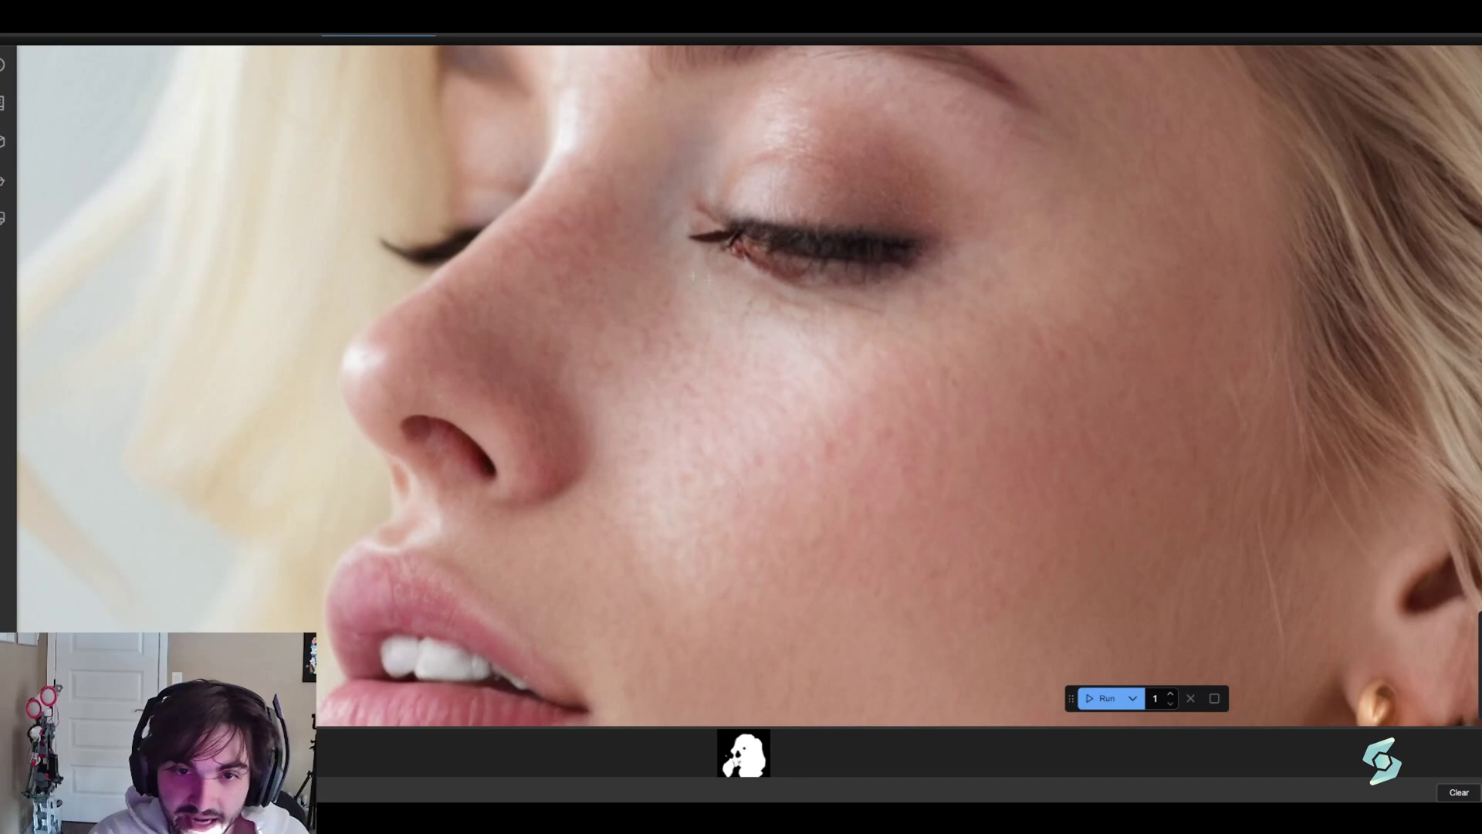
scroll(741, 224, "down", 10)
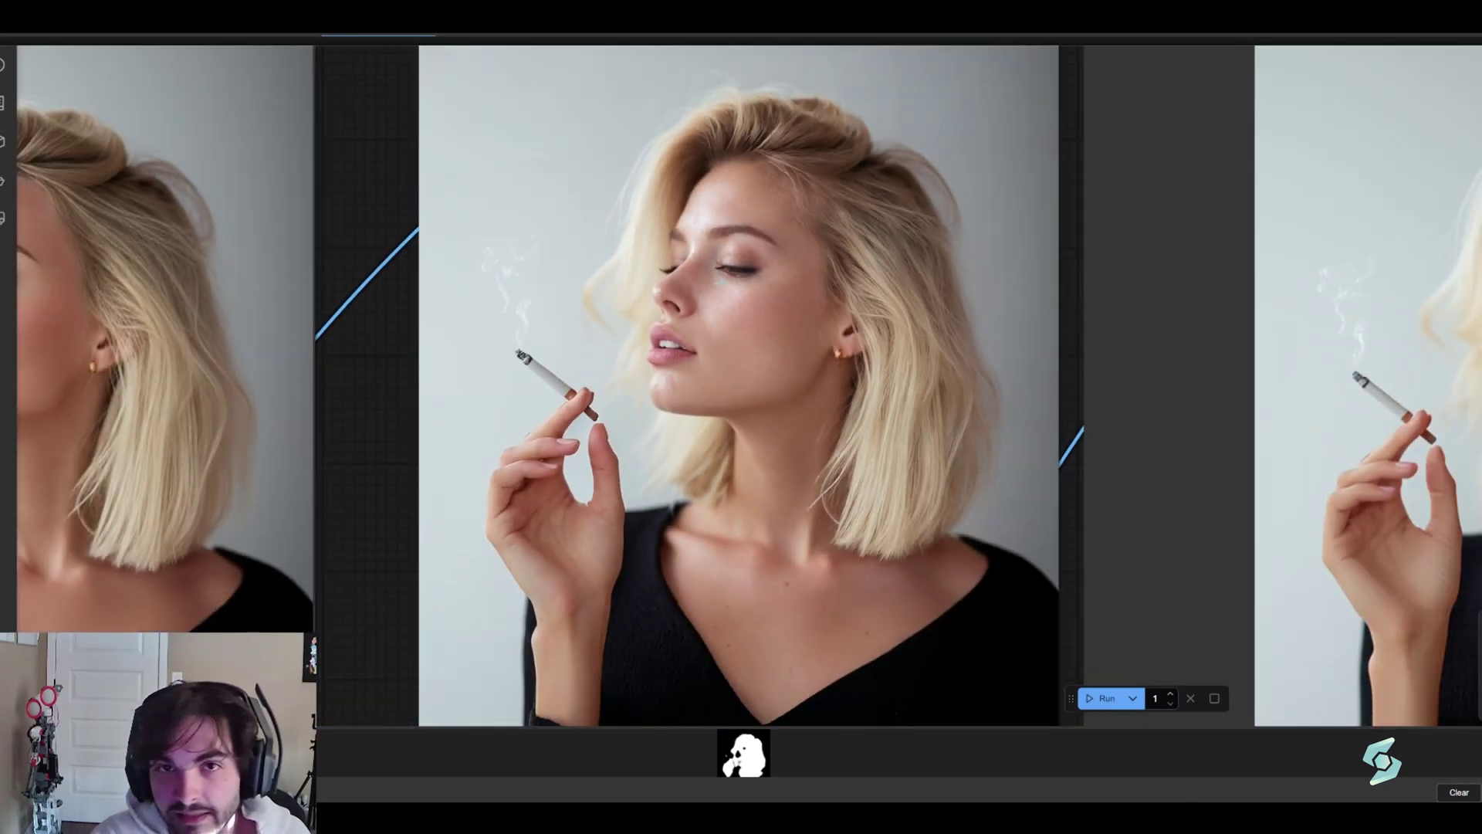
scroll(721, 284, "down", 1)
scroll(534, 364, "up", 15)
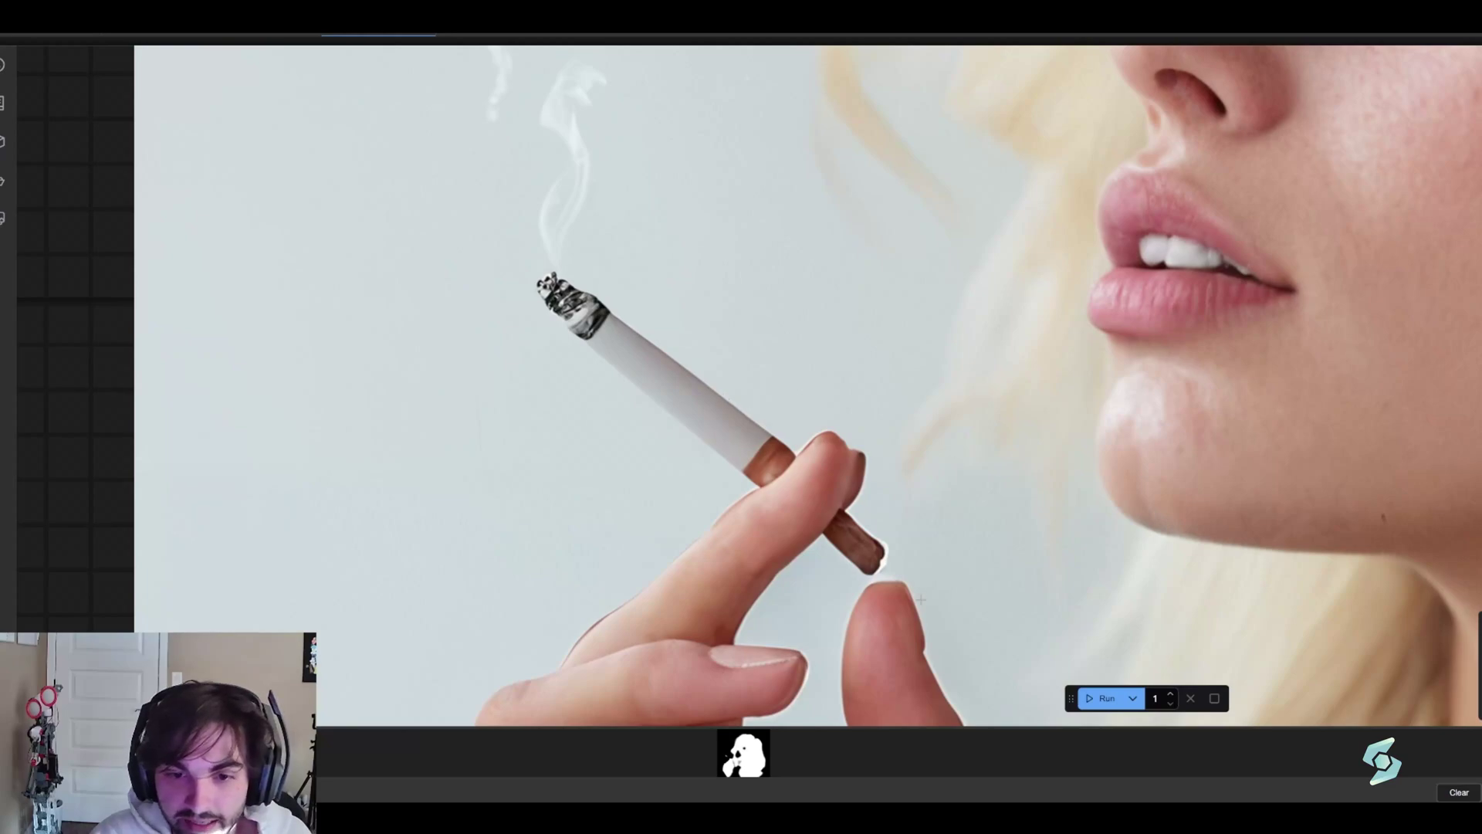
left_click_drag(773, 572, 844, 381)
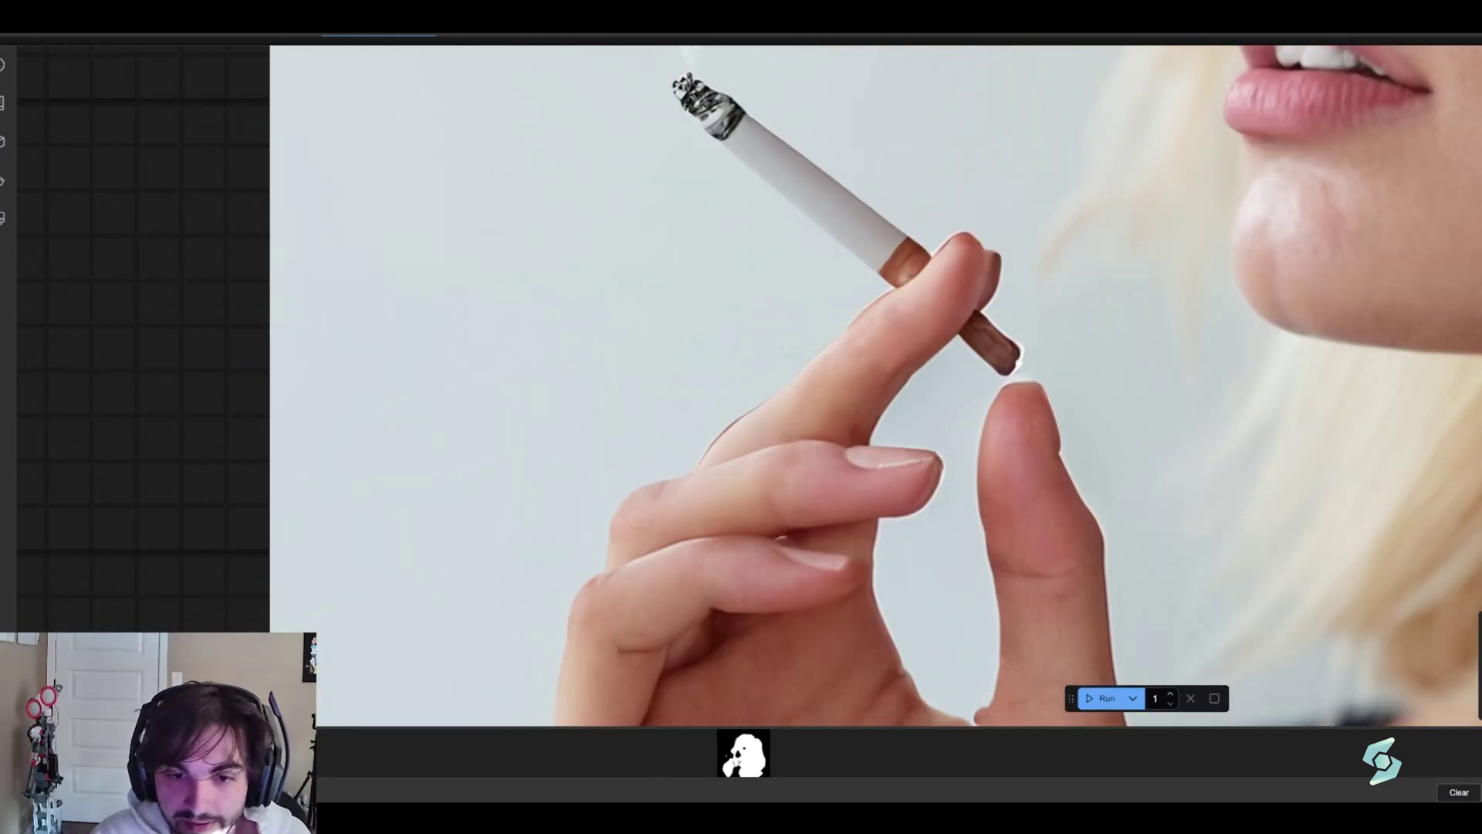
scroll(748, 388, "down", 8)
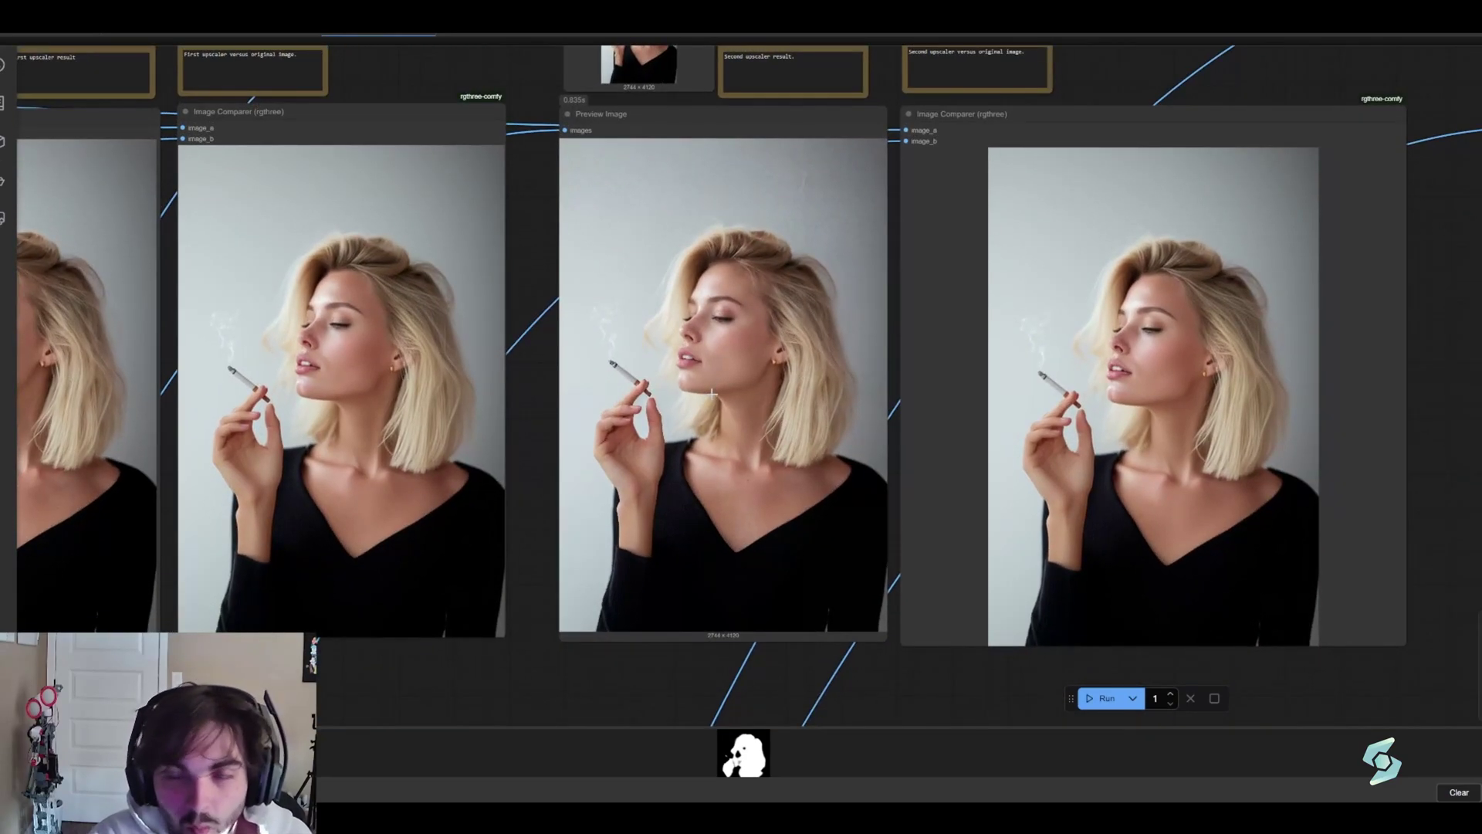
- Zoom out and look over the neighbouring upscaler result images
scroll(715, 389, "down", 1)
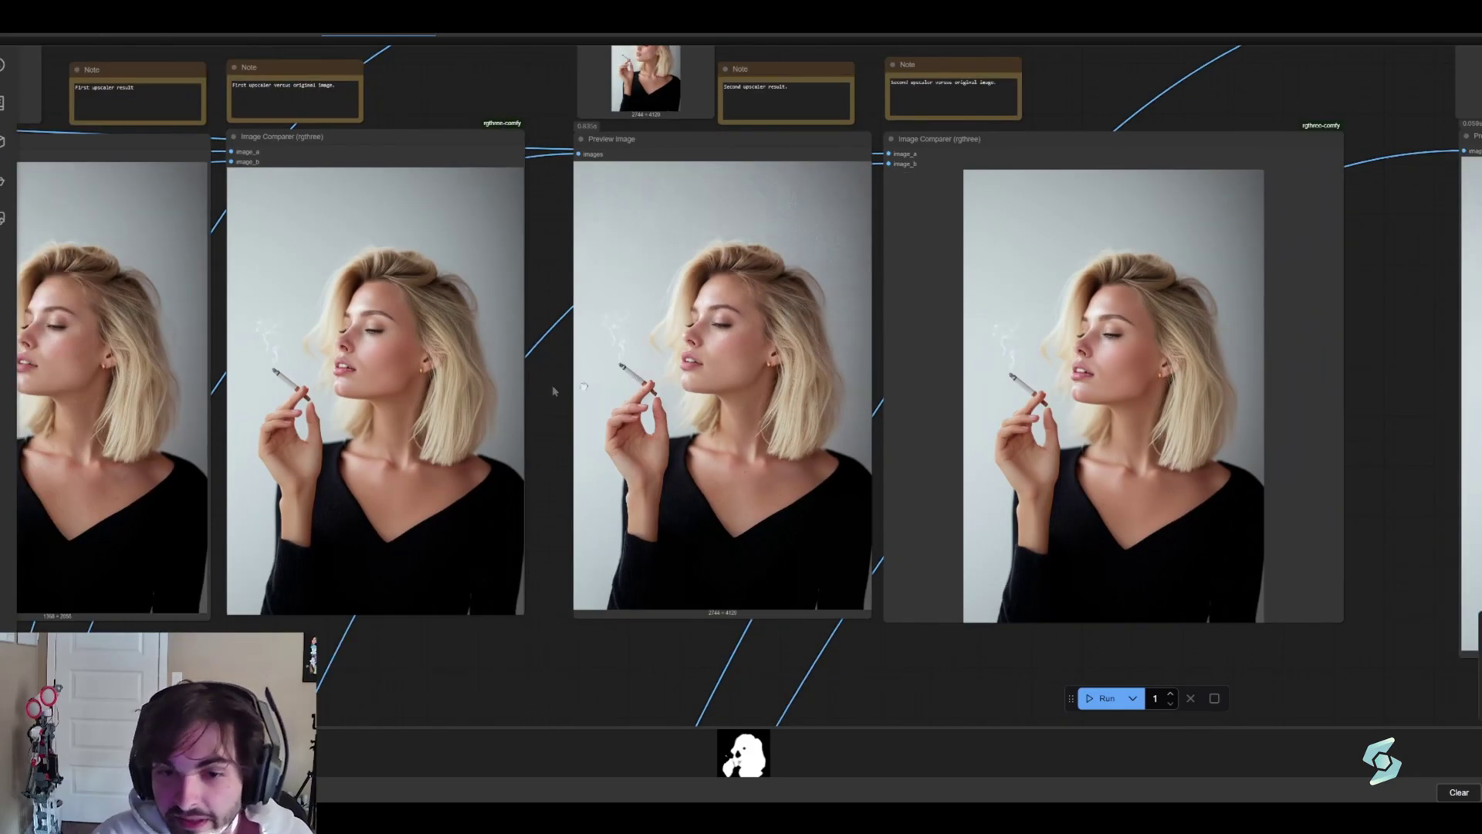
scroll(553, 391, "down", 2)
left_click_drag(554, 391, 588, 396)
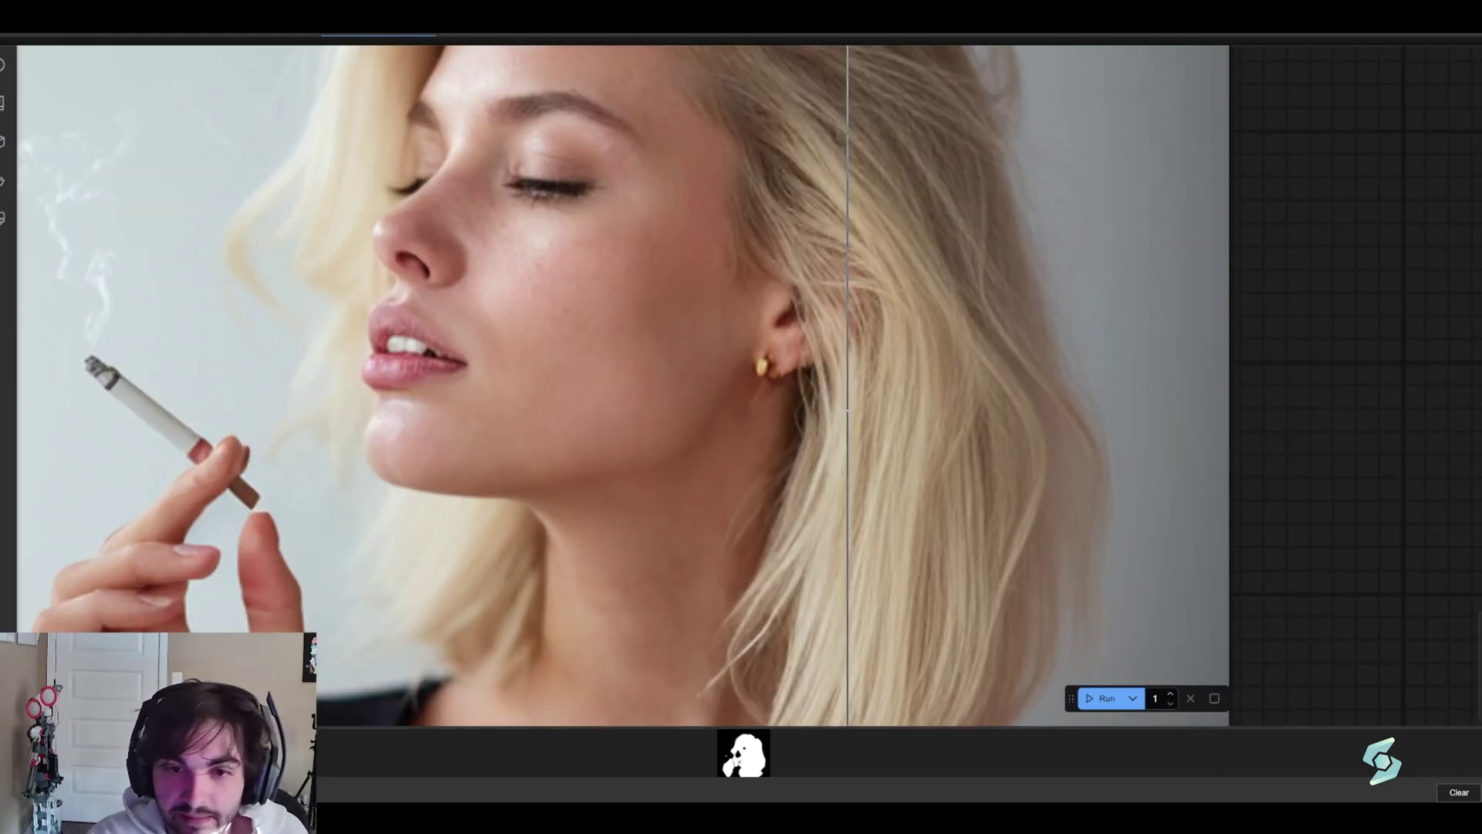
- Zoom in and back out of the Image Comparer portrait
scroll(849, 411, "up", 4)
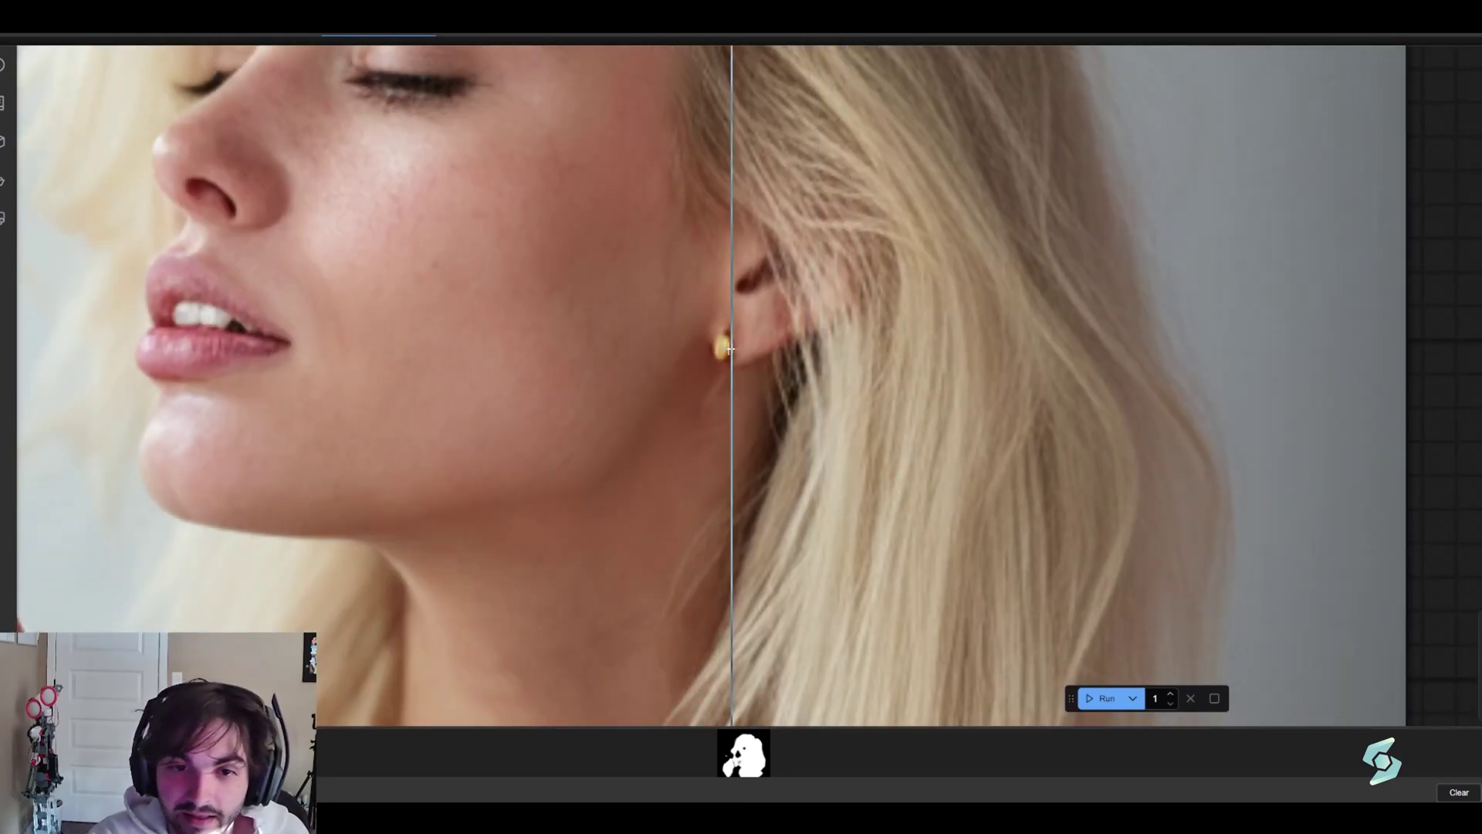
scroll(695, 374, "up", 1)
scroll(699, 378, "down", 10)
scroll(702, 379, "up", 3)
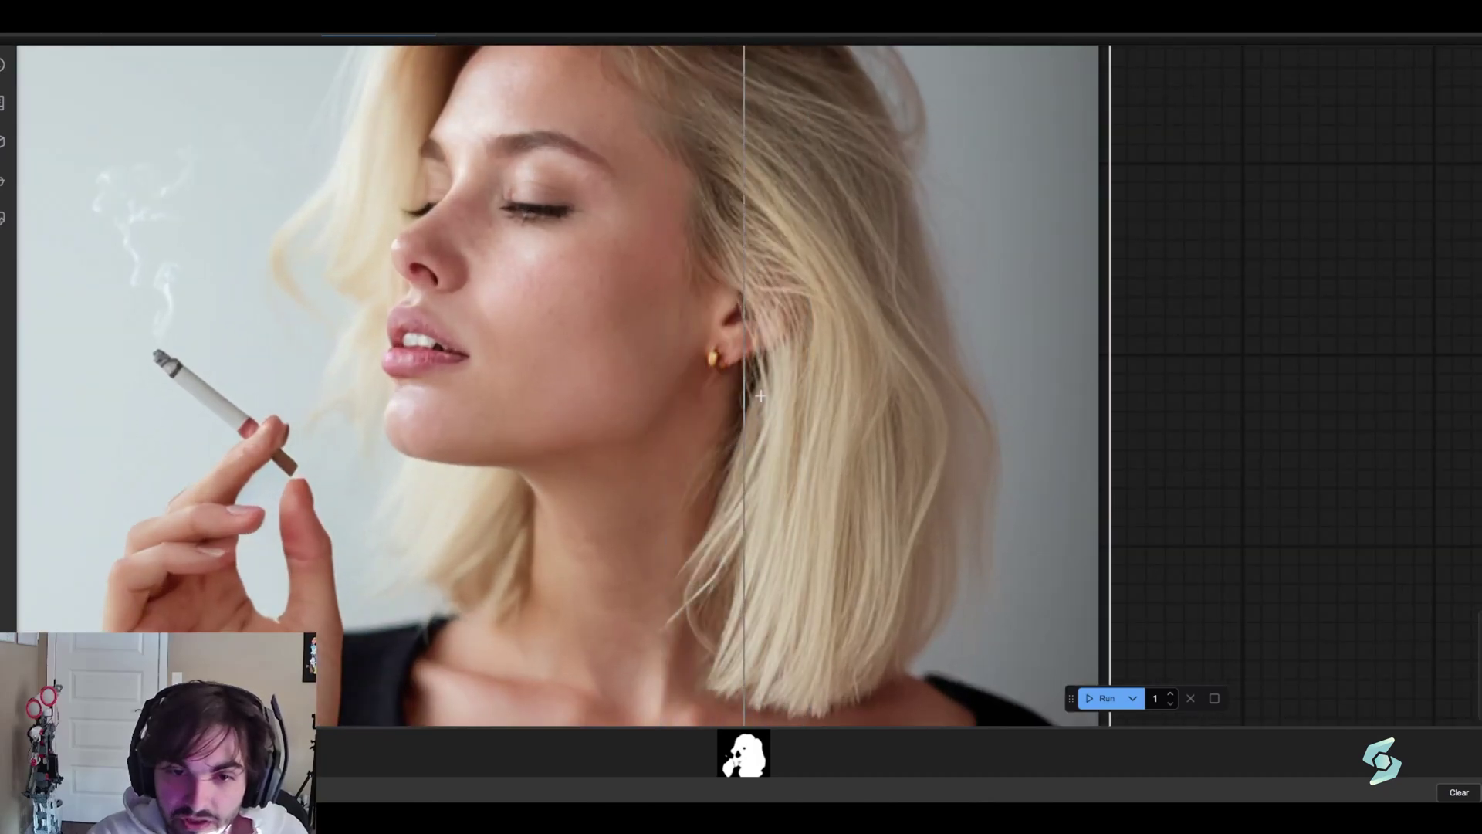
scroll(728, 401, "up", 2)
scroll(699, 412, "down", 3)
scroll(699, 412, "down", 12)
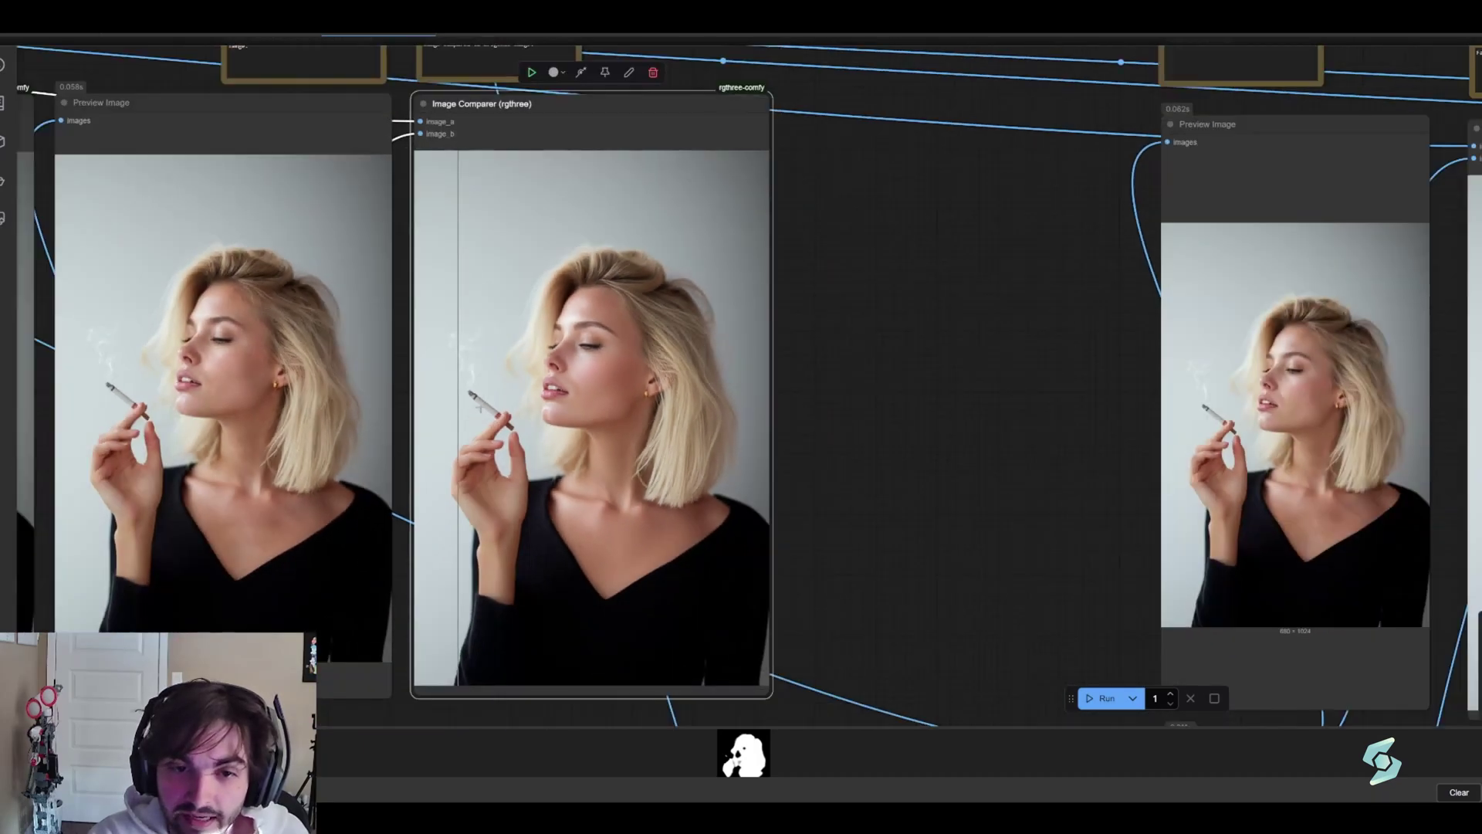
- Pan to the Load Image and FaceParsing area to check the eyes, lips and cloth toggles
left_click_drag(432, 432, 1027, 409)
left_click_drag(285, 433, 1335, 563)
scroll(678, 491, "up", 6)
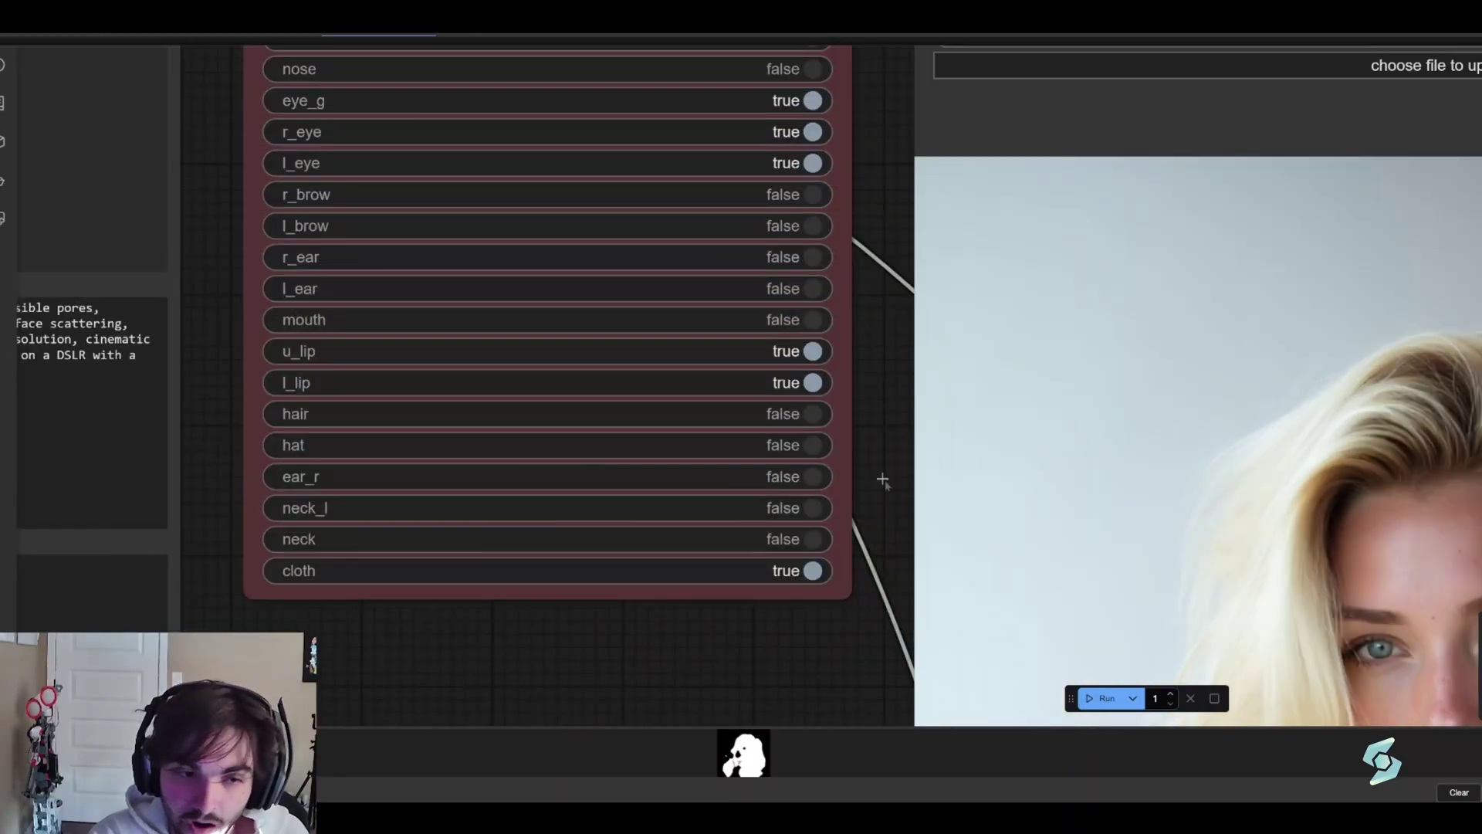
scroll(674, 488, "down", 9)
- Pan back to the row of smoking-portrait preview and comparison images
left_click_drag(1266, 471, 789, 402)
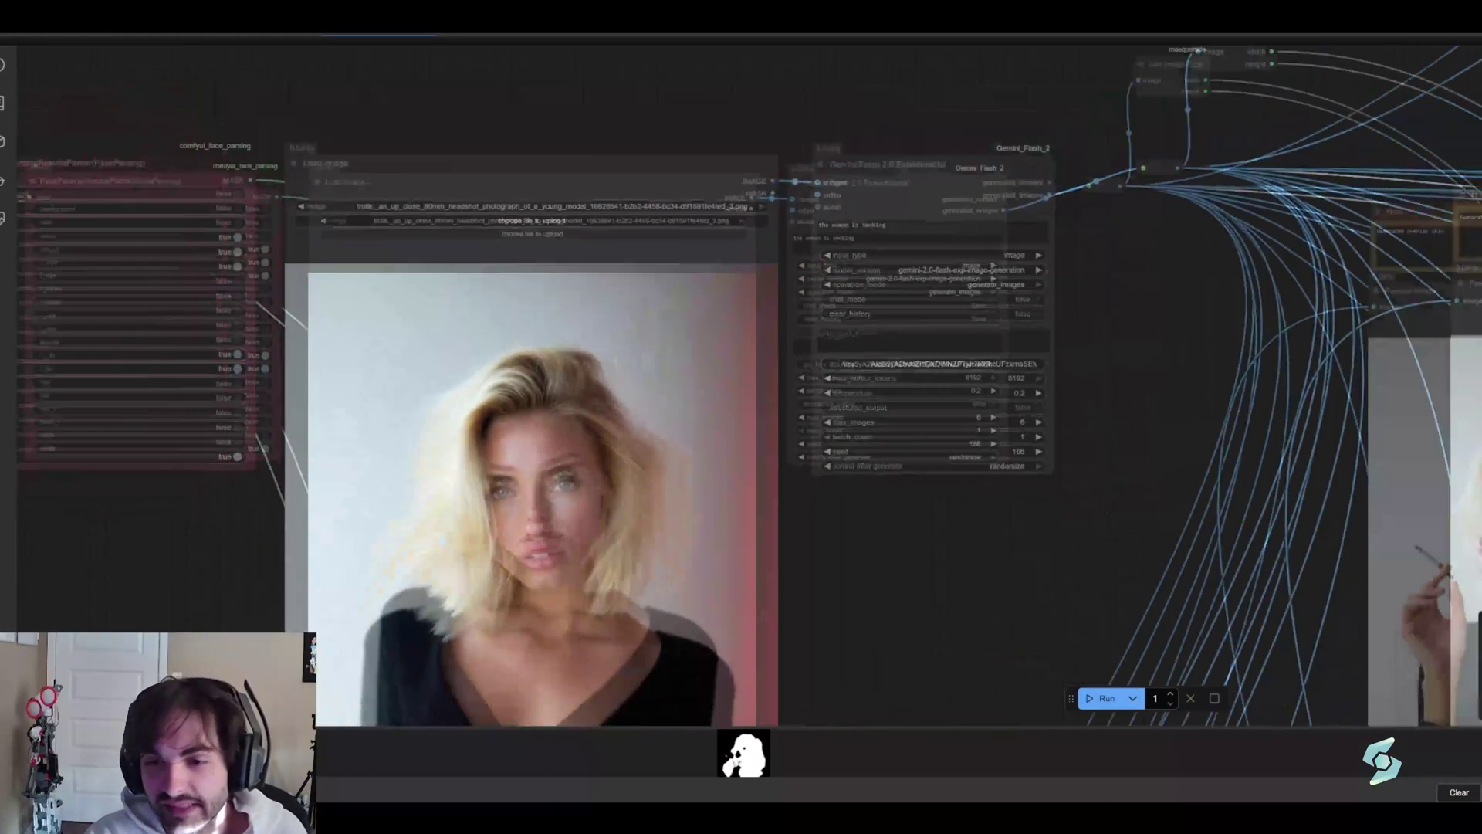
scroll(1112, 407, "down", 4)
left_click_drag(1230, 391, 556, 359)
left_click_drag(1265, 365, 670, 353)
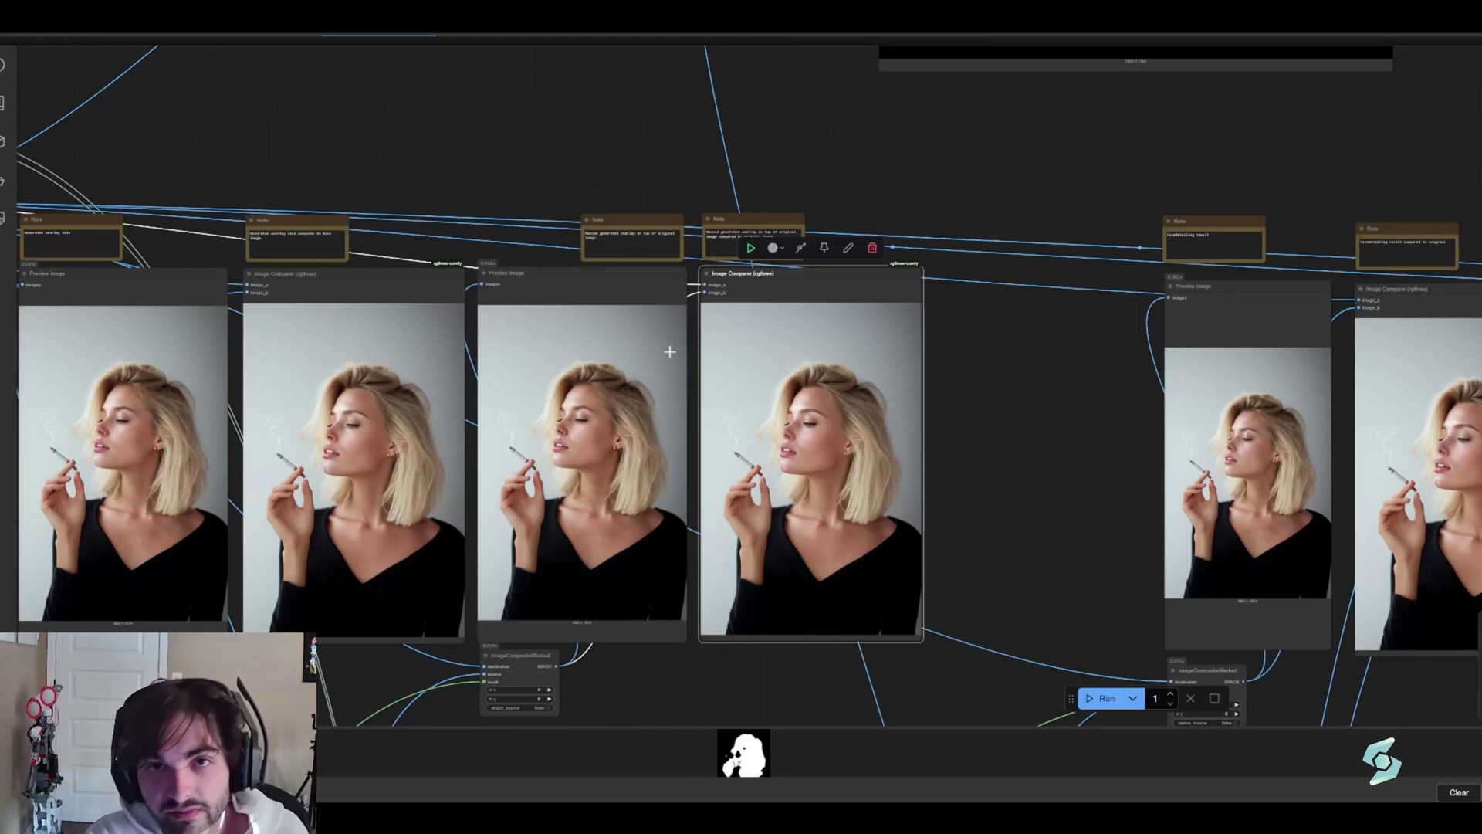
scroll(668, 353, "up", 5)
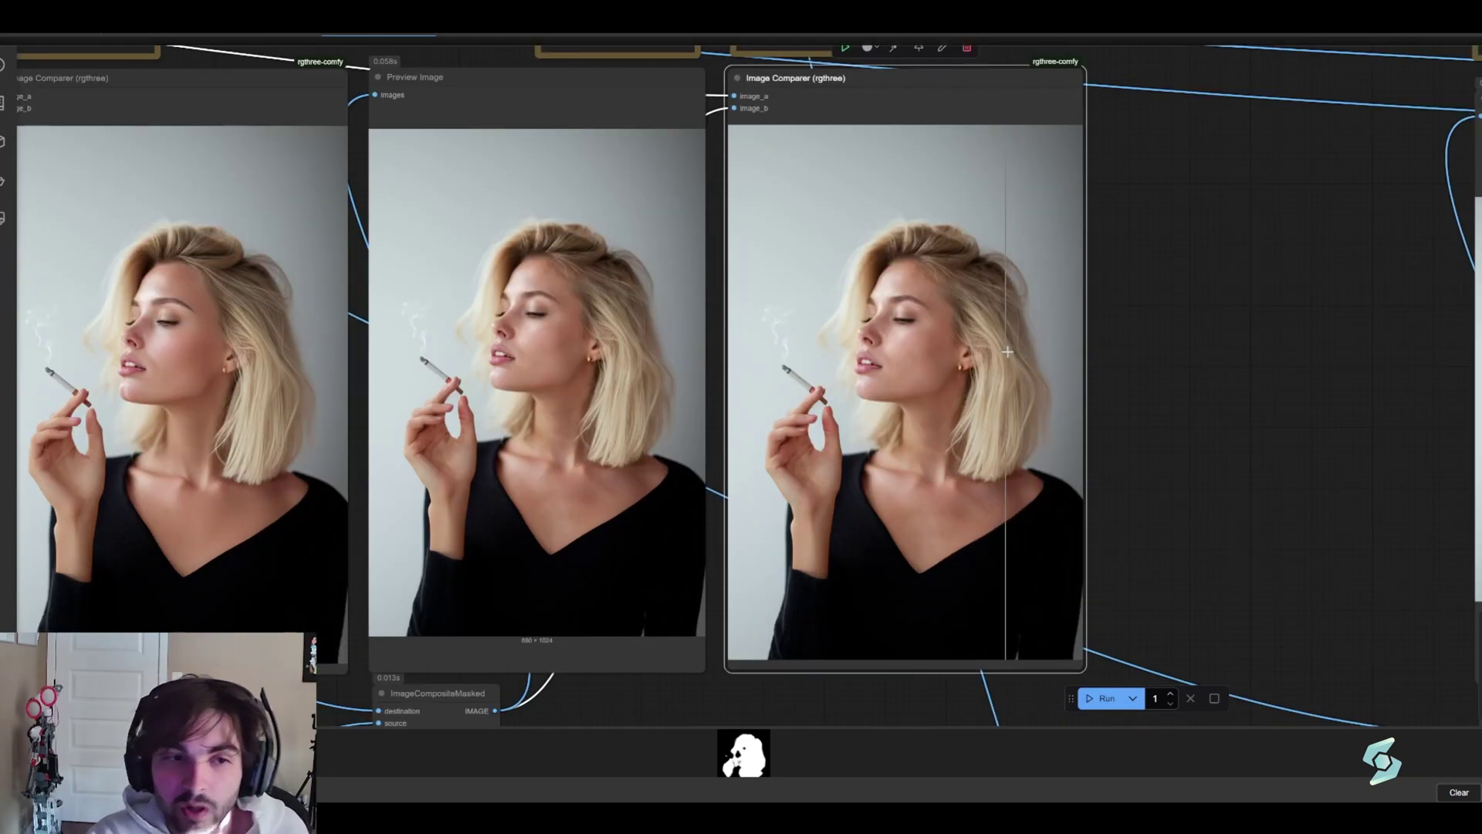
scroll(1007, 351, "down", 5)
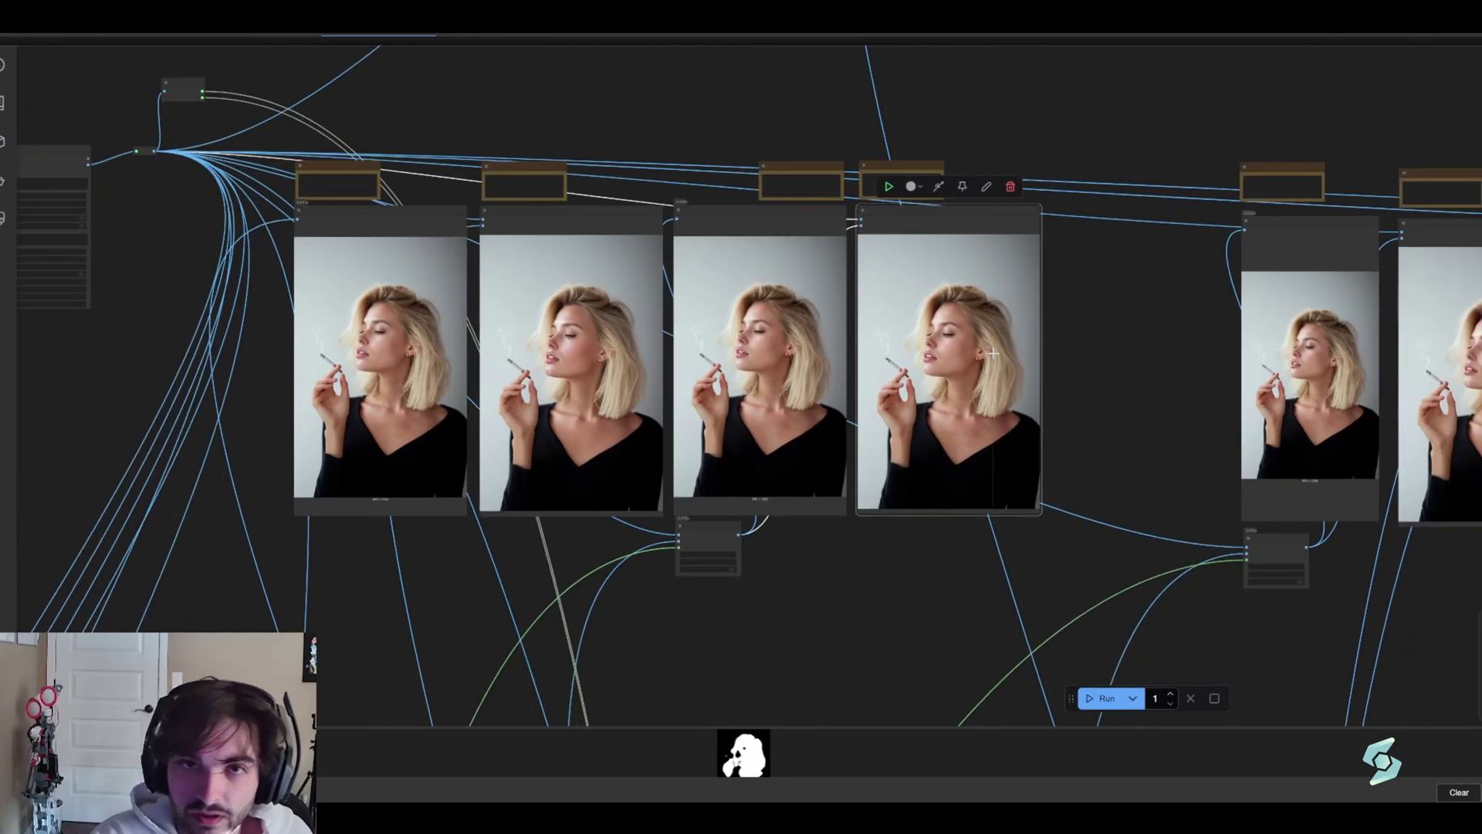
scroll(994, 353, "up", 1)
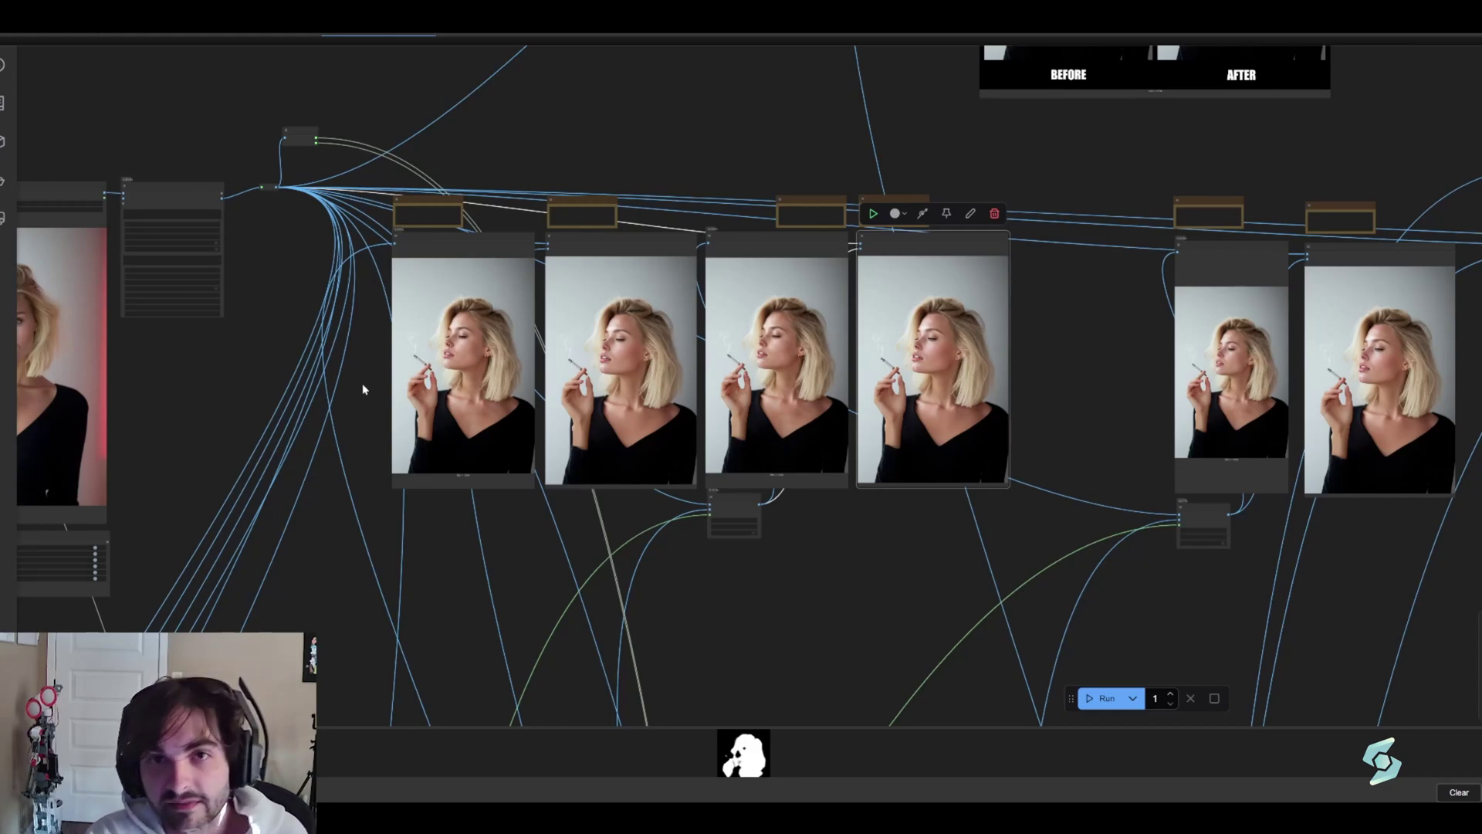
scroll(639, 358, "up", 4)
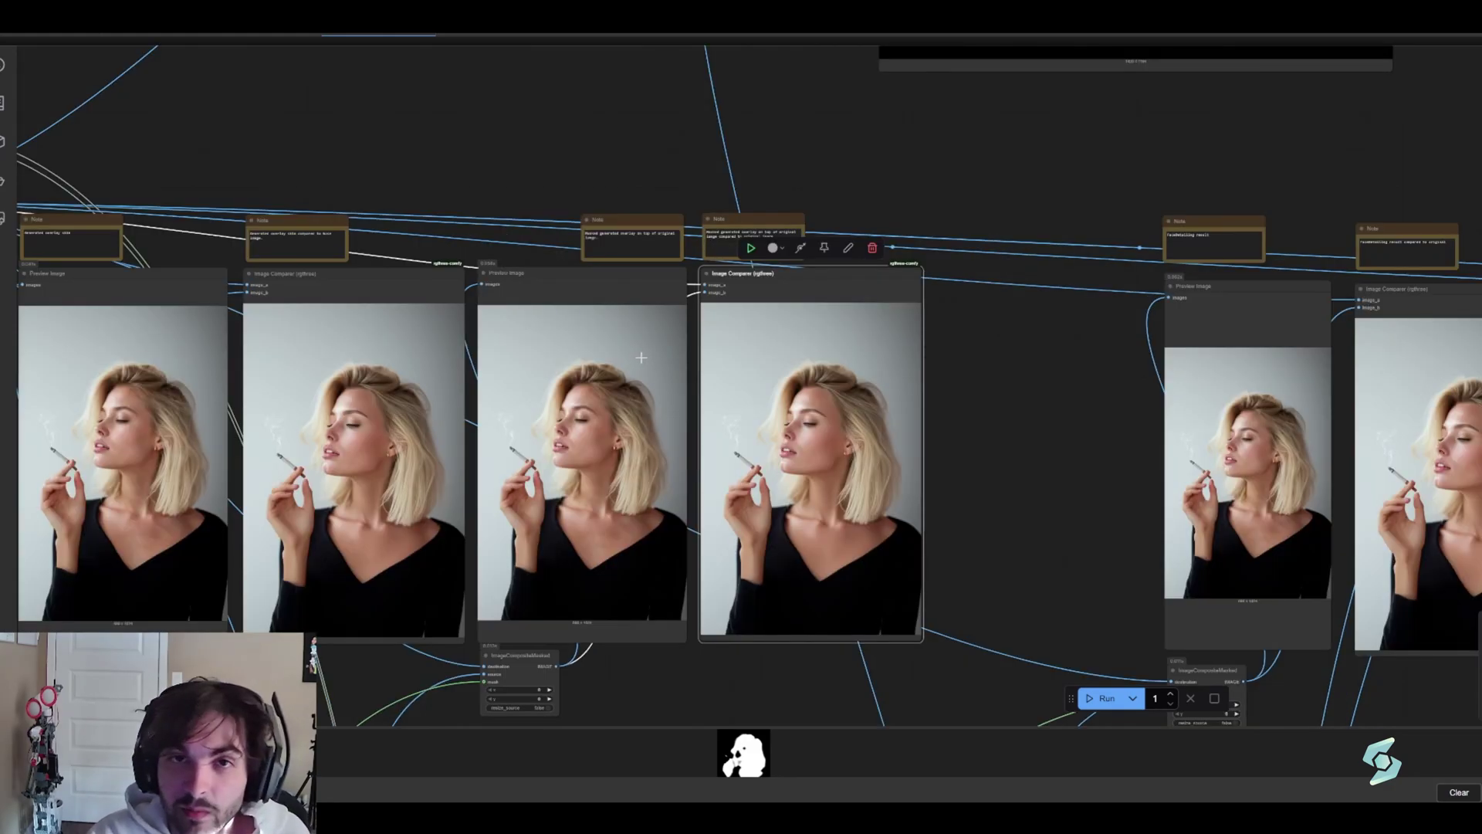
scroll(645, 354, "down", 5)
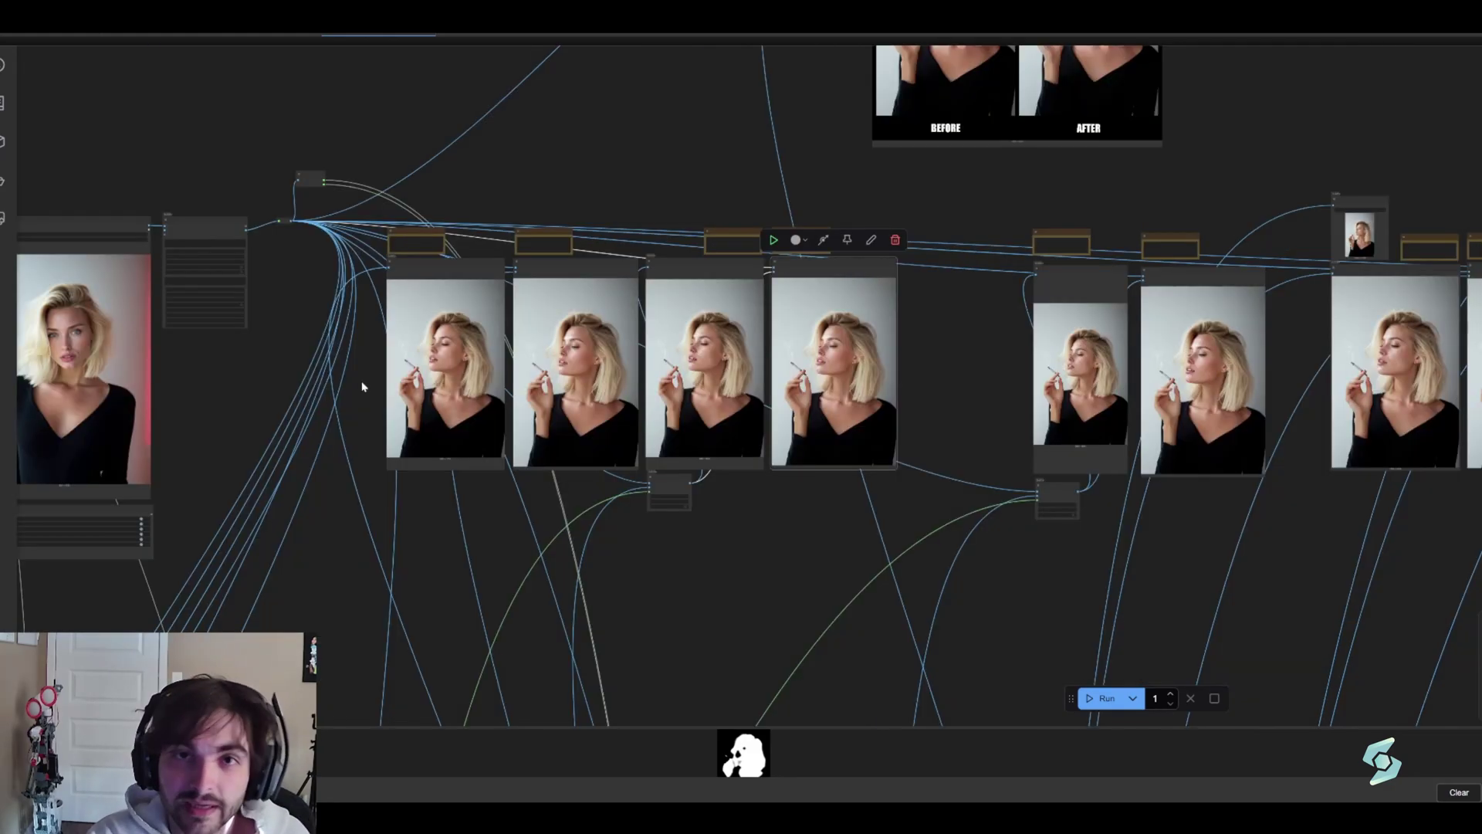